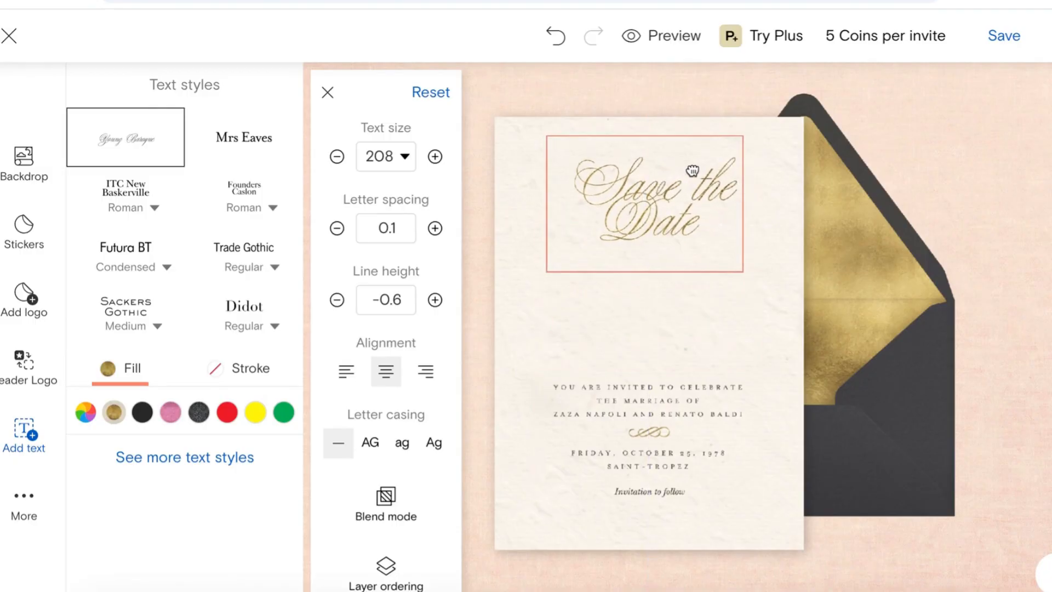
Step: Move the invitation wording under the heading and retype it for the wedding of Luke & Lorelai
left_click_drag(664, 399, 667, 327)
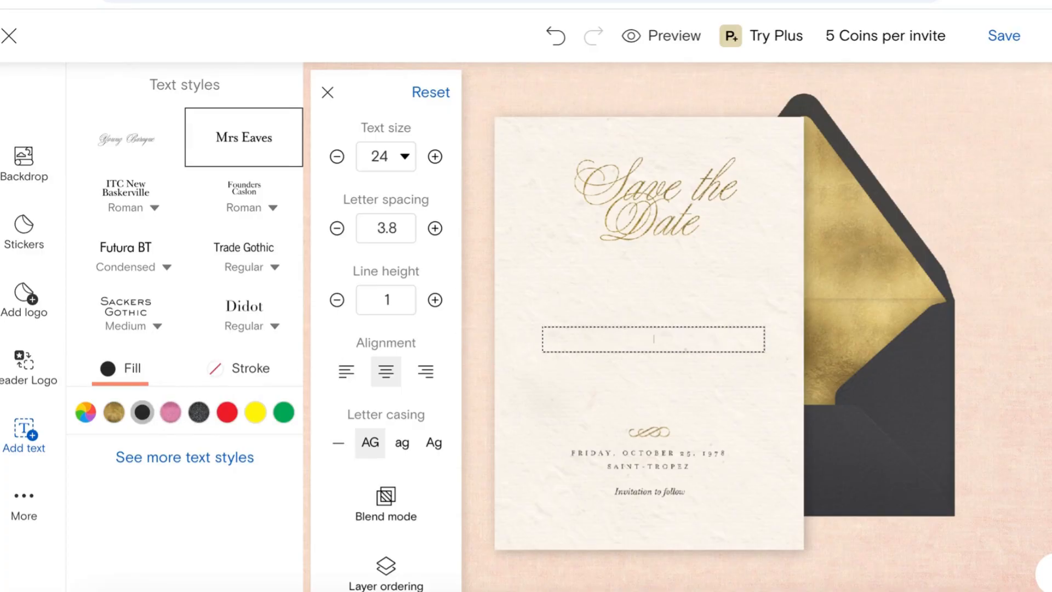
type("T")
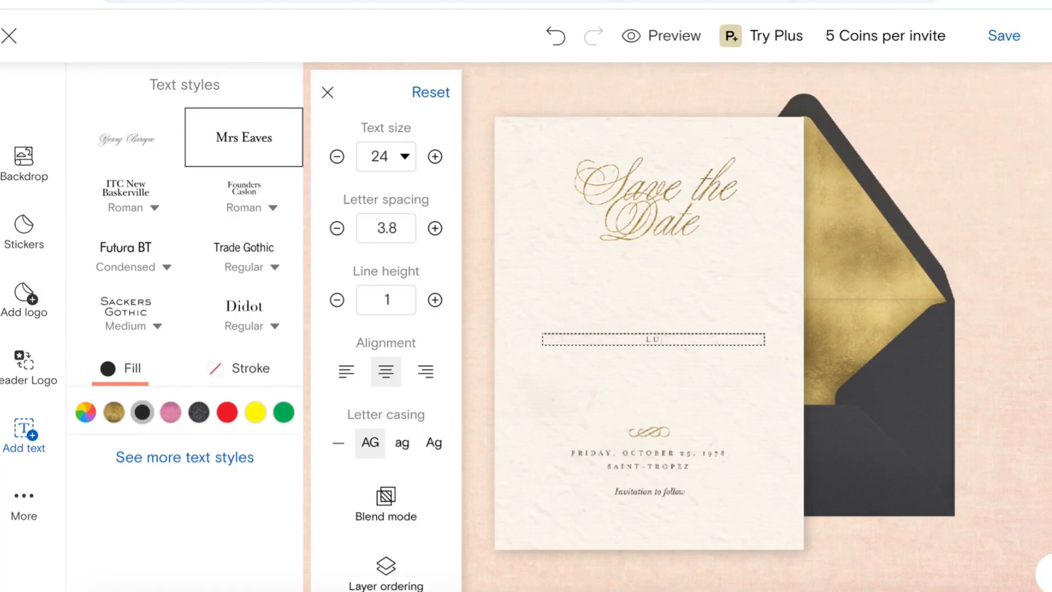
type("KE &")
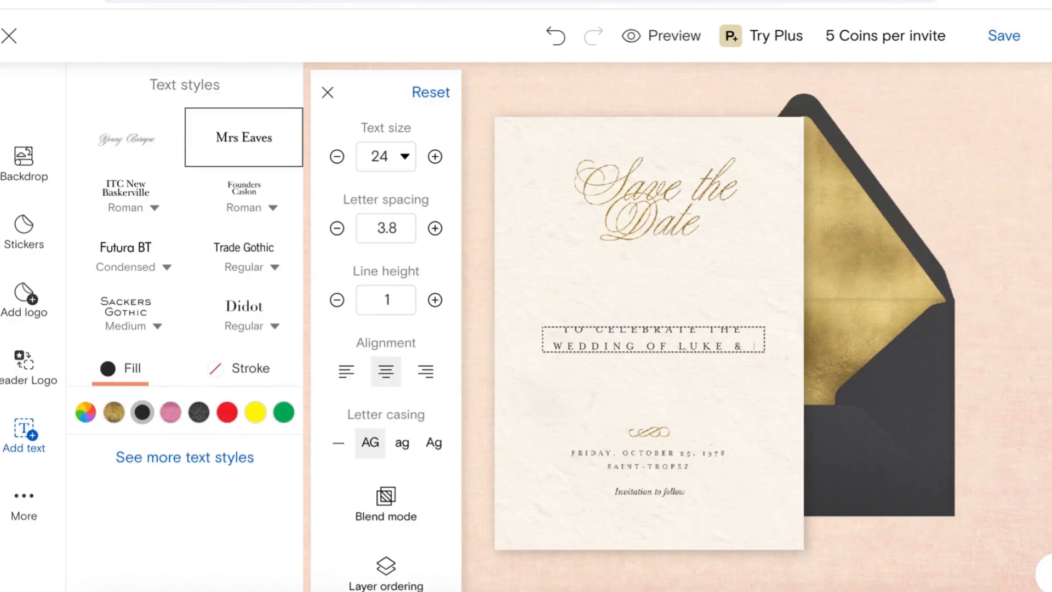
type(" LORELAI")
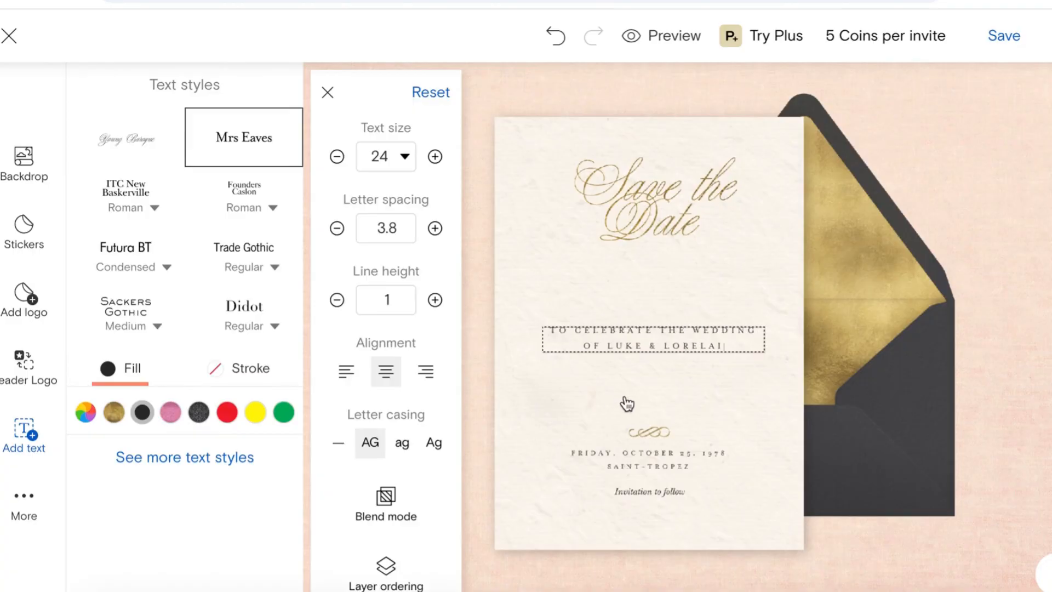
left_click(662, 369)
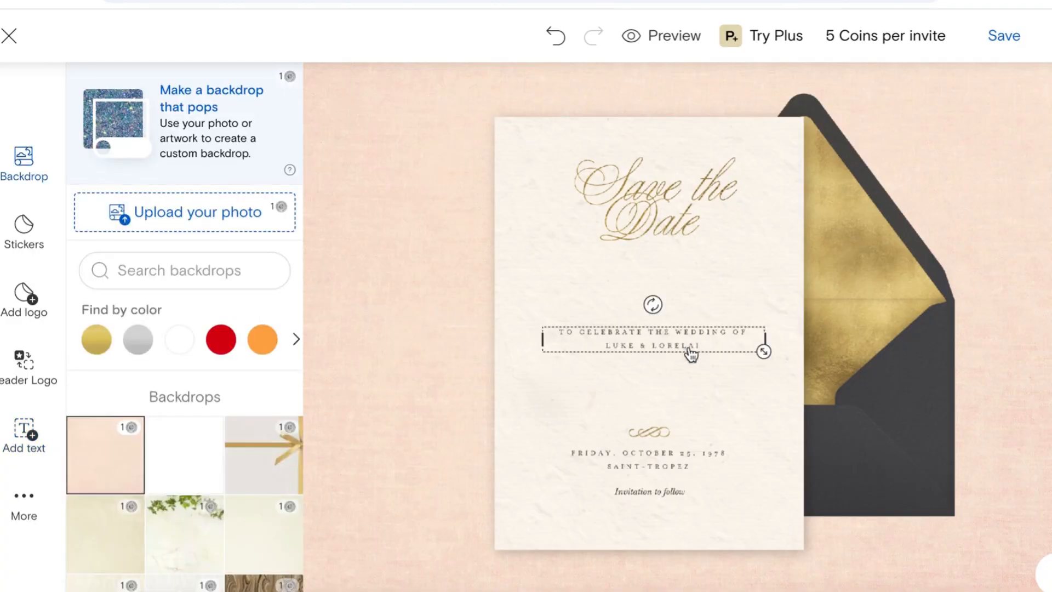
Step: Select the wedding line and set its text colour to pure black
left_click(767, 345)
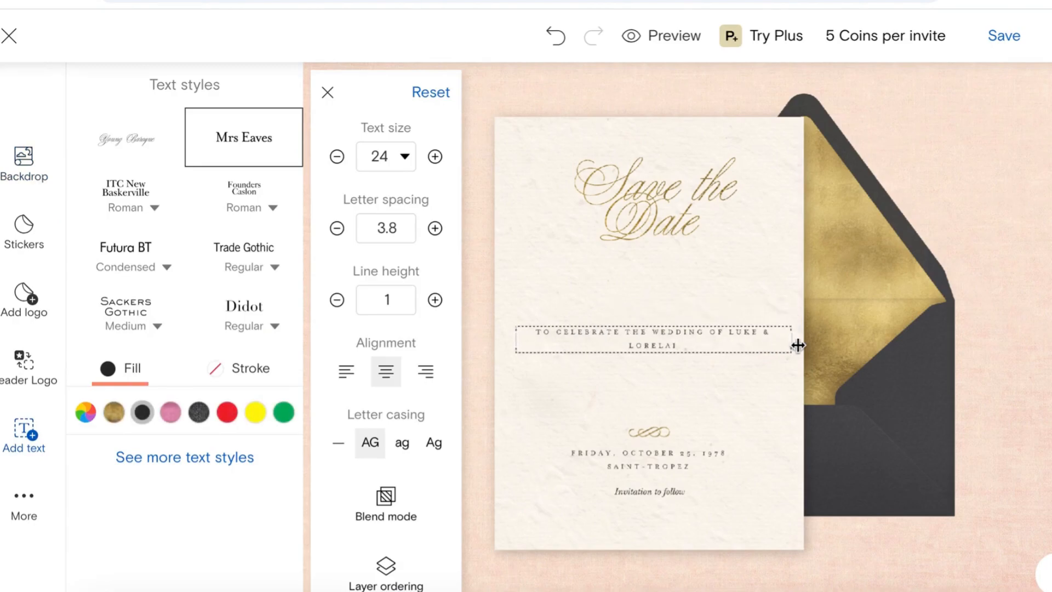
double_click(685, 332)
left_click(335, 230)
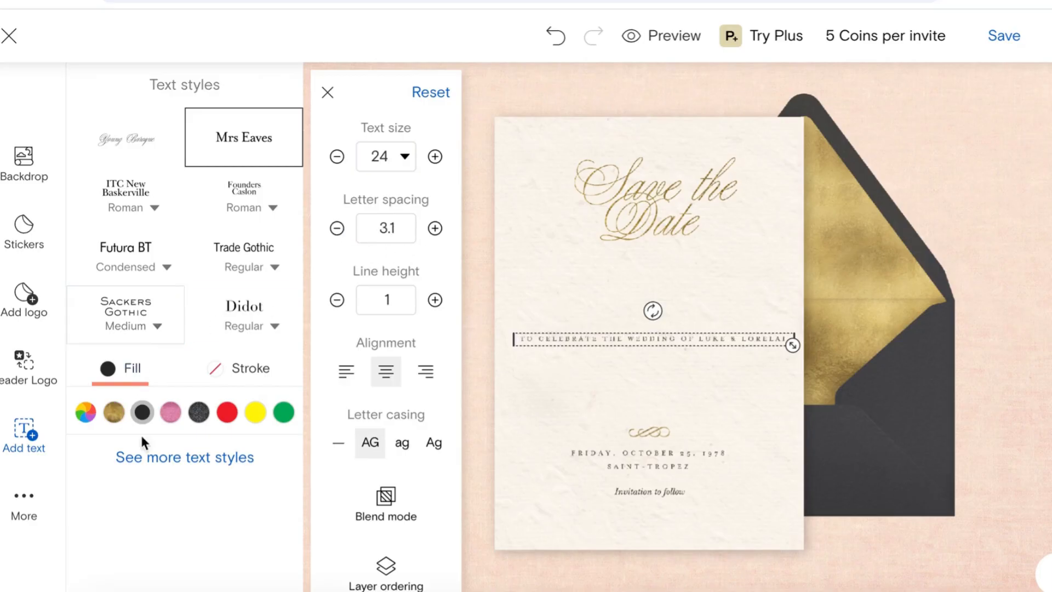
left_click(85, 412)
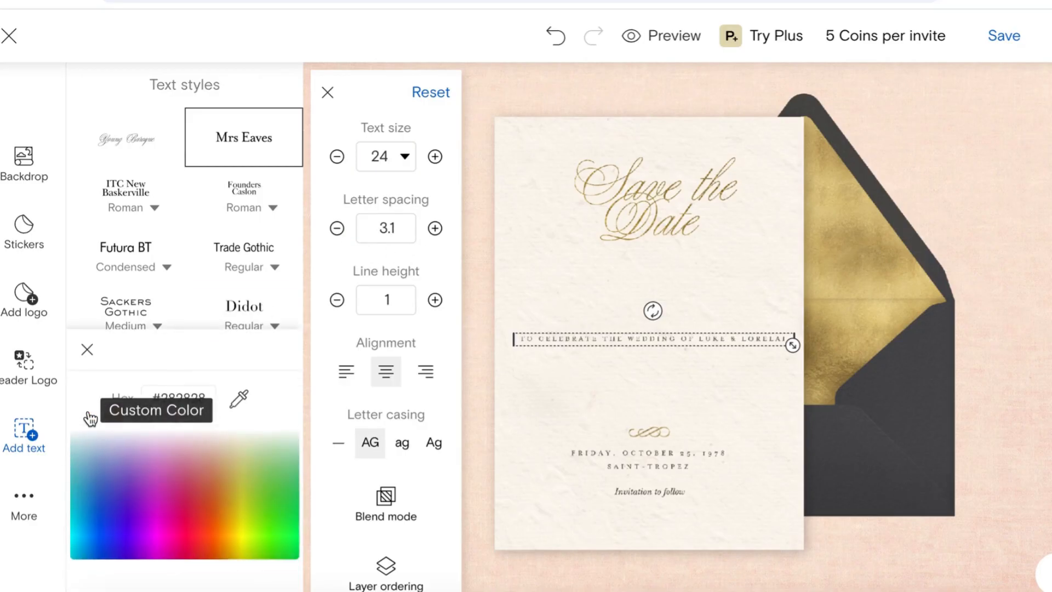
left_click(87, 349)
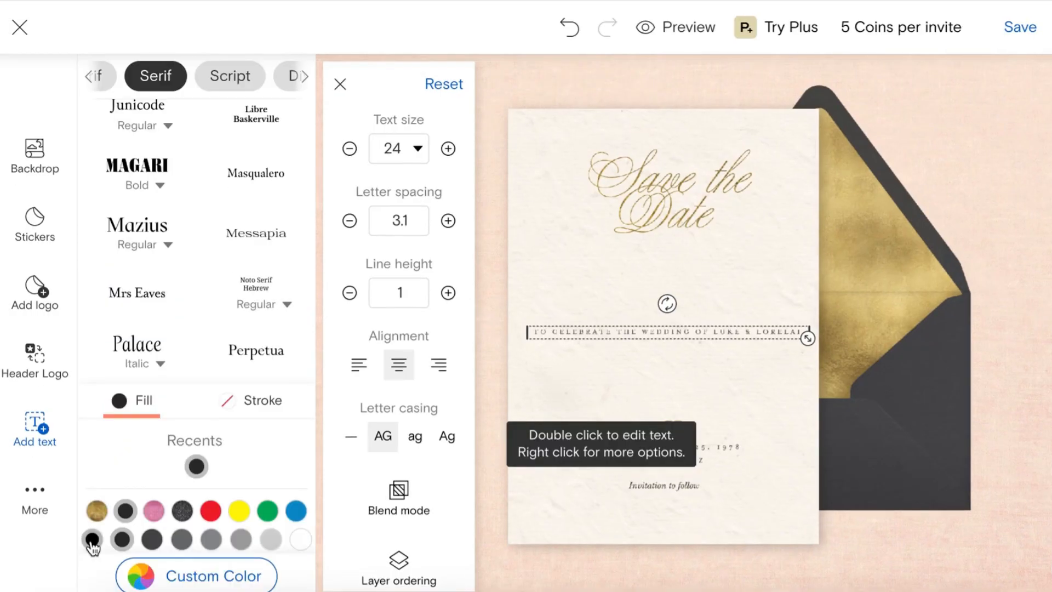
left_click(92, 540)
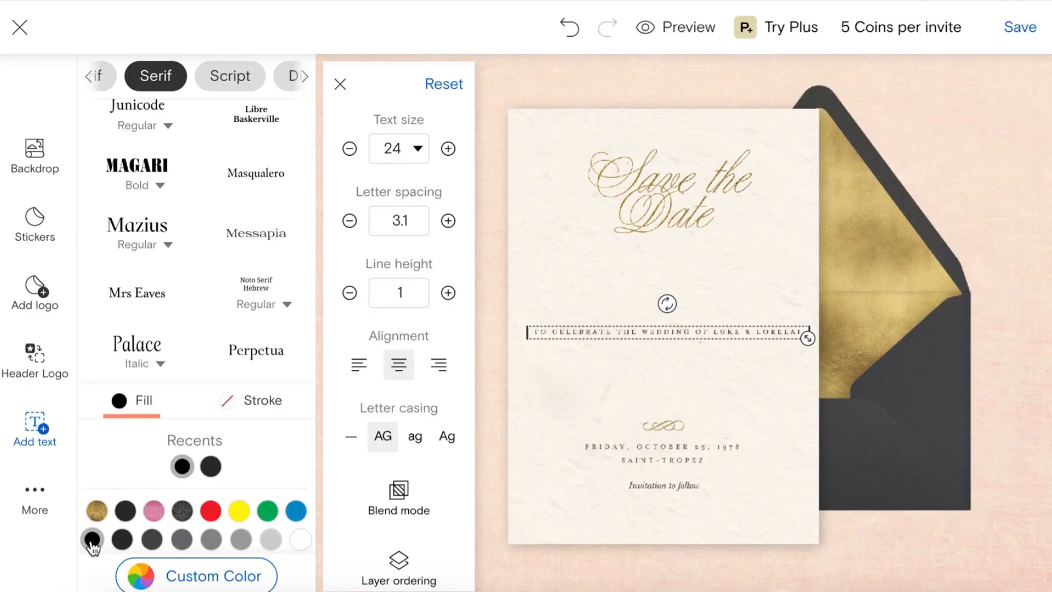
Step: Try Mrs Eaves and Mazius on the wedding line, ending on Mazius Extra Italic
scroll(228, 274, "down", 5)
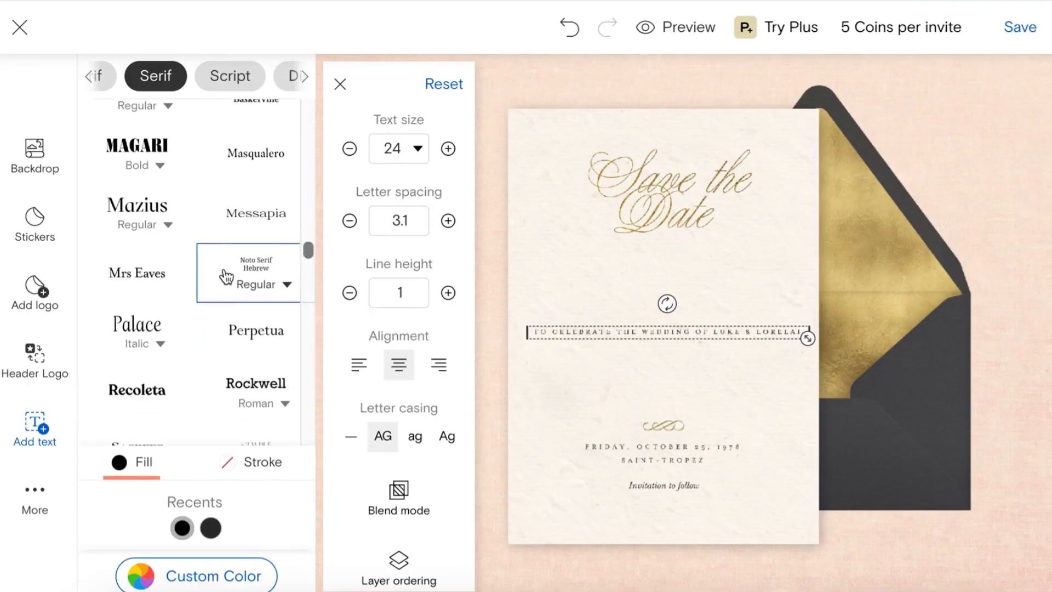
scroll(226, 277, "down", 5)
scroll(226, 277, "up", 3)
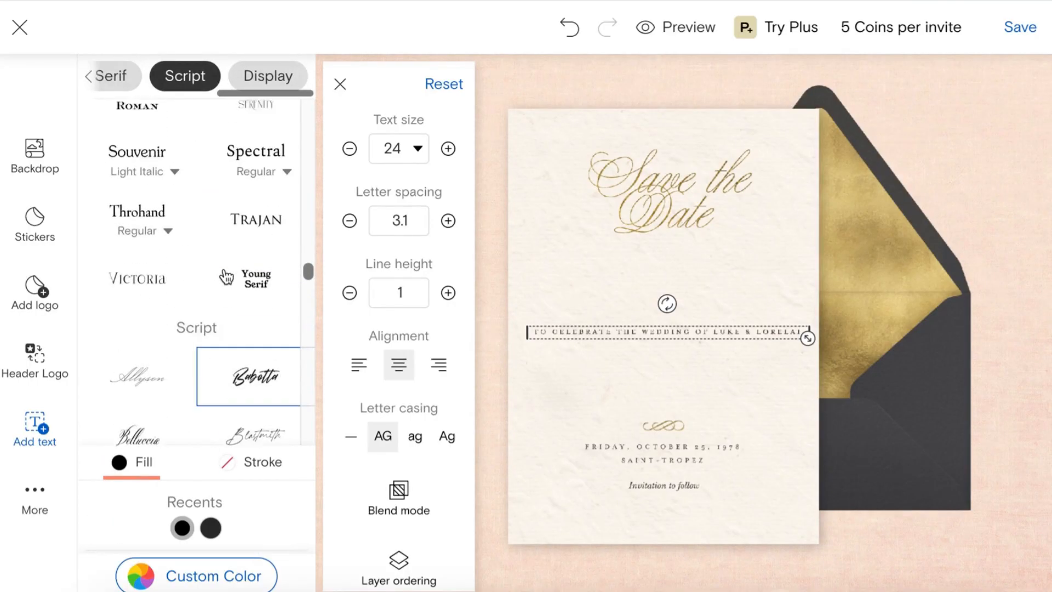
scroll(227, 277, "up", 5)
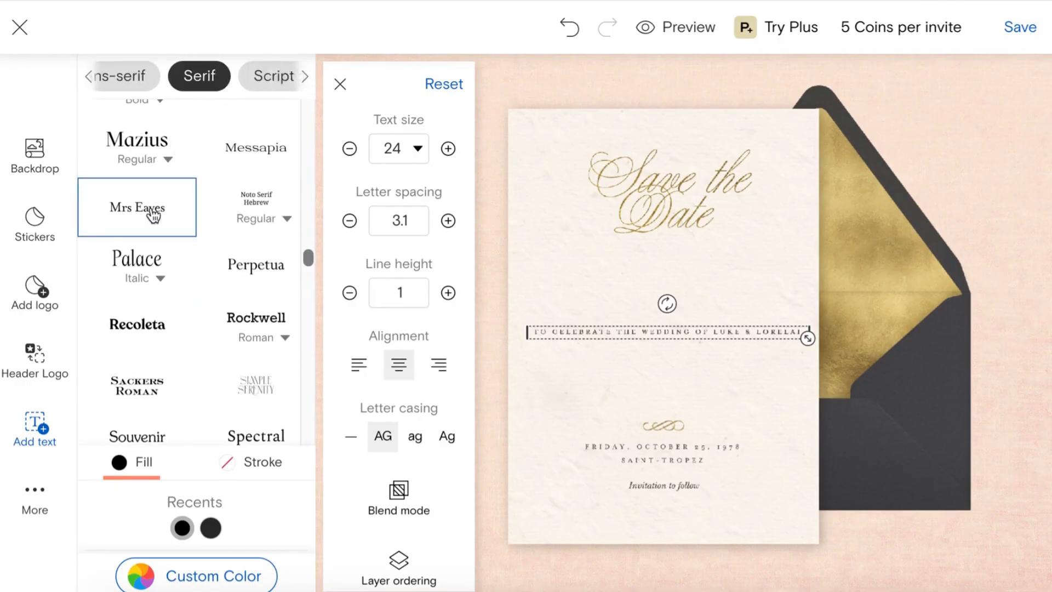
left_click(154, 214)
scroll(154, 213, "up", 1)
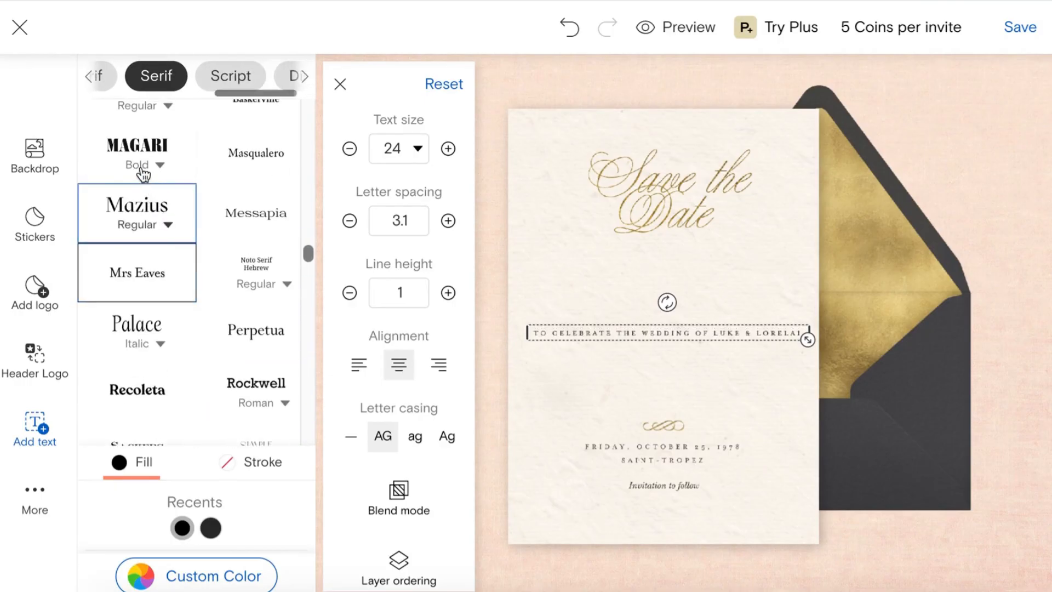
left_click(137, 208)
scroll(137, 208, "up", 1)
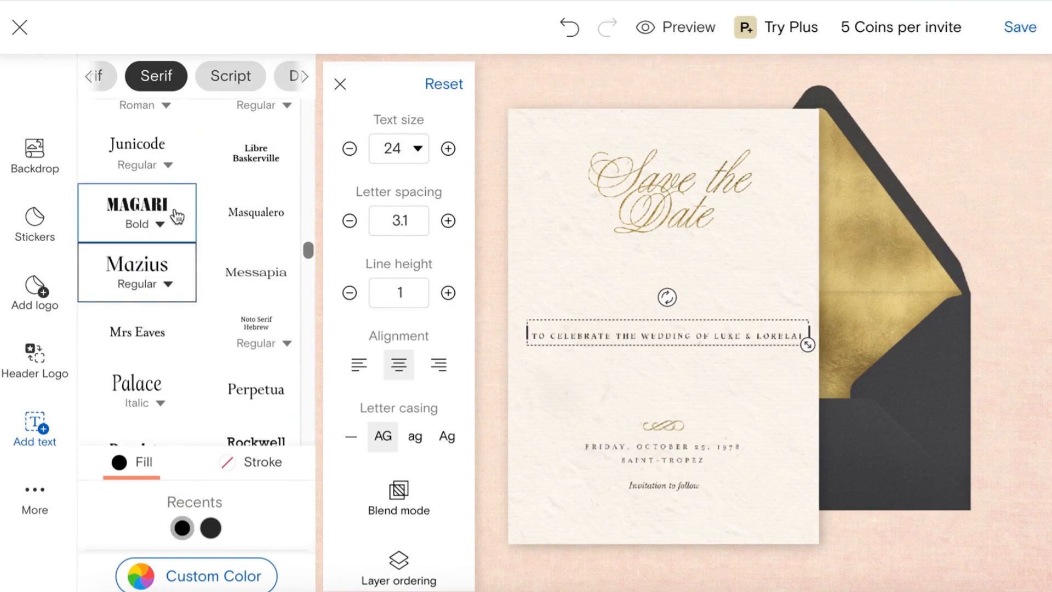
left_click(170, 286)
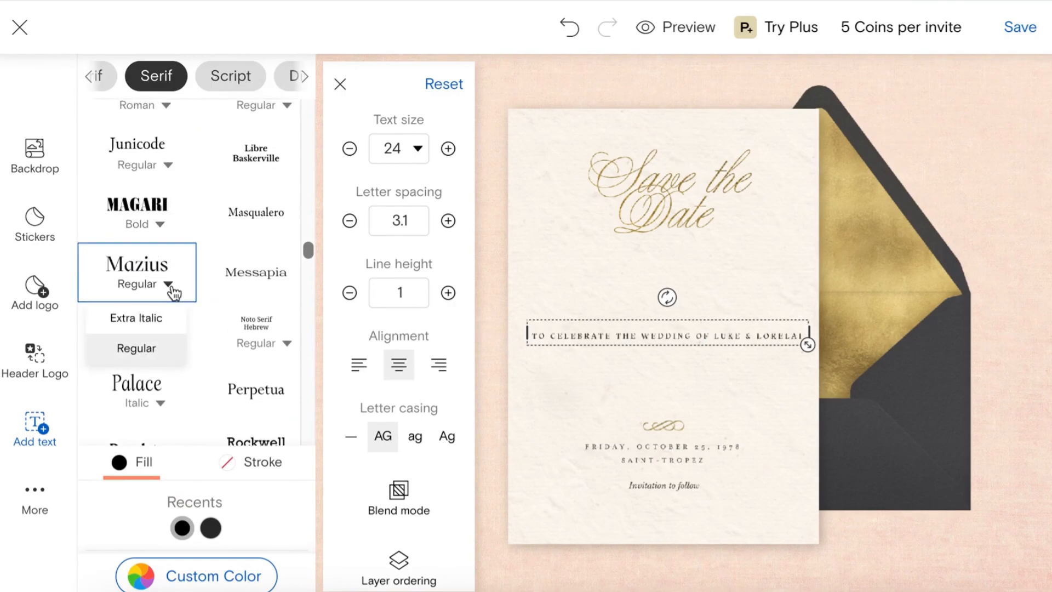
left_click(153, 327)
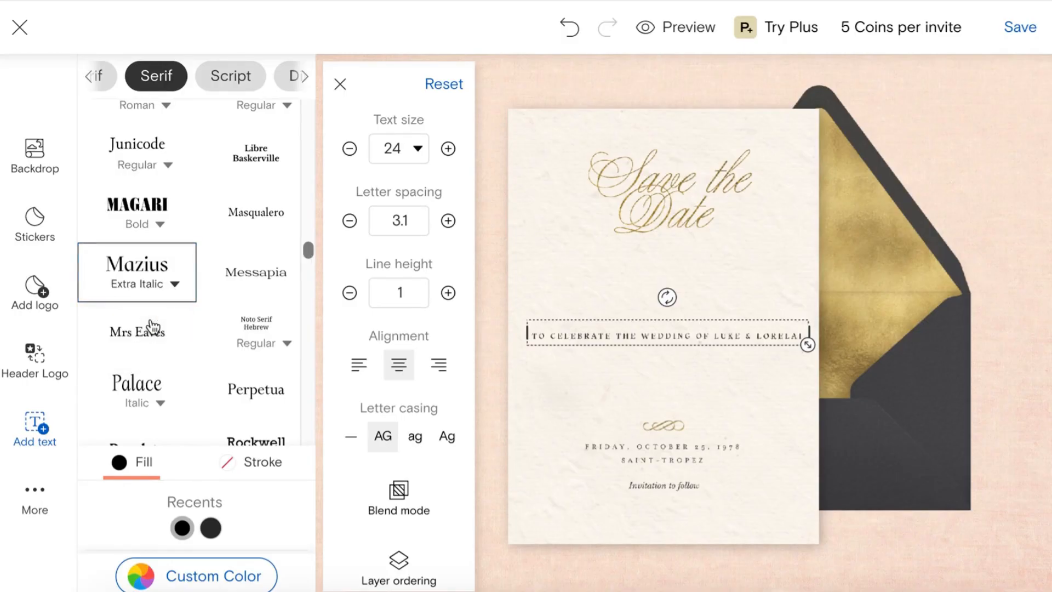
Step: Switch back to upright Mazius, then settle on Della Respira for the wedding line
left_click(175, 287)
left_click(139, 348)
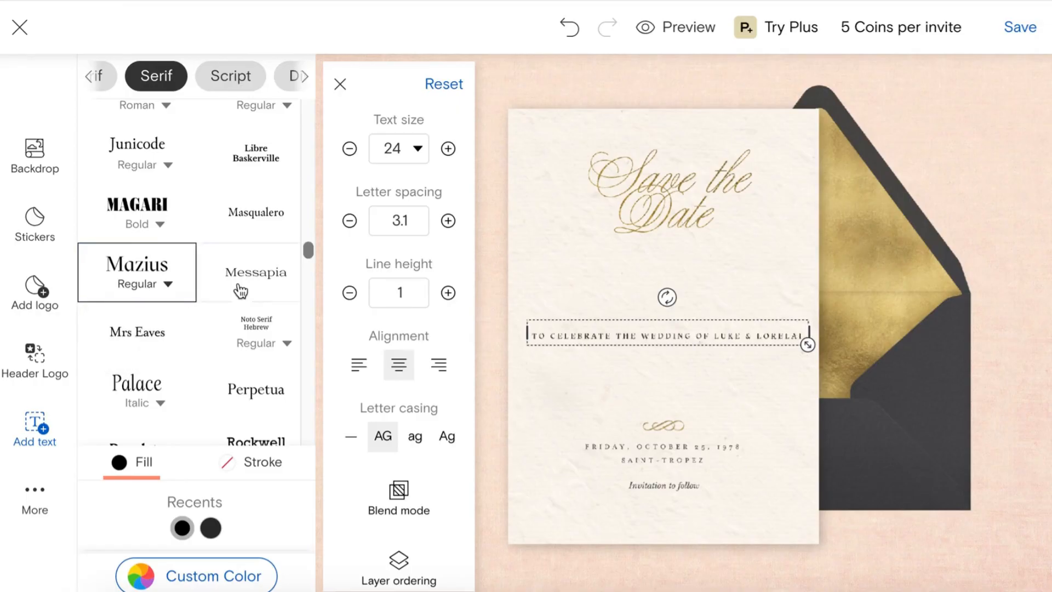
scroll(241, 290, "up", 5)
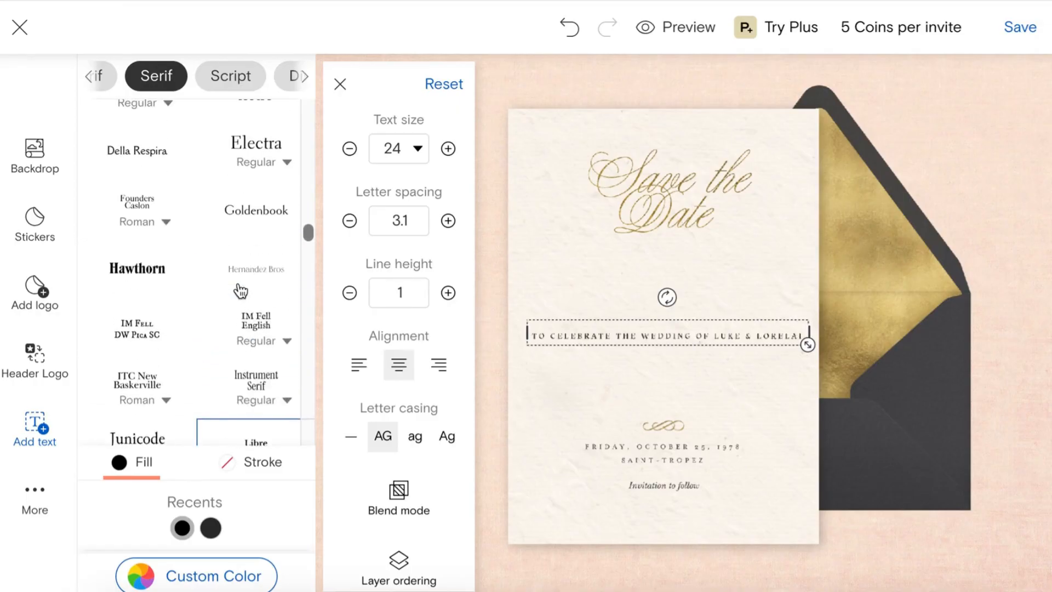
scroll(236, 274, "up", 2)
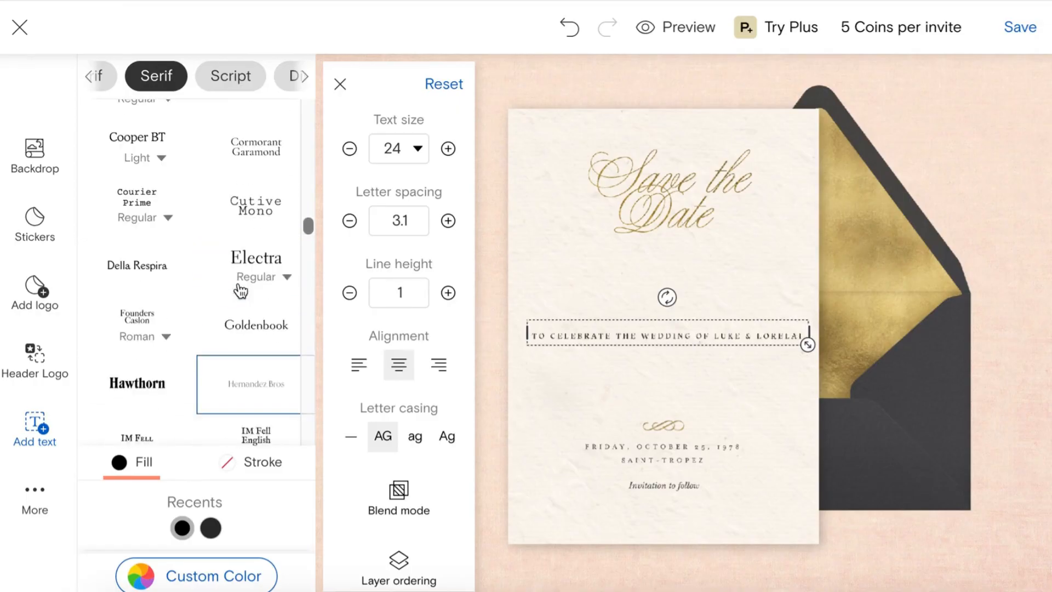
left_click(164, 284)
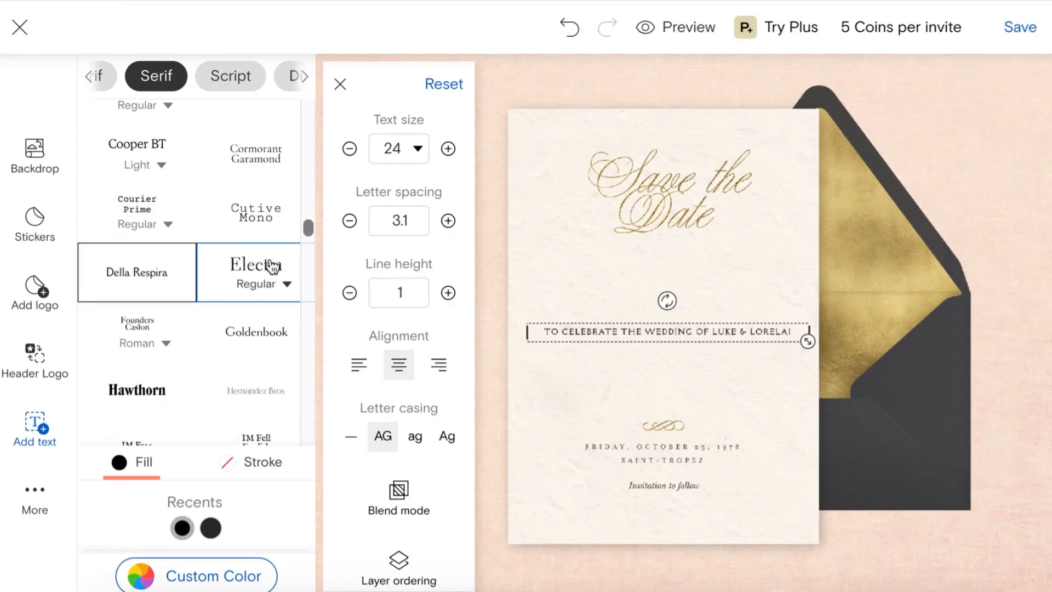
left_click(711, 386)
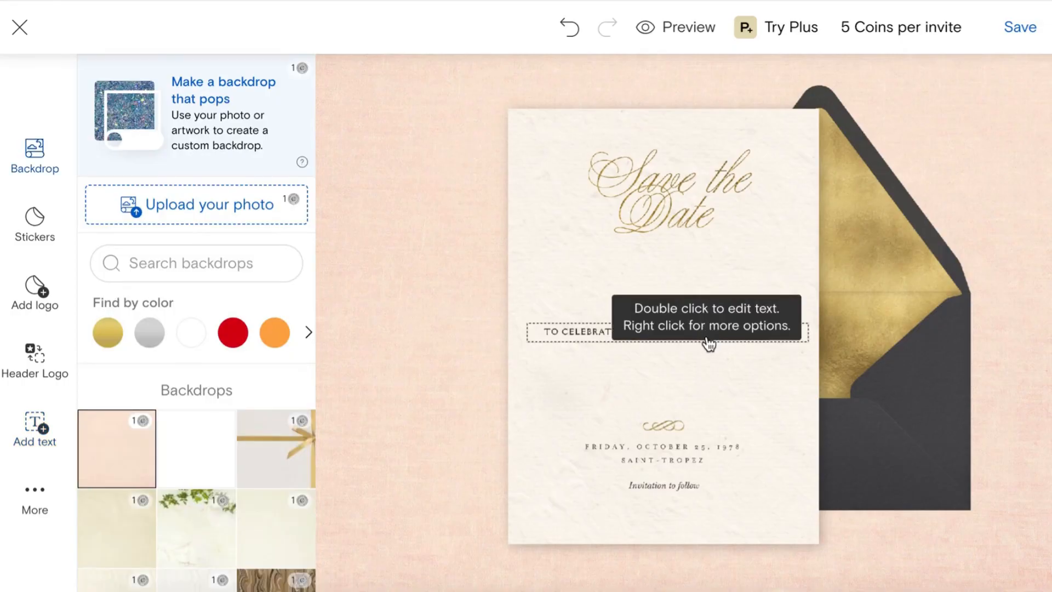
Step: Recentre the wedding line and set it in Cooper BT Medium
mouse_move(706, 342)
left_mouse_down()
mouse_move(692, 335)
mouse_move(705, 343)
left_mouse_up()
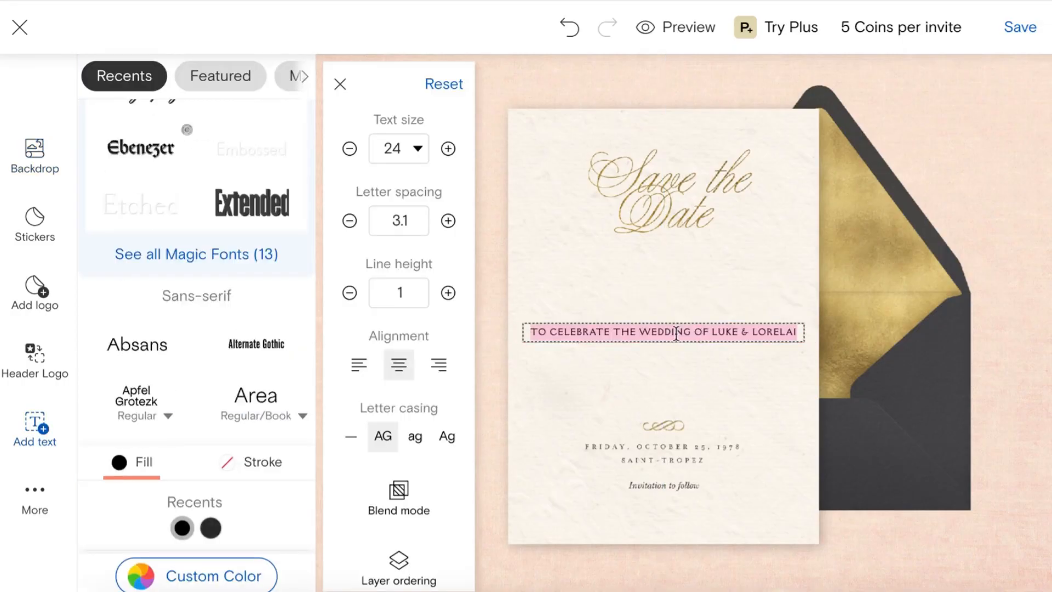
left_click(152, 259)
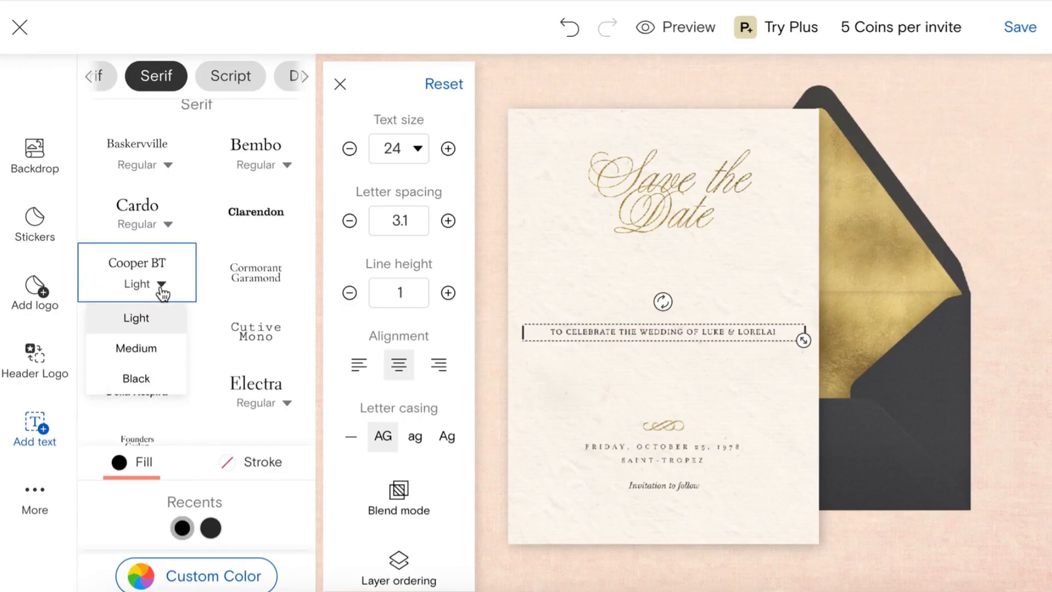
left_click(152, 351)
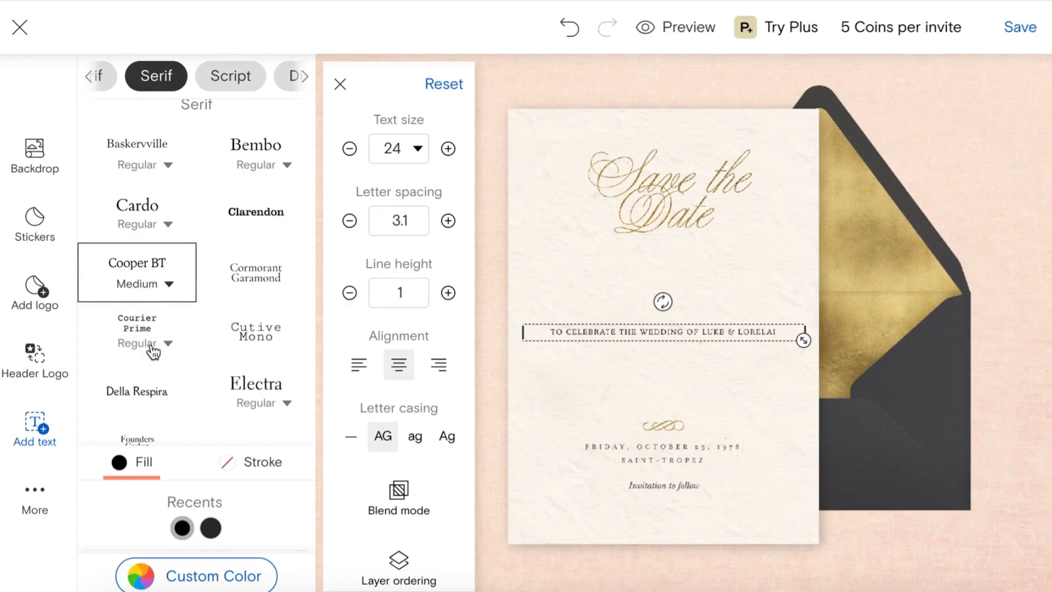
left_click(650, 373)
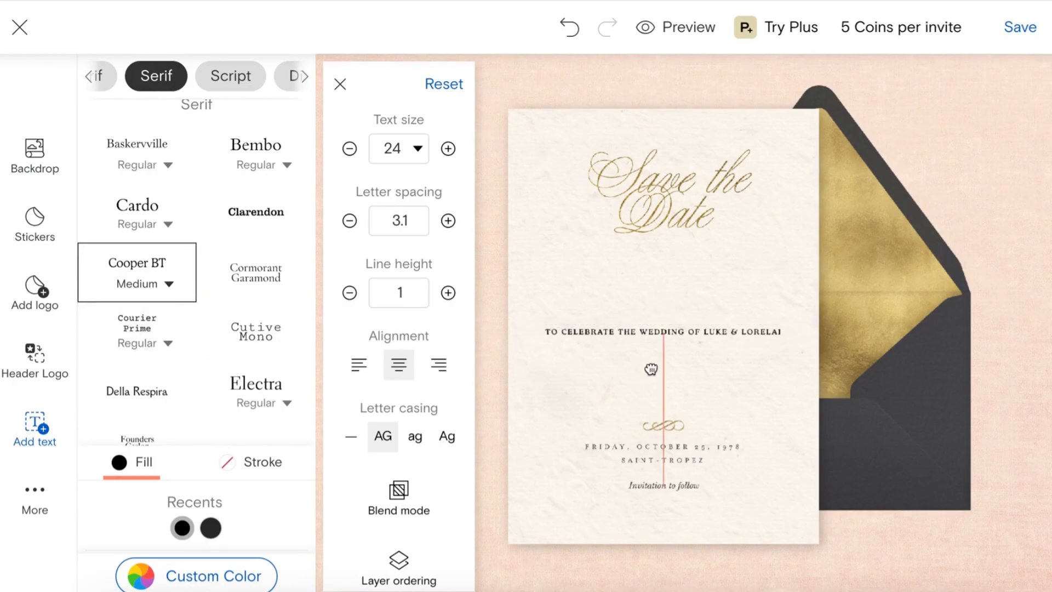
Step: Duplicate the wedding line below it and change the copy to 'SATURDAY, AUGUST 31, 2026'
left_click(703, 337)
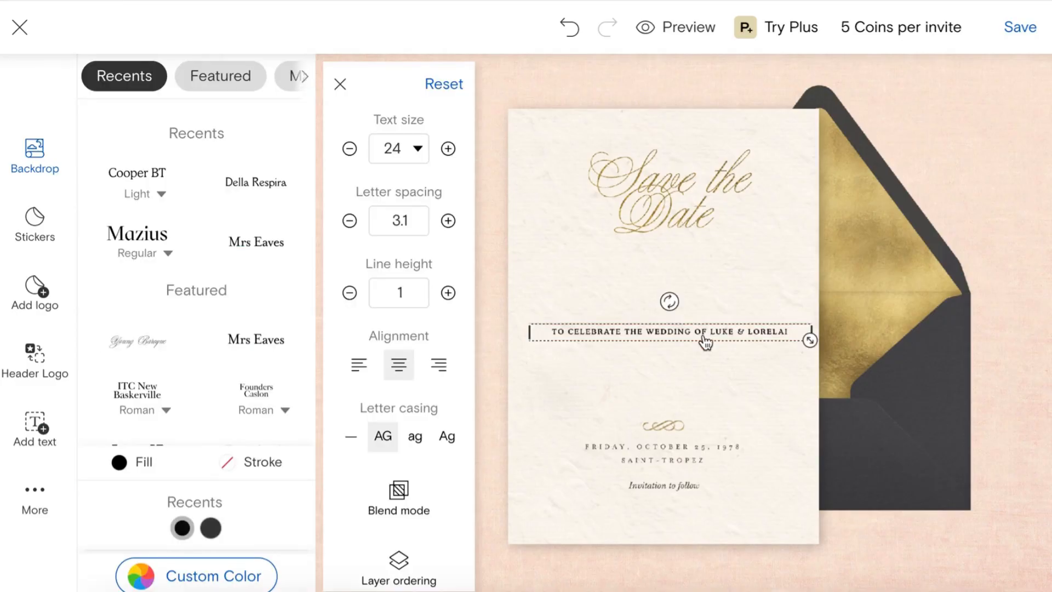
right_click(705, 340)
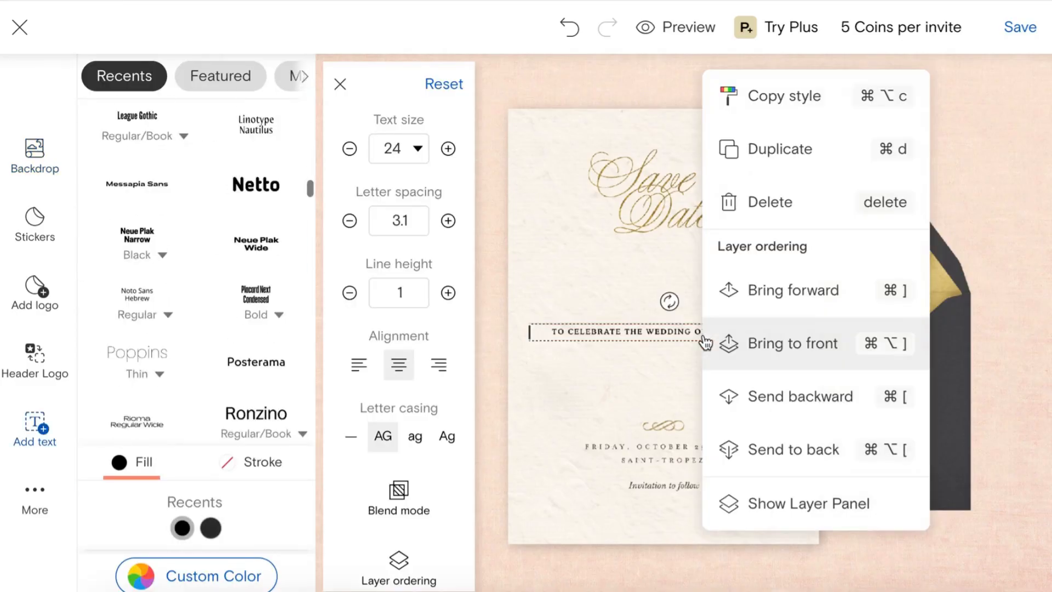
left_click(787, 158)
left_click_drag(685, 332, 684, 354)
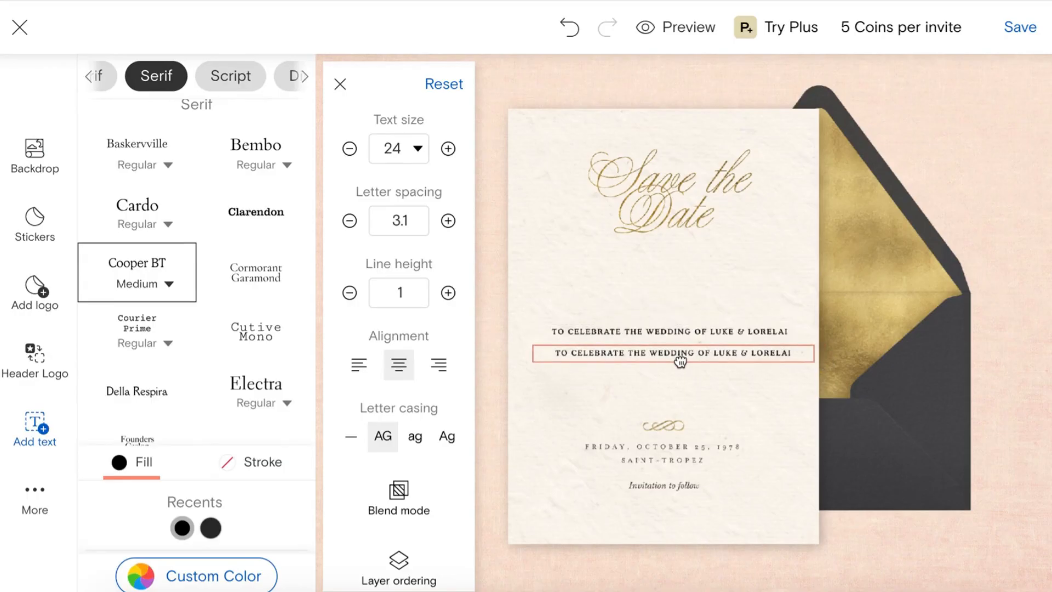
double_click(680, 356)
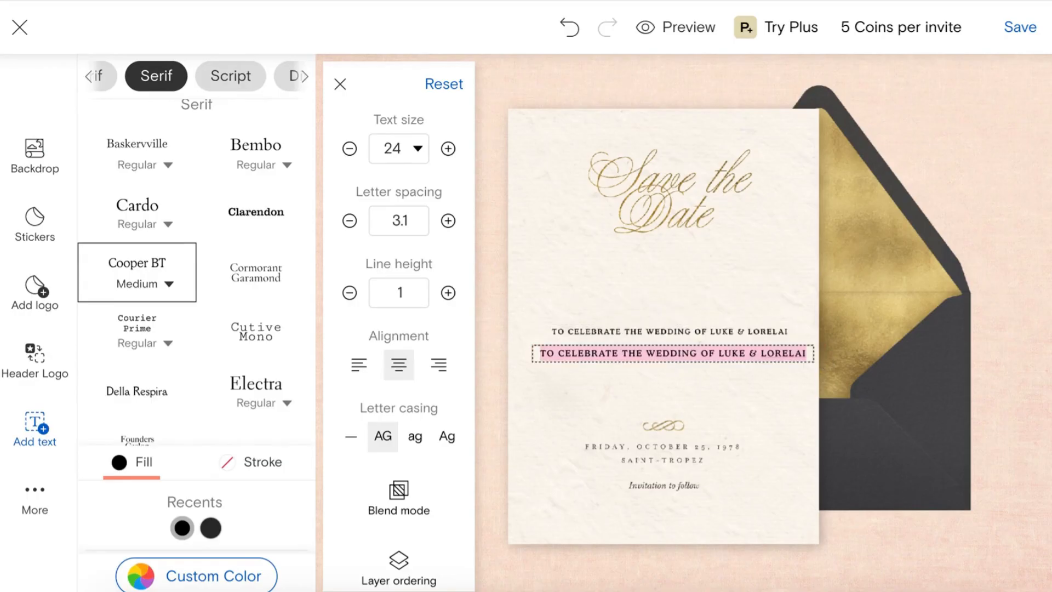
type("SATURDAY")
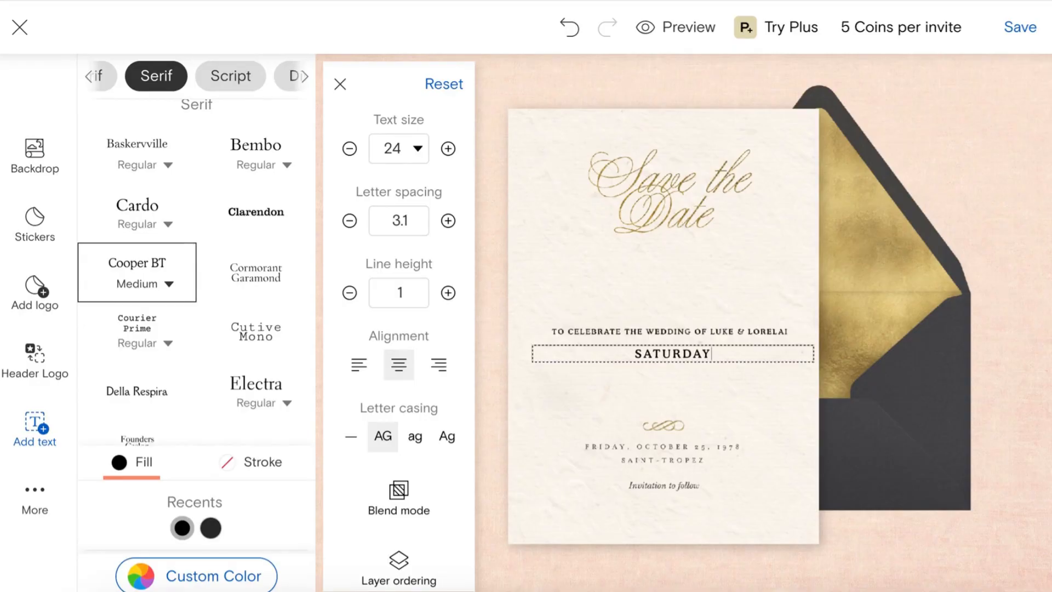
type(", AUGUST ")
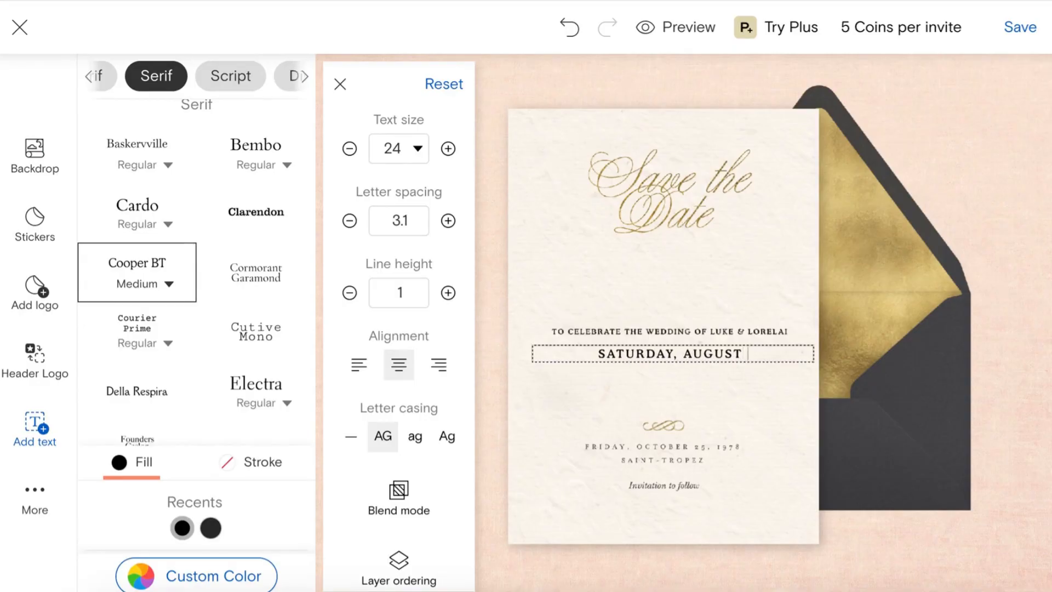
type("31, 2026")
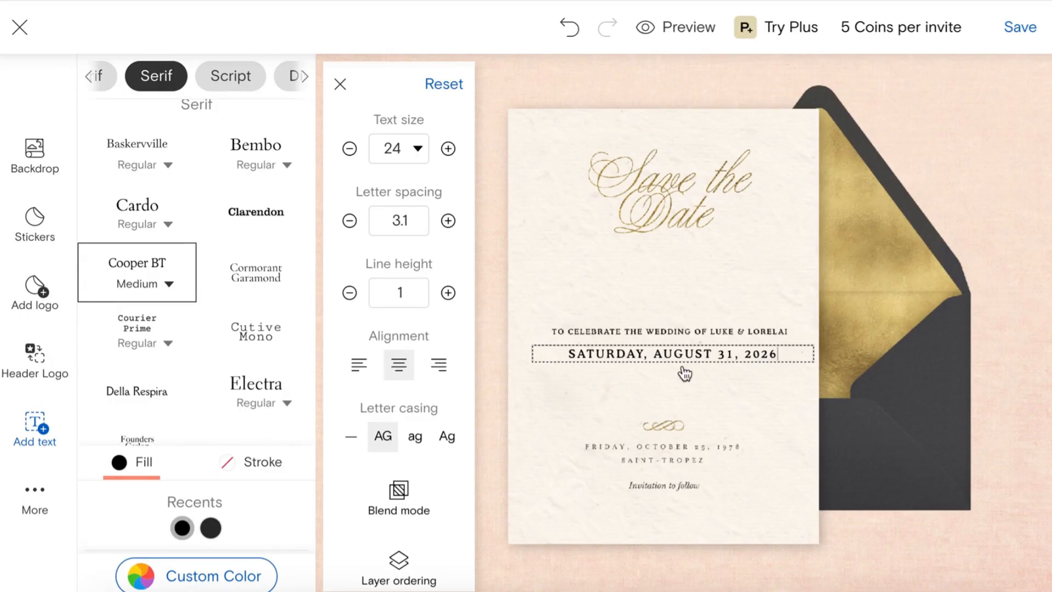
left_click(746, 400)
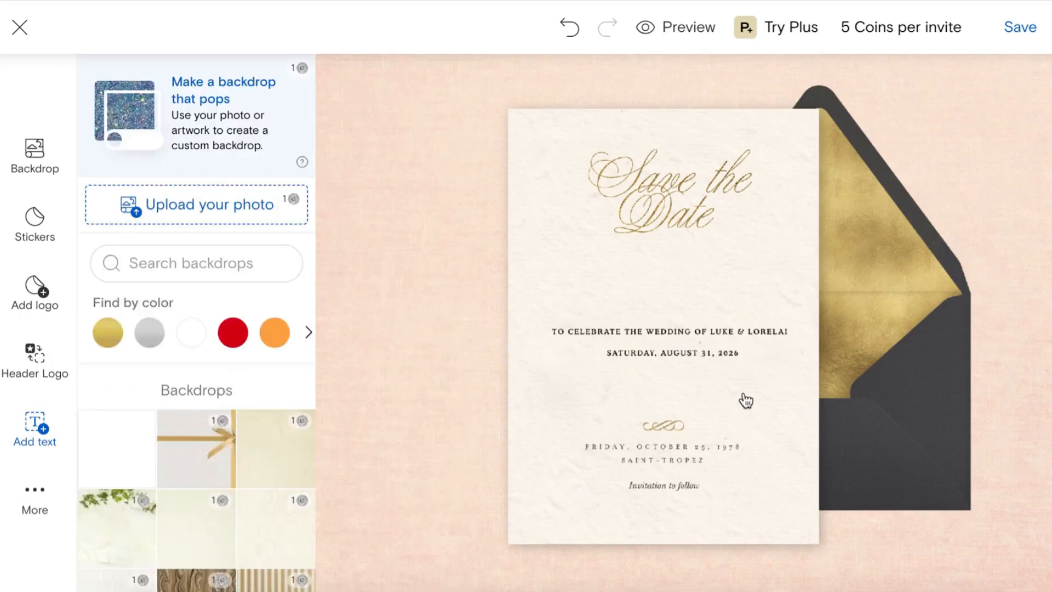
Step: Make the closing line Bold Italic, lower it slightly, and retype it 'Formal invitation to follow'
left_click(708, 360)
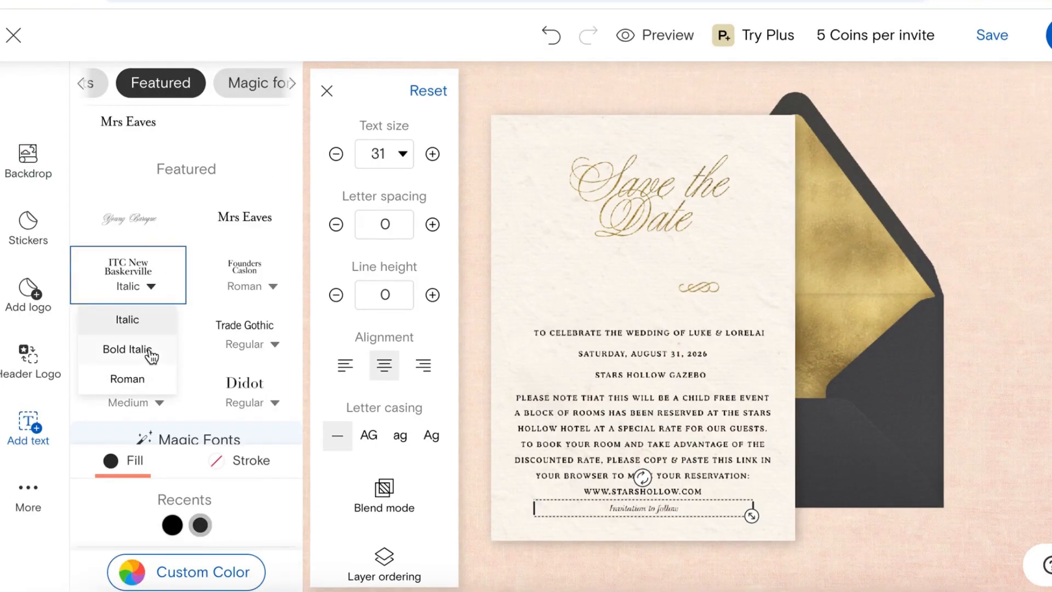
left_click(147, 351)
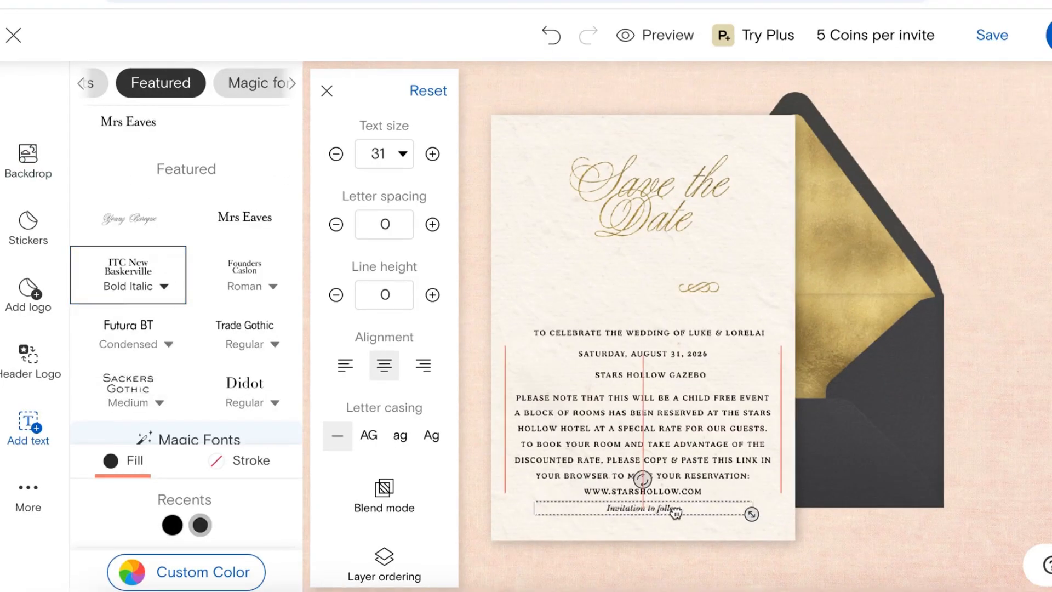
left_click_drag(678, 508, 675, 525)
double_click(677, 525)
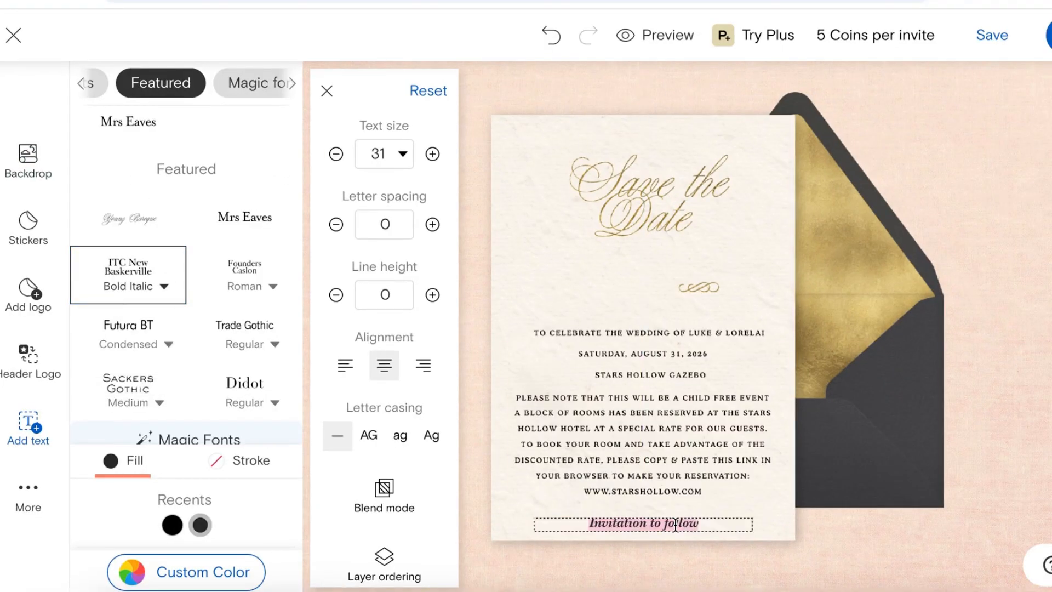
type("Formal invi")
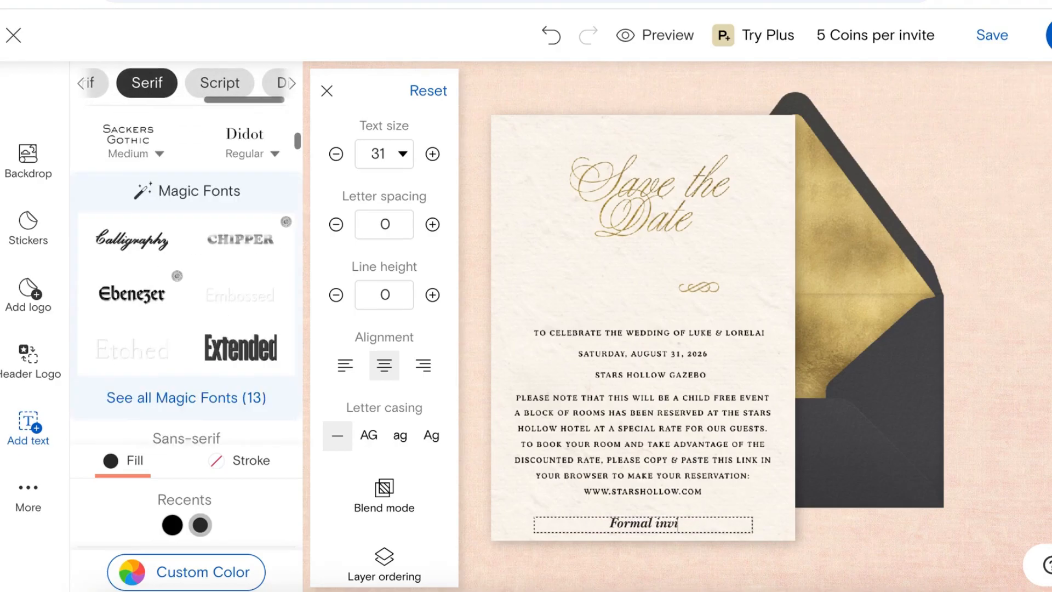
type("tation to follow")
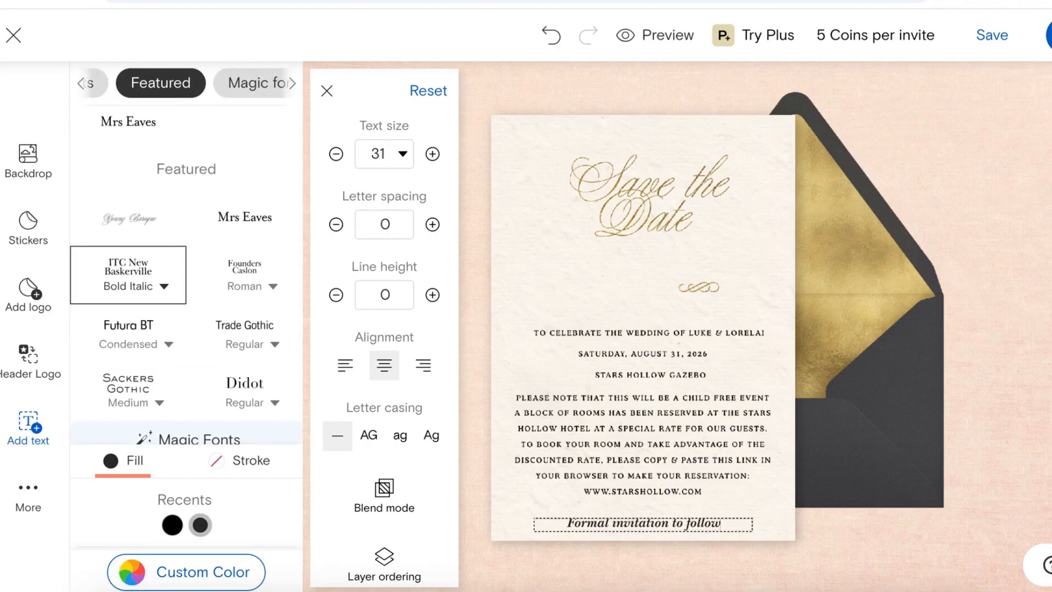
left_click(776, 510)
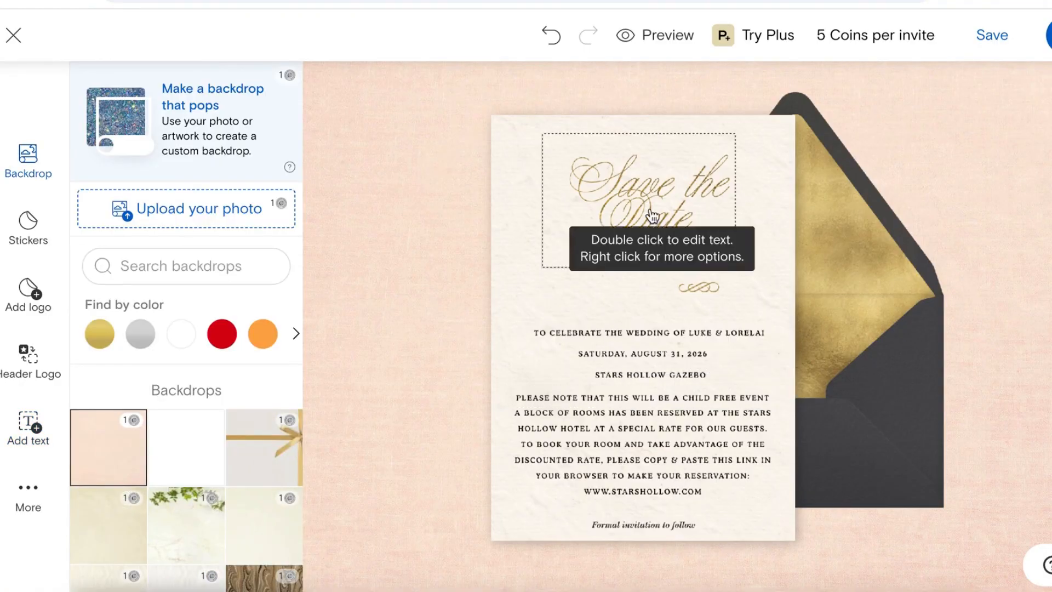
Step: Stack the title, wedding line, date and Stars Hollow Gazebo venue lines at the top
left_click(649, 187)
left_click_drag(701, 288, 756, 373)
left_click_drag(713, 333, 673, 302)
left_click_drag(683, 183, 686, 202)
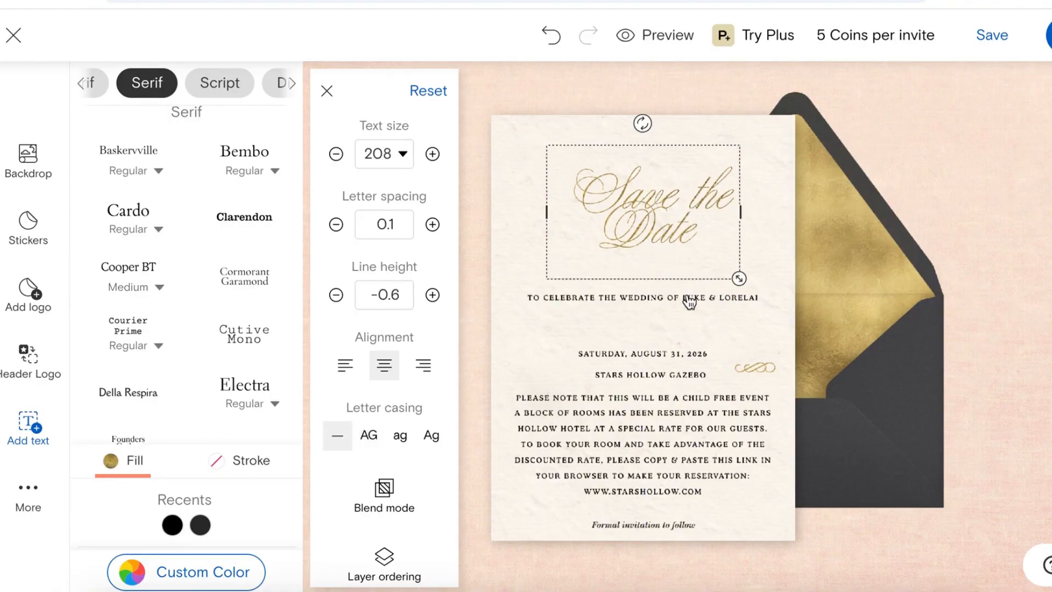
left_click_drag(690, 301, 686, 293)
left_click_drag(672, 207, 669, 207)
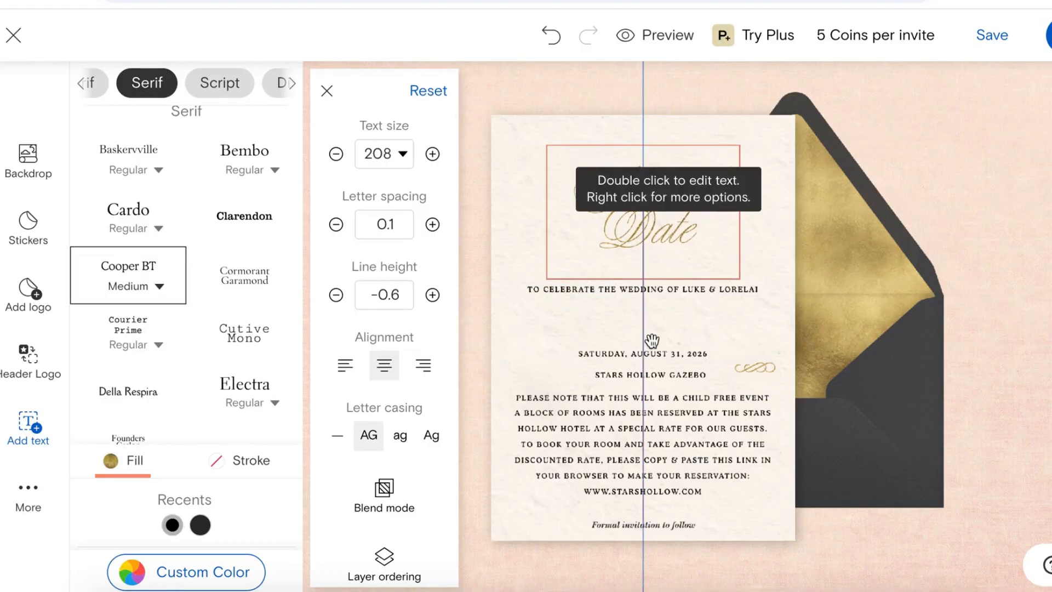
left_click_drag(656, 355, 661, 321)
left_click_drag(662, 374, 658, 335)
left_click(693, 375)
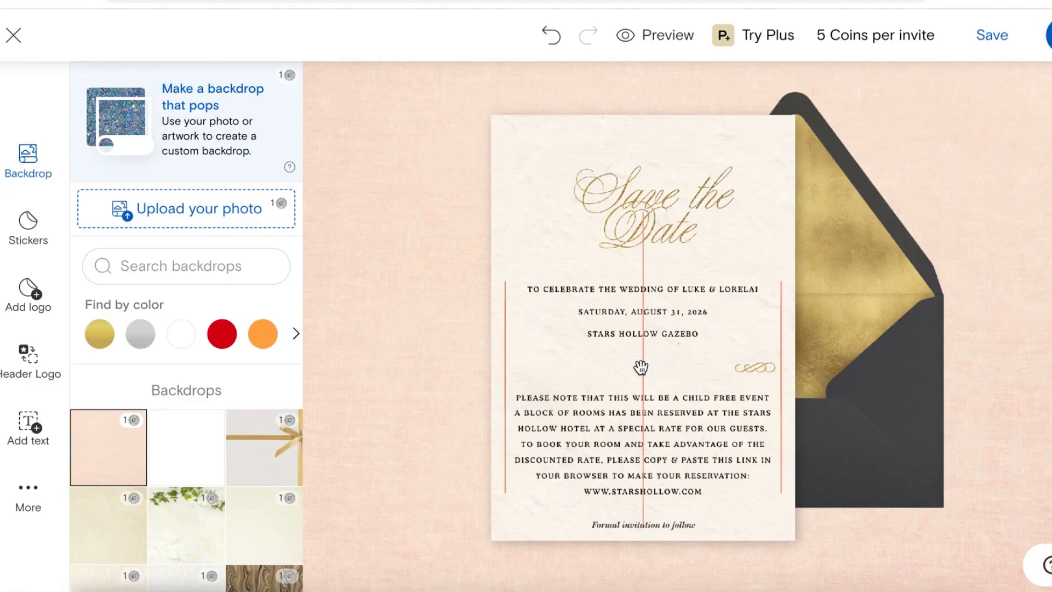
Step: Centre the gold flourish, lower the hotel paragraph slightly and left-align it
left_click_drag(755, 367, 643, 373)
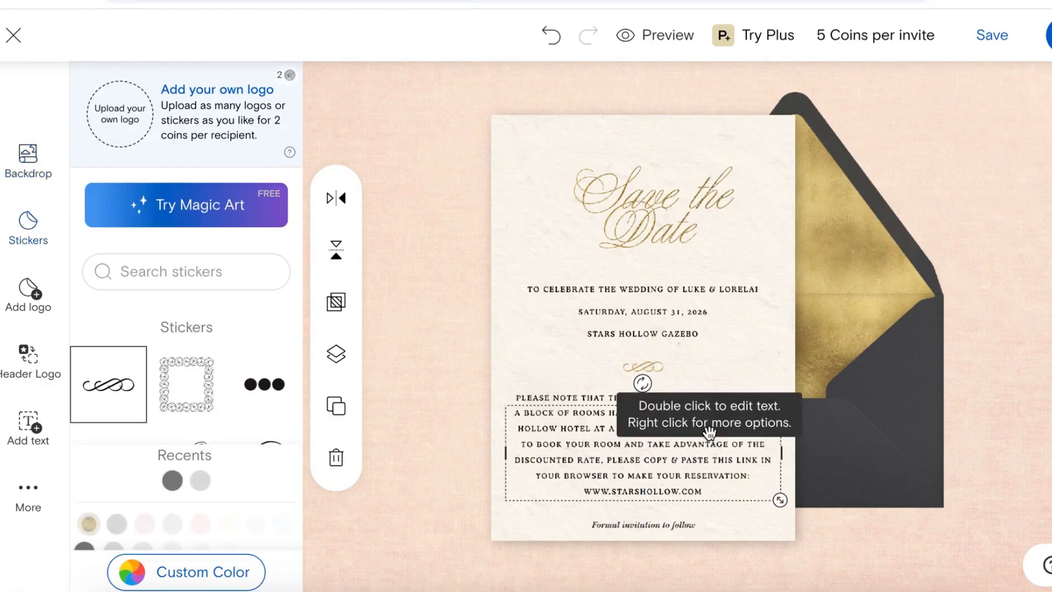
left_click(718, 441)
left_click_drag(719, 441, 719, 452)
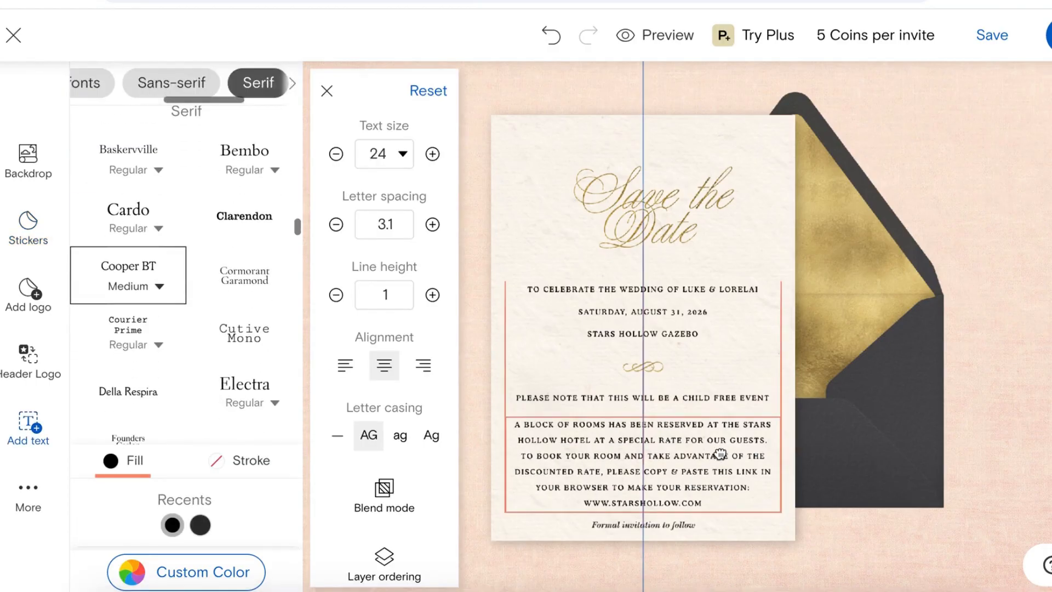
left_click(345, 365)
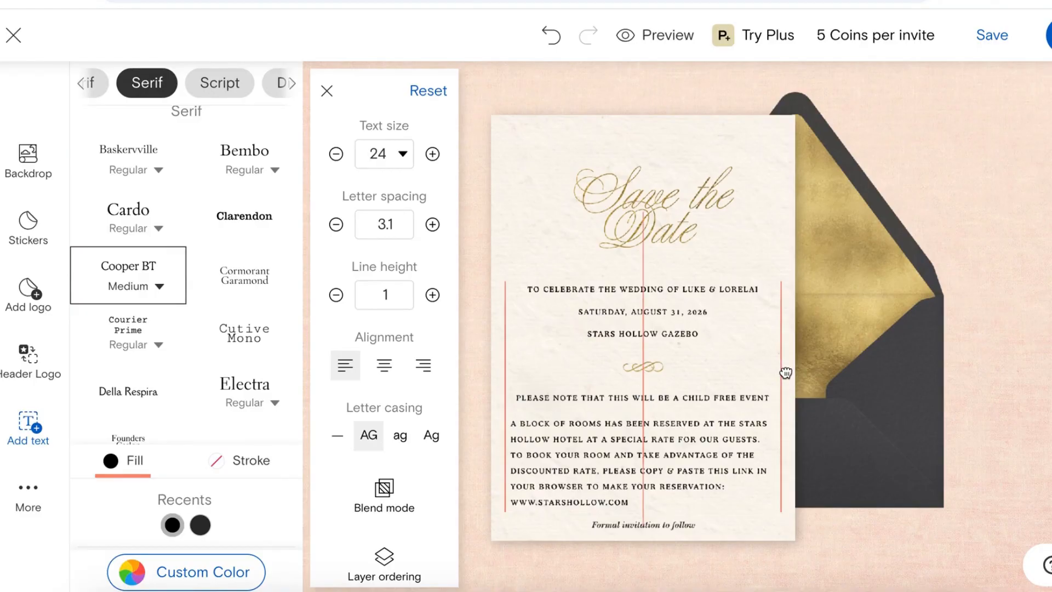
left_click(1027, 251)
Step: Enlarge the Save the Date title to size 217, keeping it centred
left_click(654, 211)
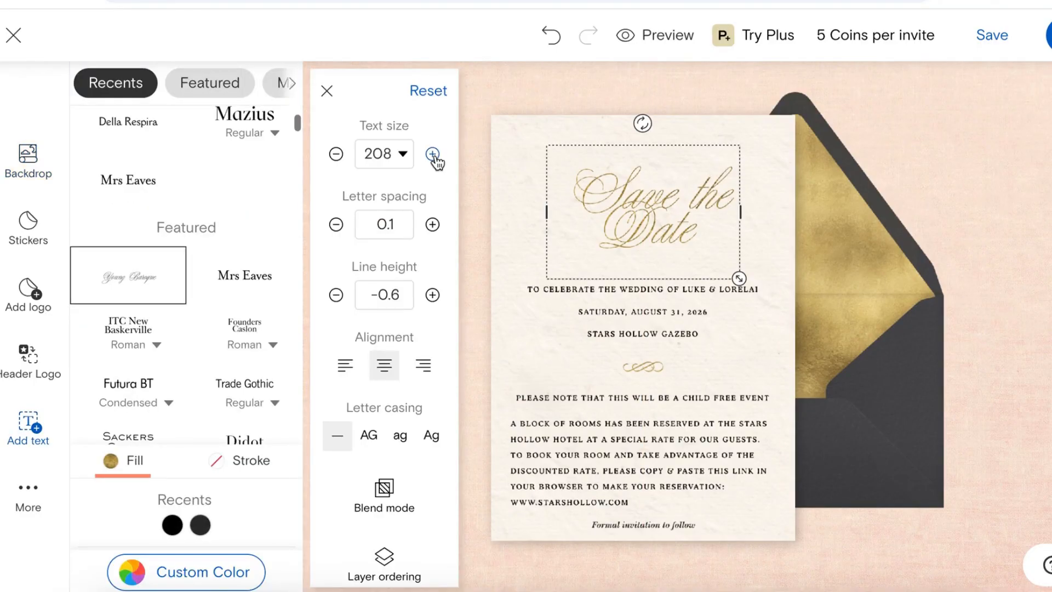
left_click(436, 160)
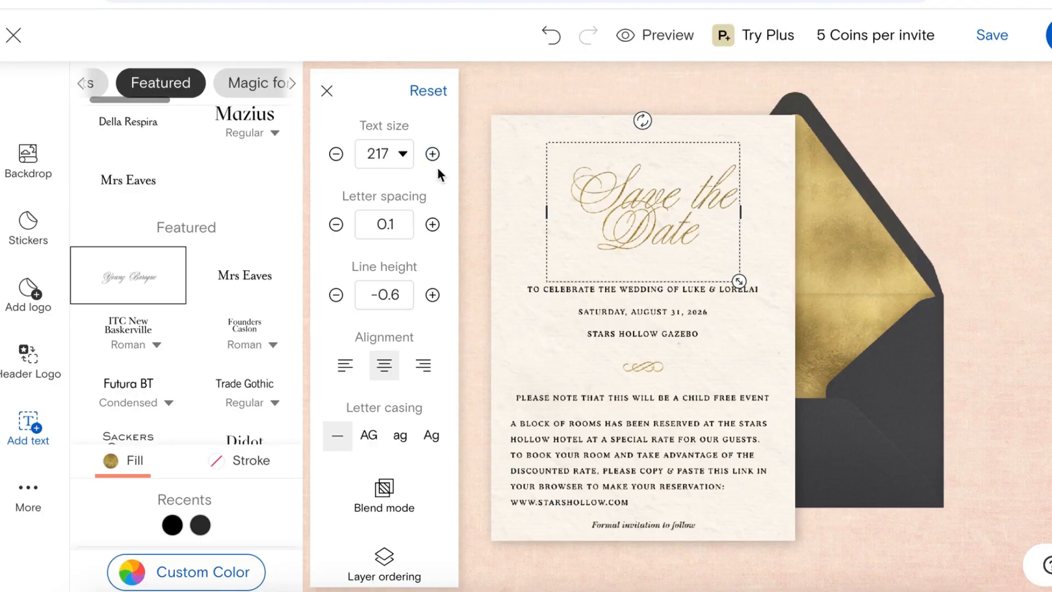
left_click_drag(700, 218, 699, 218)
left_click(975, 201)
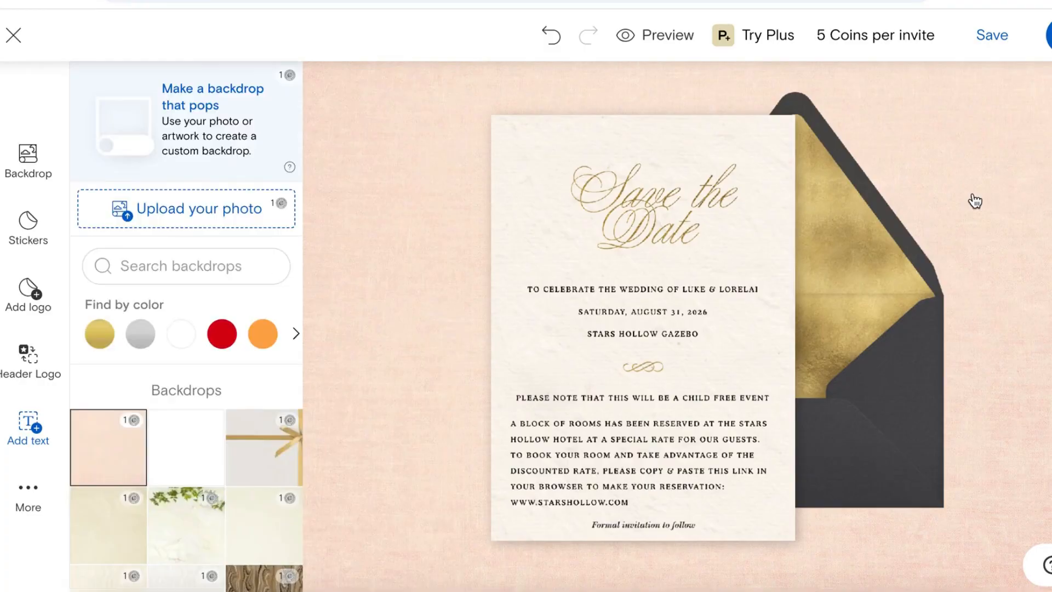
Step: Switch to the cream envelope, check its front and liner, bring the card forward, and save
left_click(904, 322)
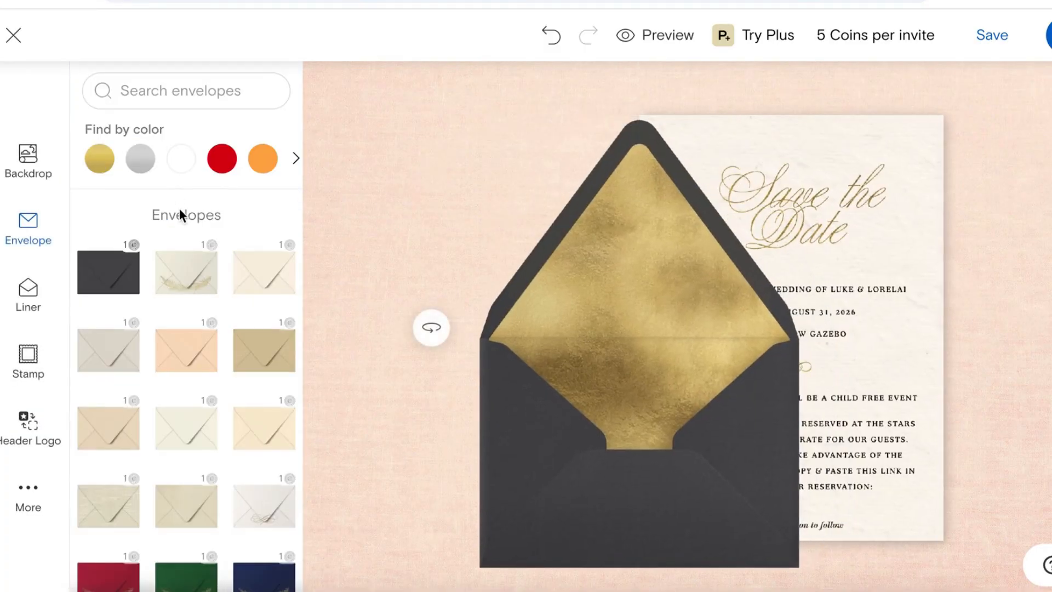
left_click(257, 283)
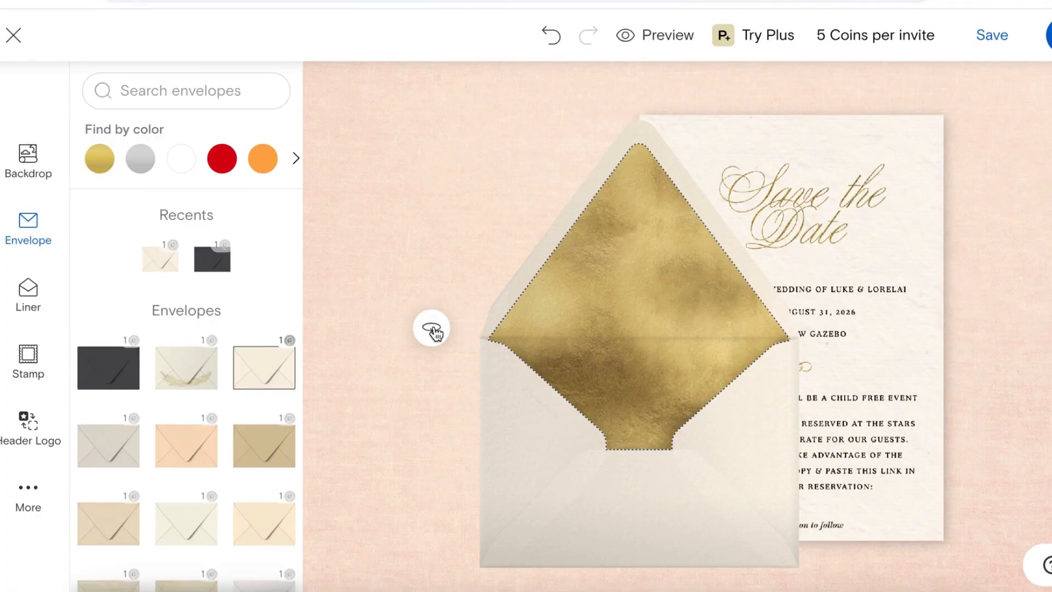
left_click(431, 328)
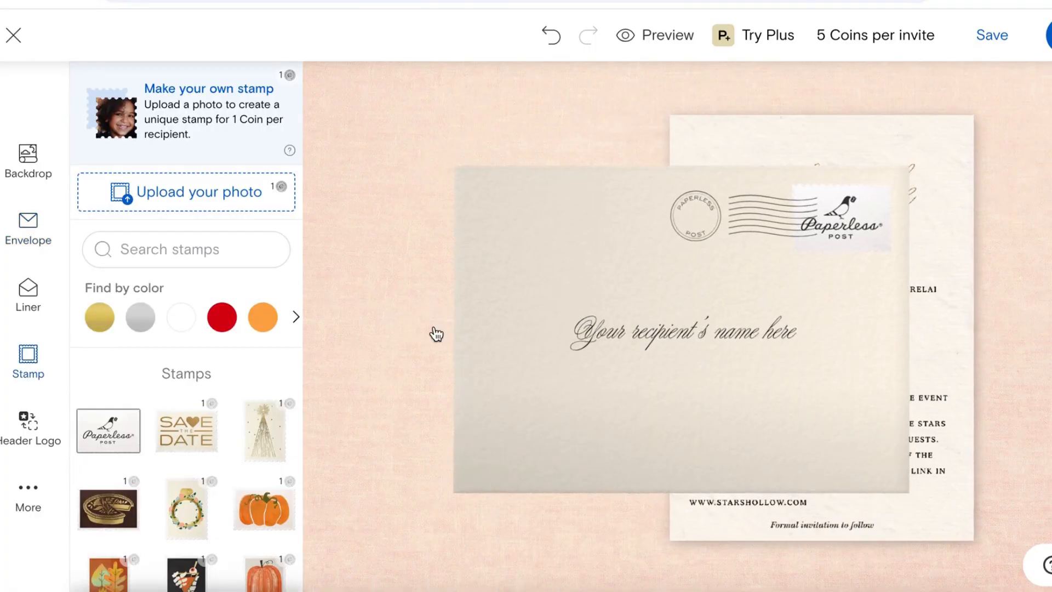
left_click(407, 329)
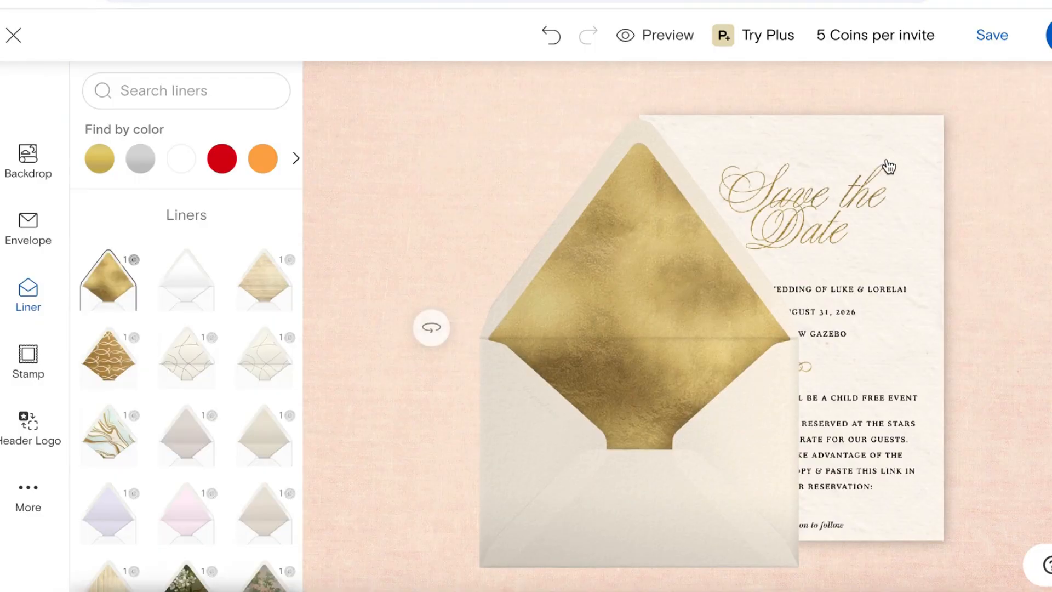
left_click(892, 164)
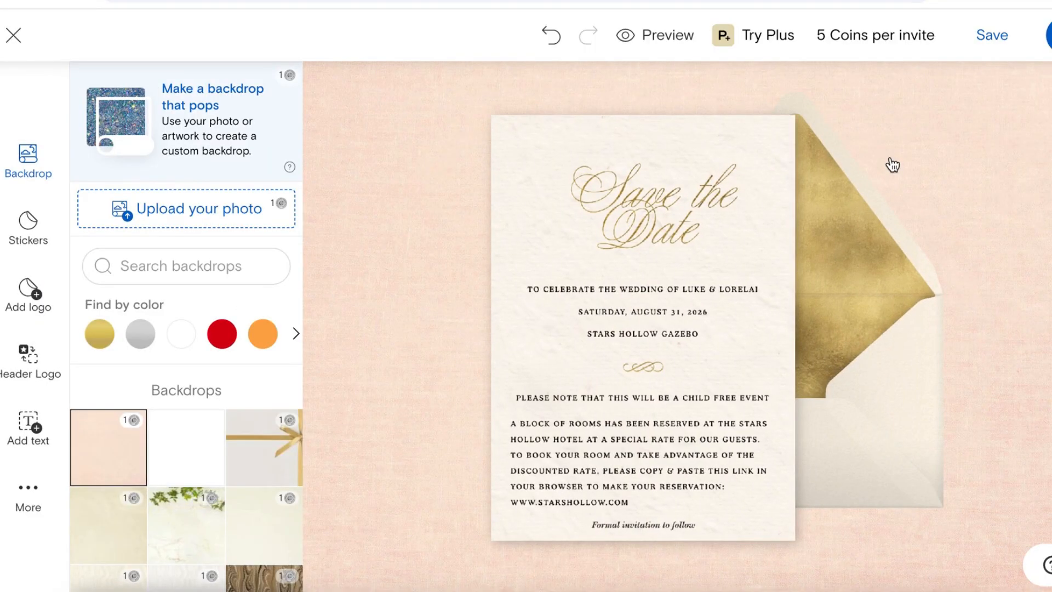
left_click(993, 38)
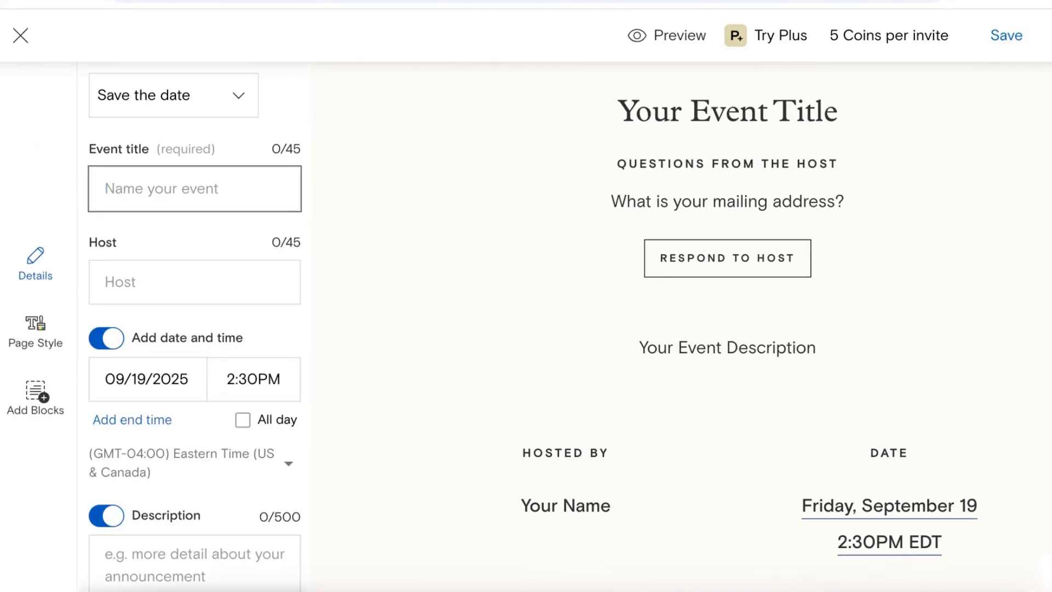
Step: Title the event 'Luke & Lorelai's Wedding' and enter the hosts' full names
left_click(284, 203)
type("Luke")
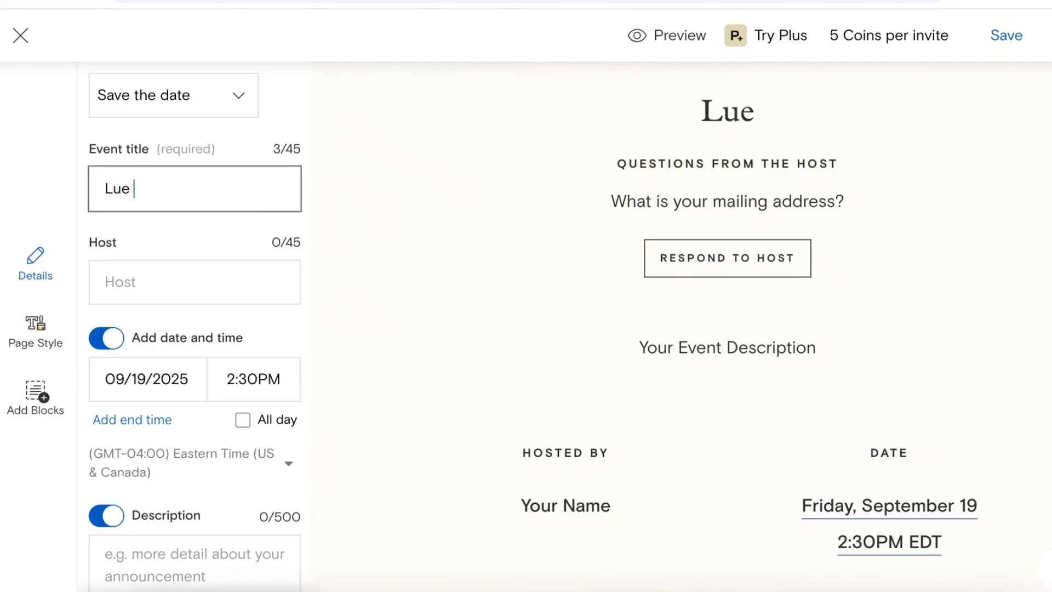
type(" &")
key("BackSpace")
key("BackSpace")
key("BackSpace")
key("BackSpace")
type("uke &")
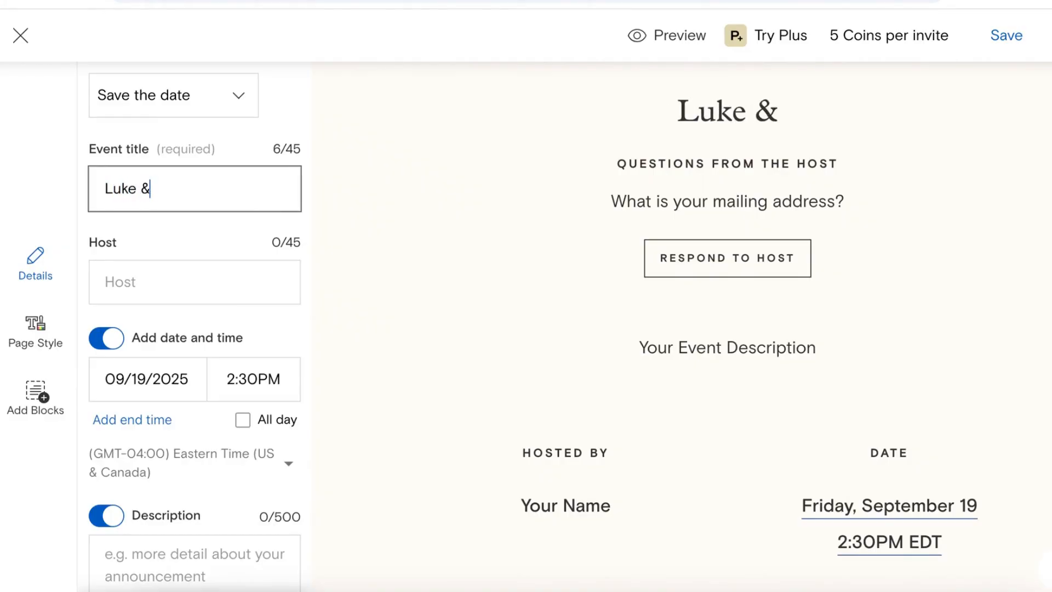
type(" Lorela")
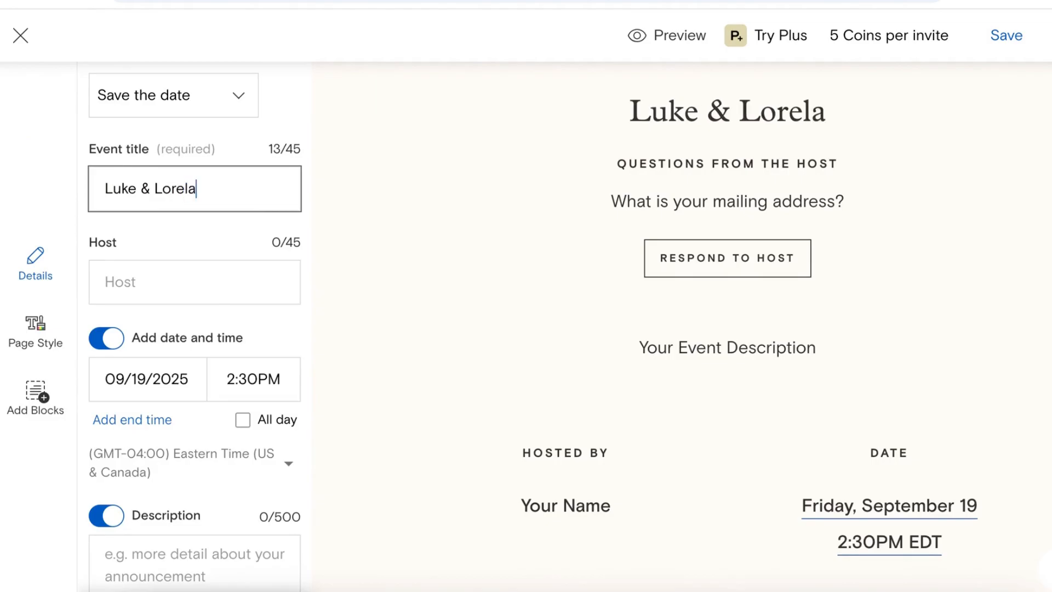
type("i's W")
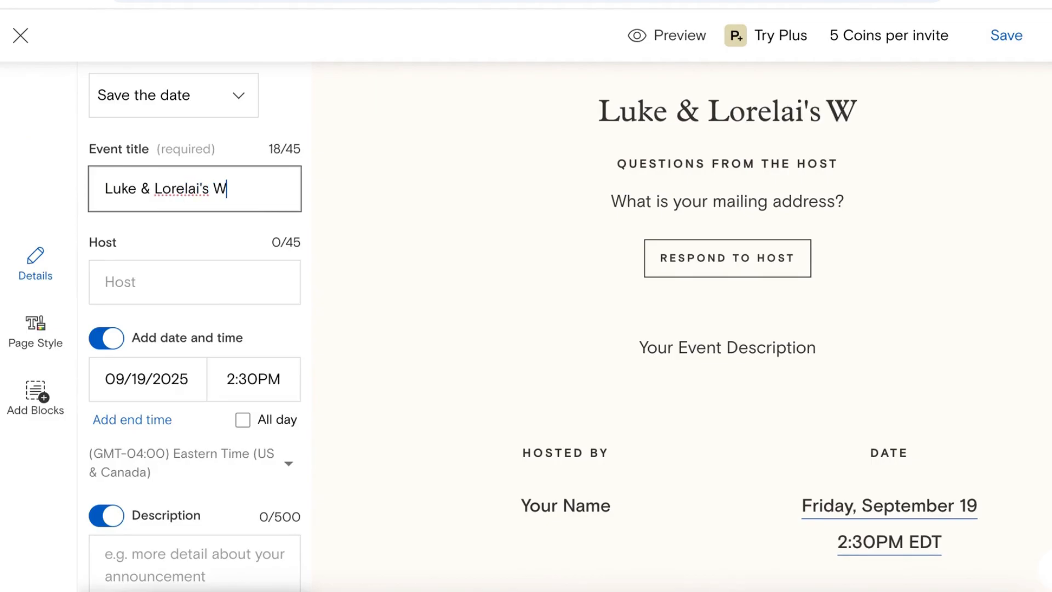
type("edding")
left_click(171, 287)
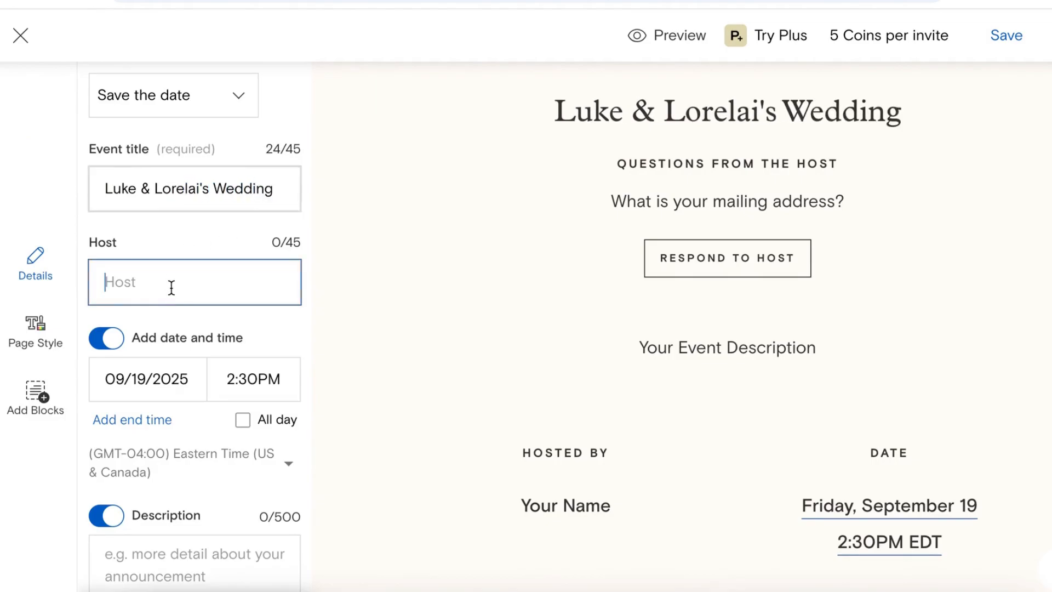
type("Luke Dn")
key("BackSpace")
type("anes ")
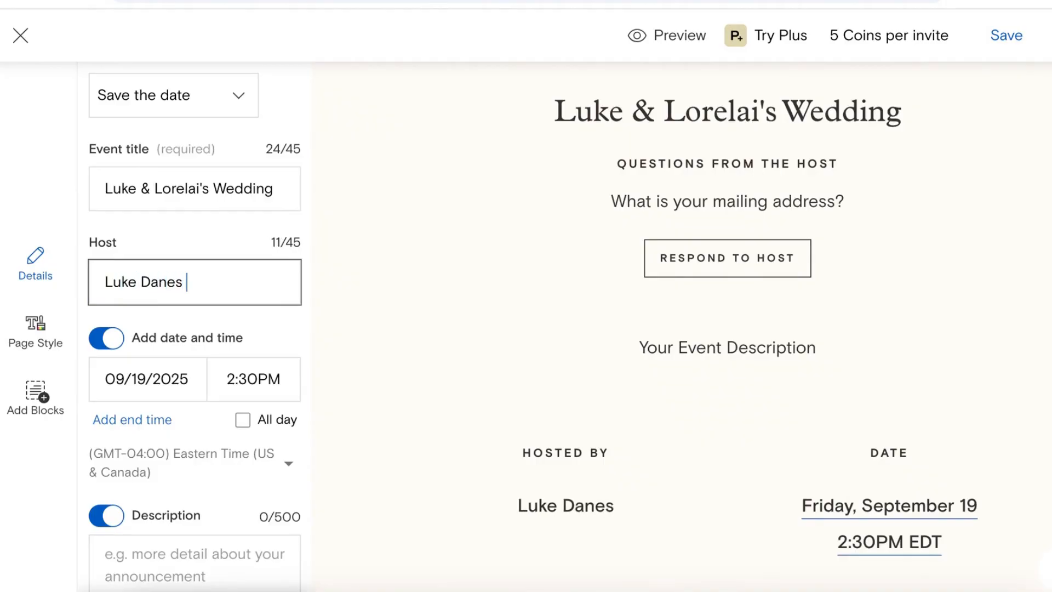
type("& Lore")
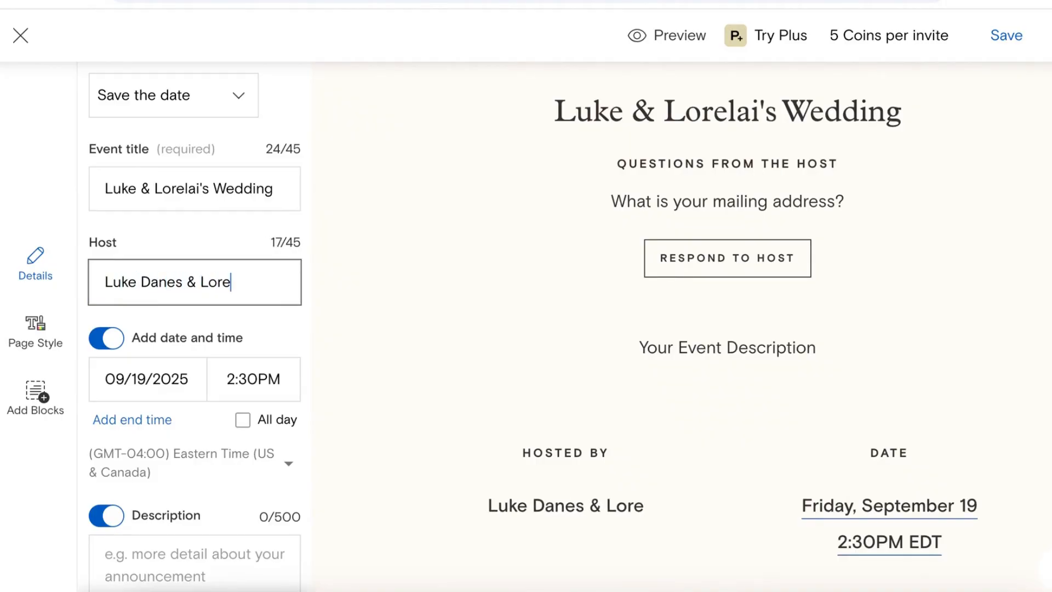
type("lai Gilmore")
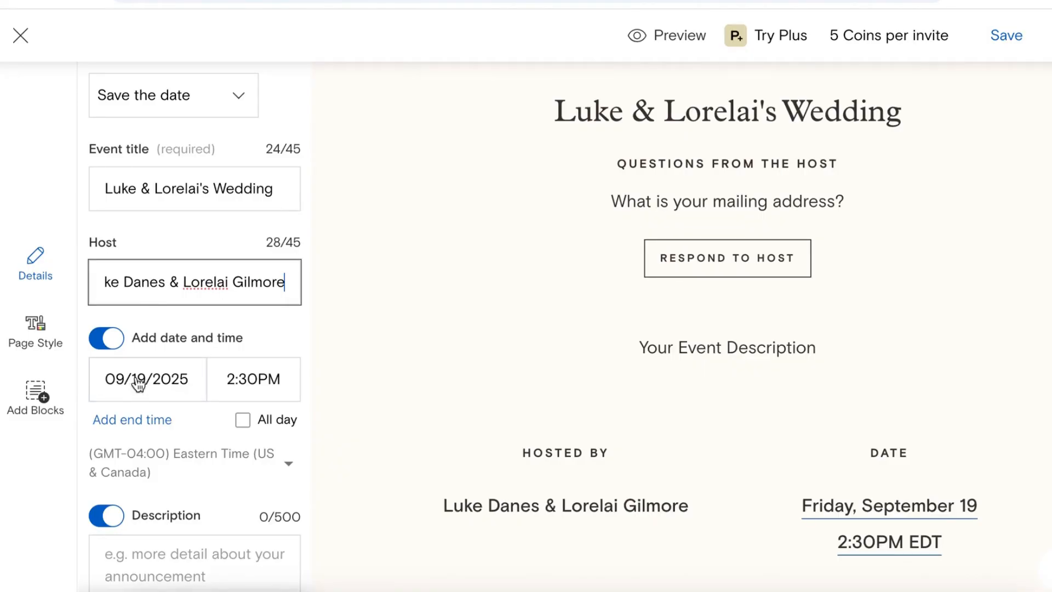
Step: Set the event date to August 31, 2026 with a 3:00PM start
left_click(139, 385)
left_click(89, 321)
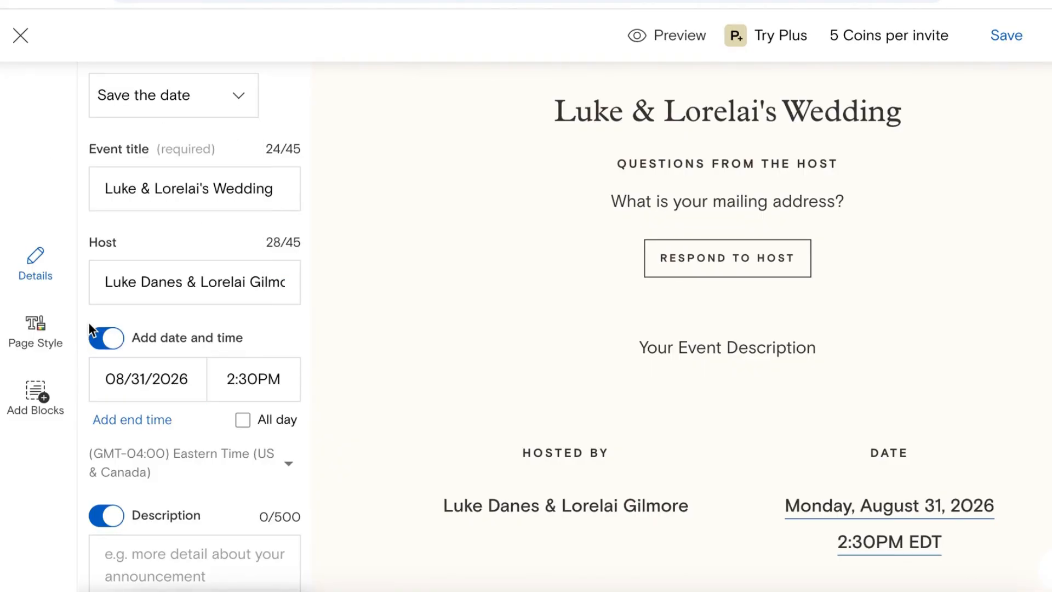
left_click(254, 388)
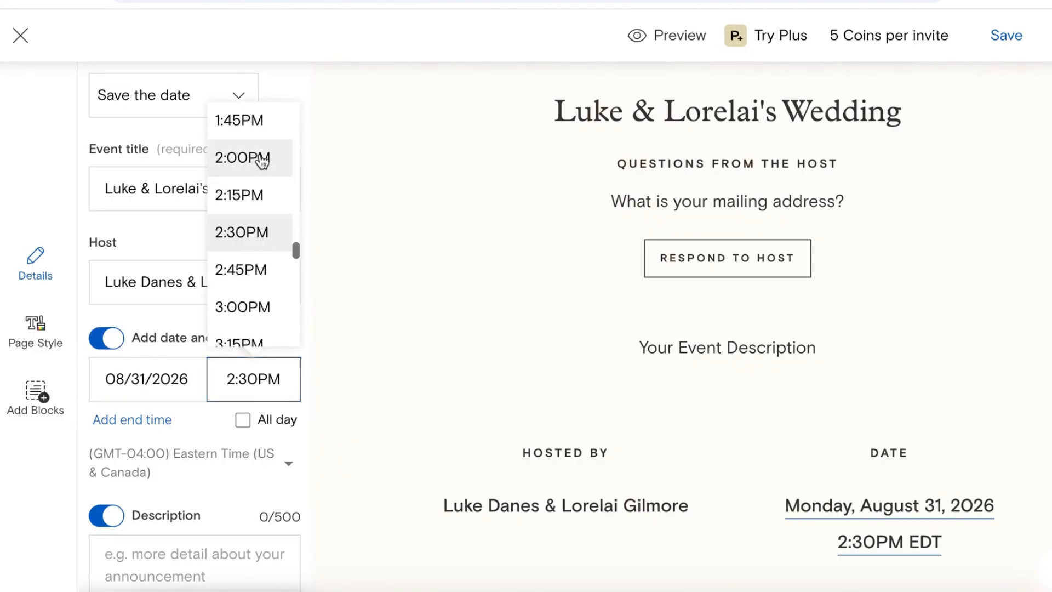
left_click(259, 319)
Step: Turn off the event description and the guest questions sections
scroll(207, 475, "down", 2)
left_click(208, 467)
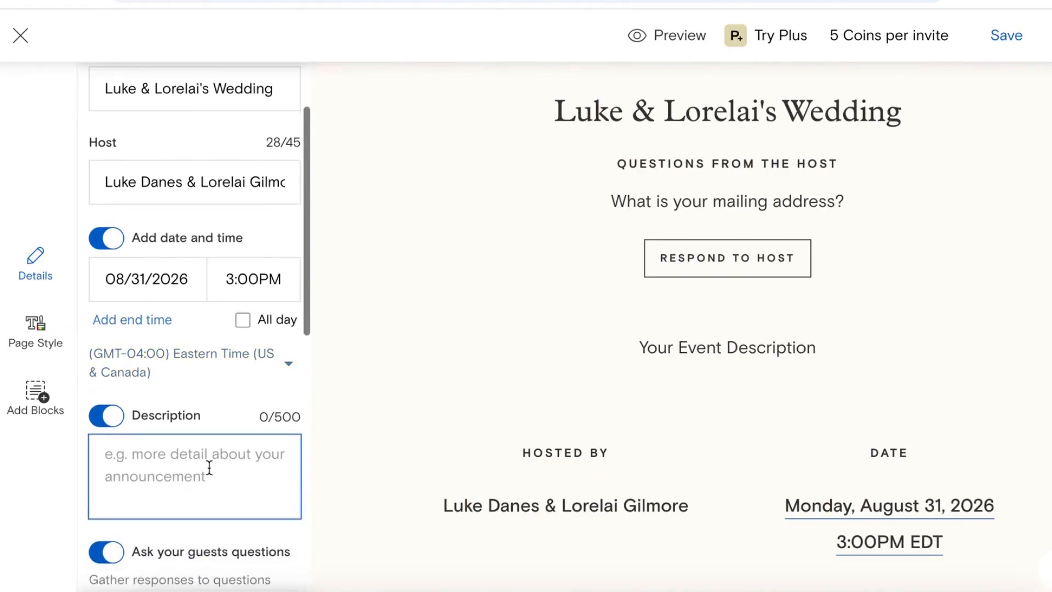
scroll(209, 468, "down", 2)
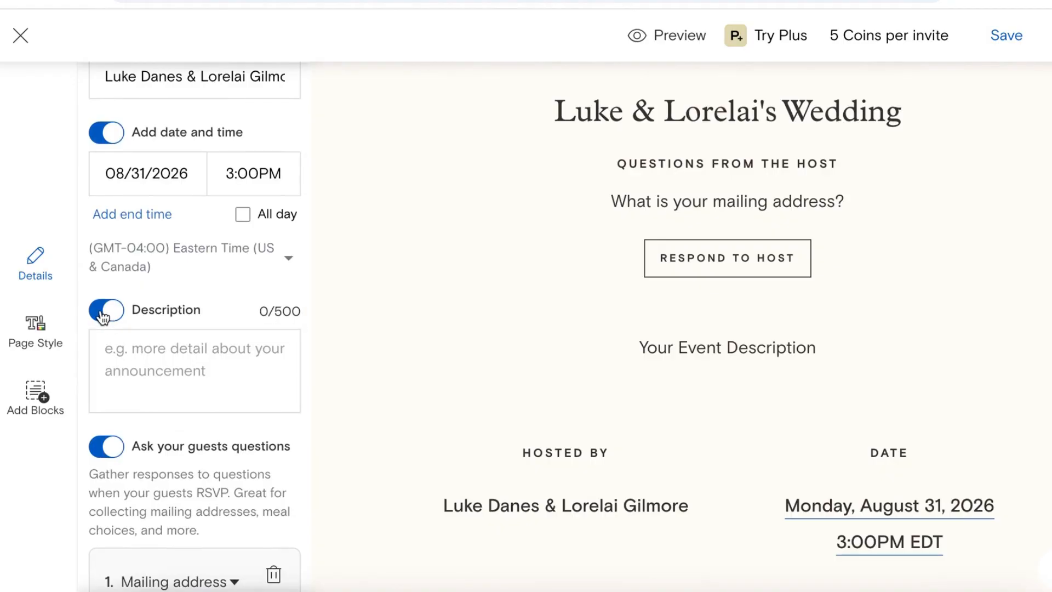
left_click(100, 313)
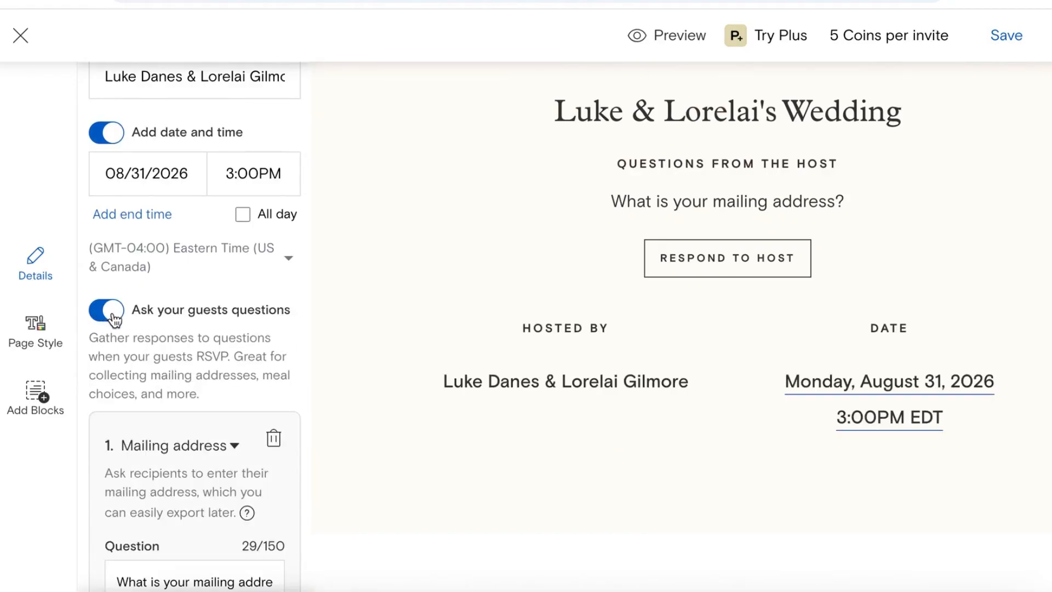
scroll(186, 337, "down", 3)
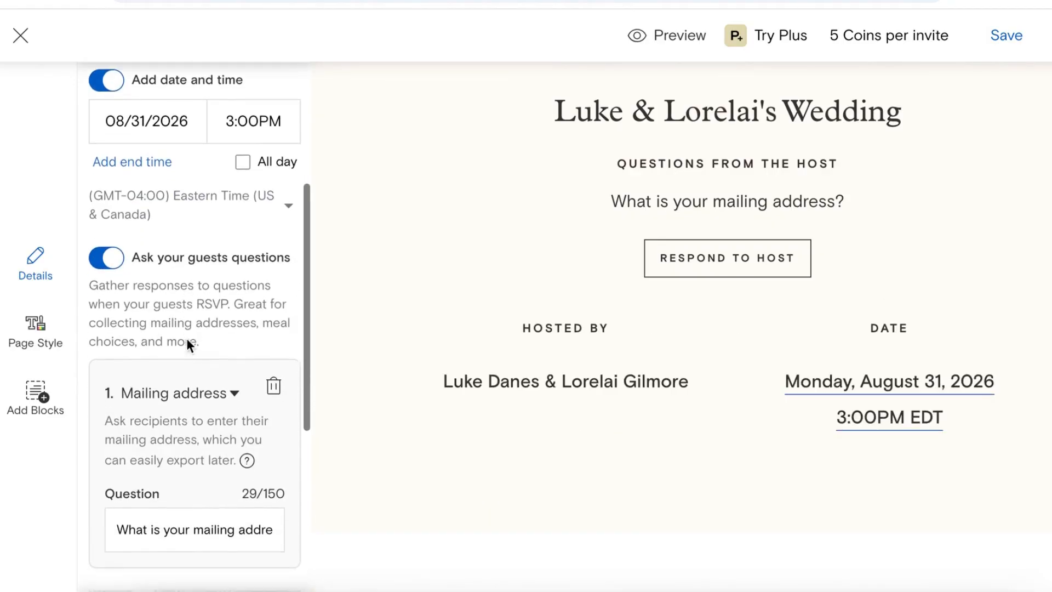
scroll(187, 338, "down", 1)
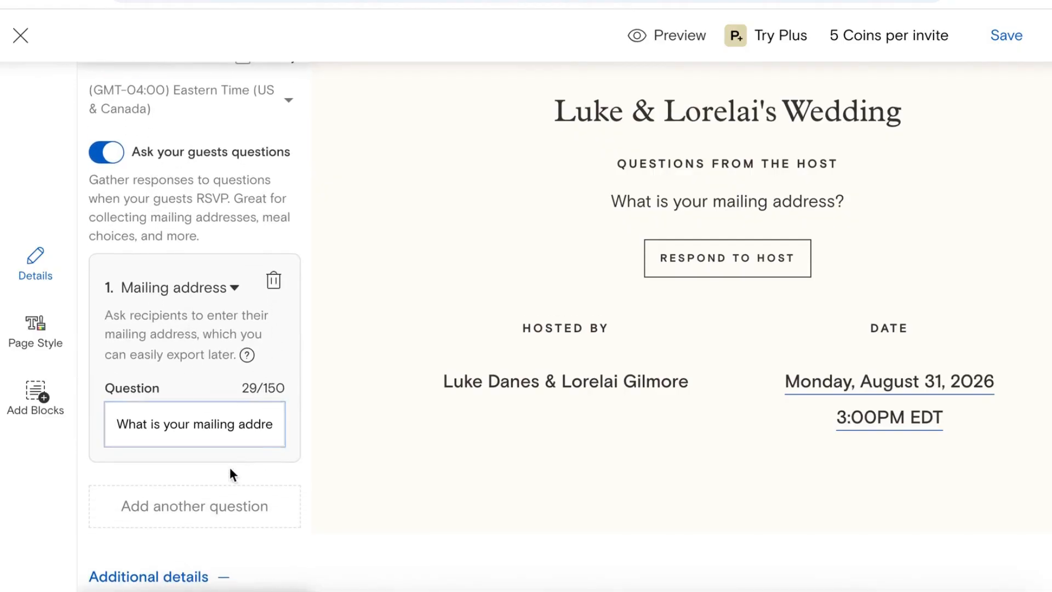
left_click(108, 154)
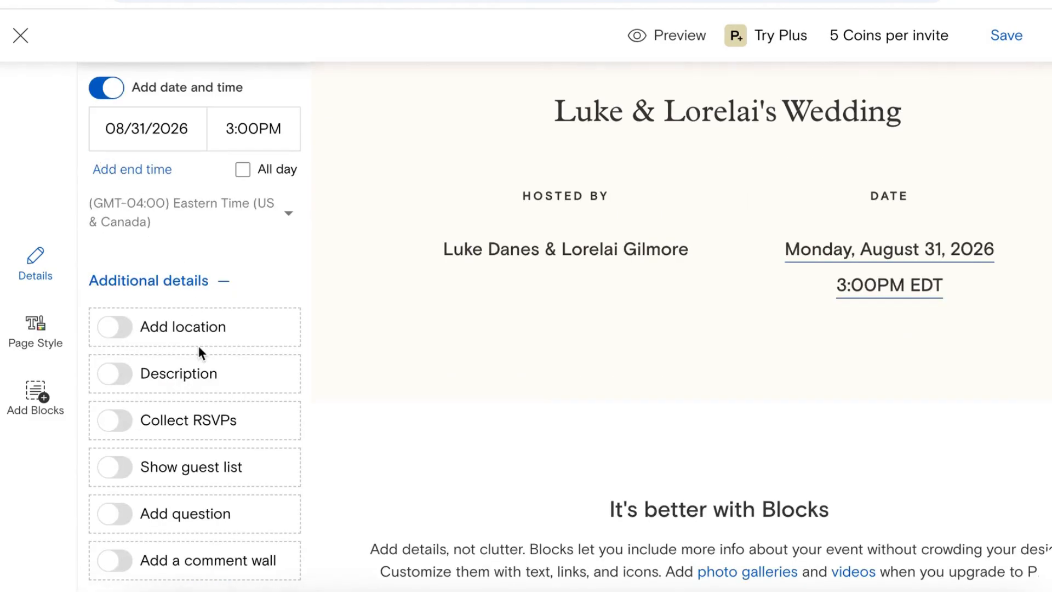
Step: Add a location with venue name 'Stars Hollow Gazebo'
left_click(135, 328)
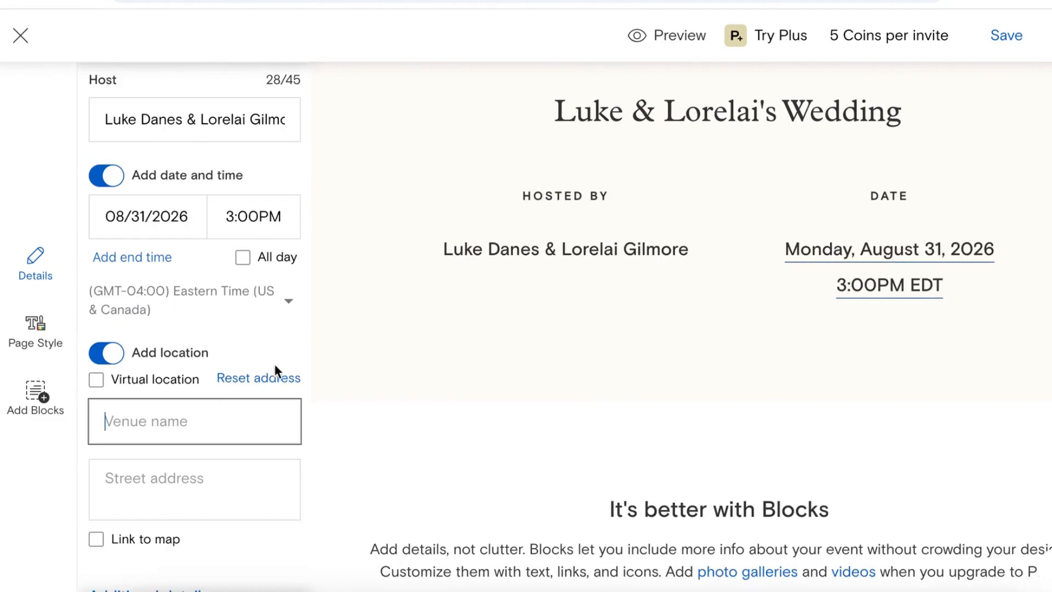
type("Stars Ho")
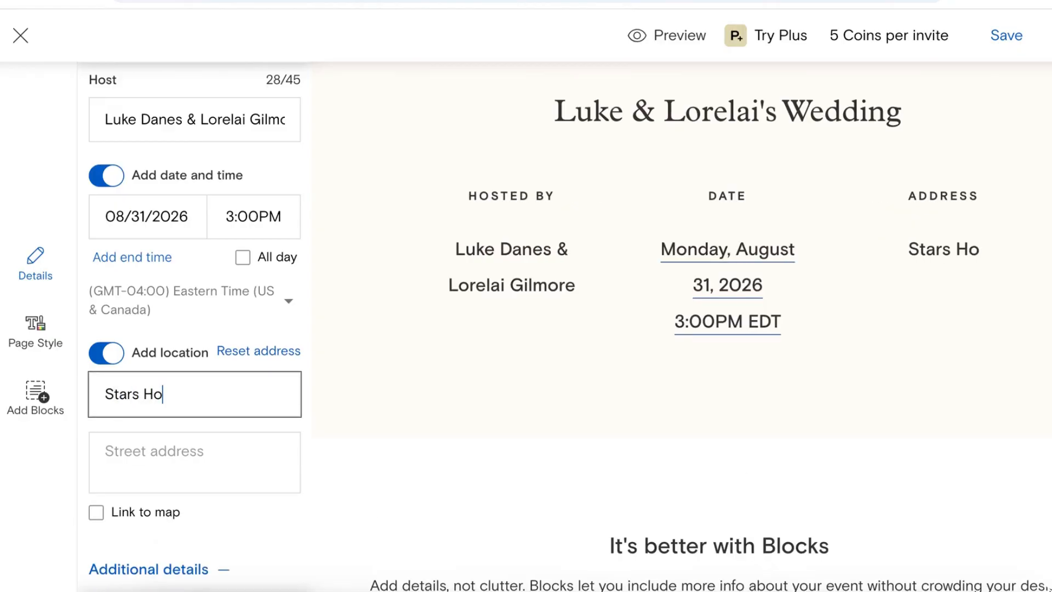
type("llow Gazebo")
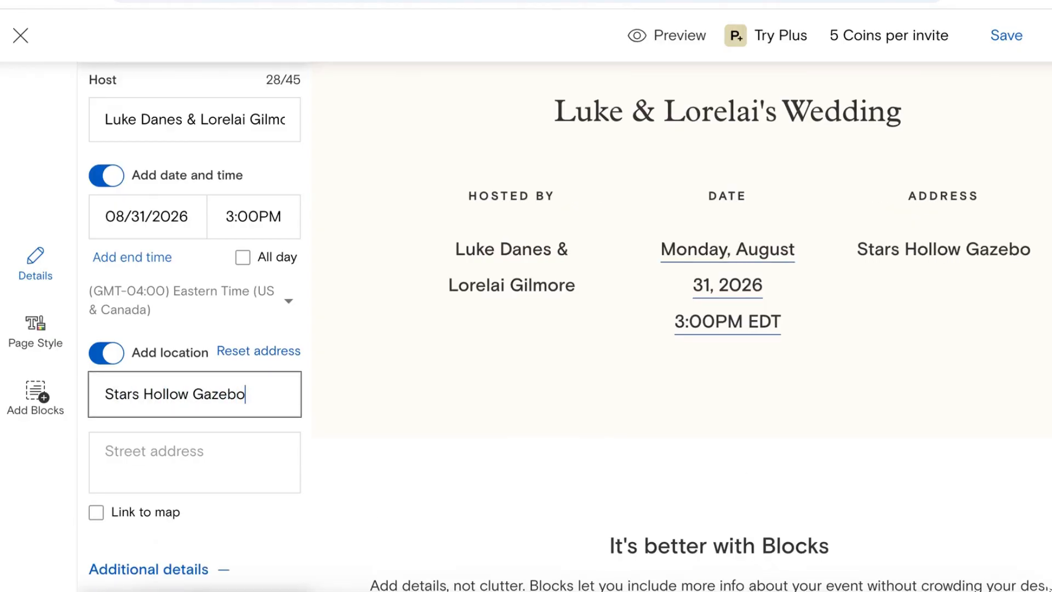
left_click(311, 338)
Step: Confirm the card type stays Save the date and return to the card design editor
scroll(283, 350, "up", 3)
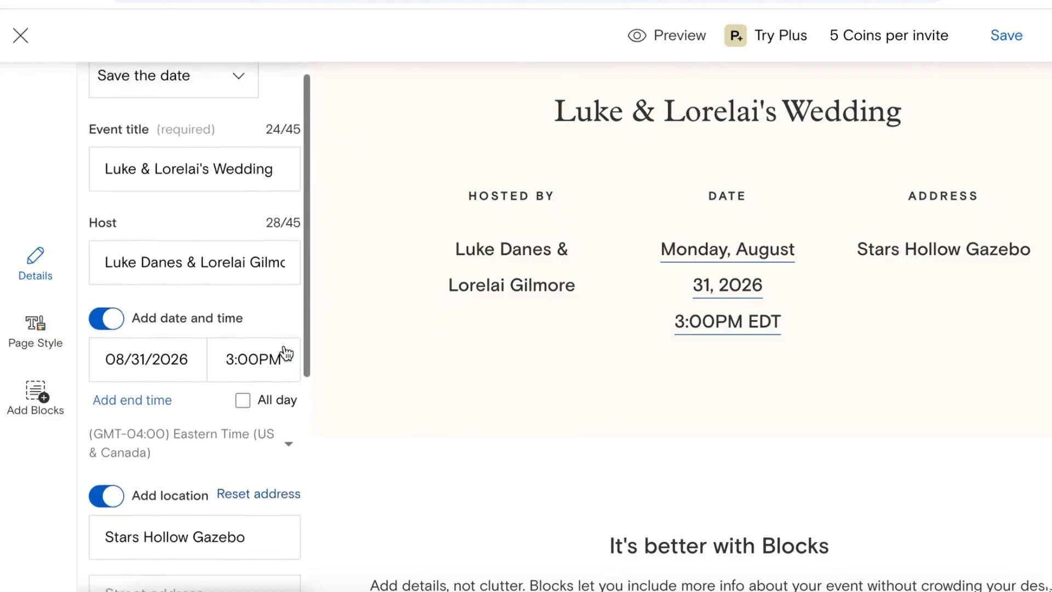
left_click(238, 97)
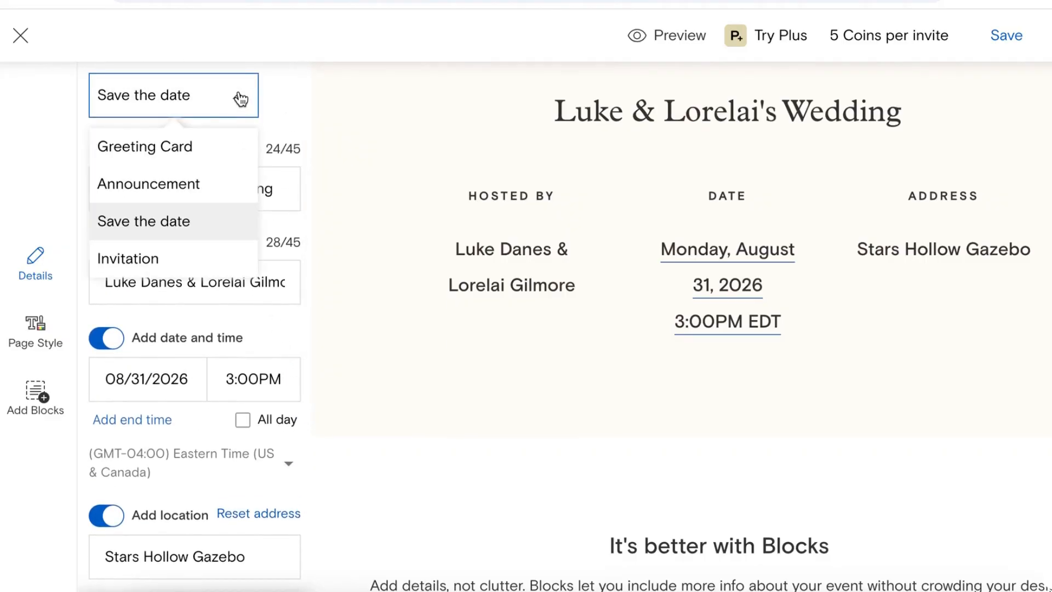
left_click(239, 99)
left_click(474, 489)
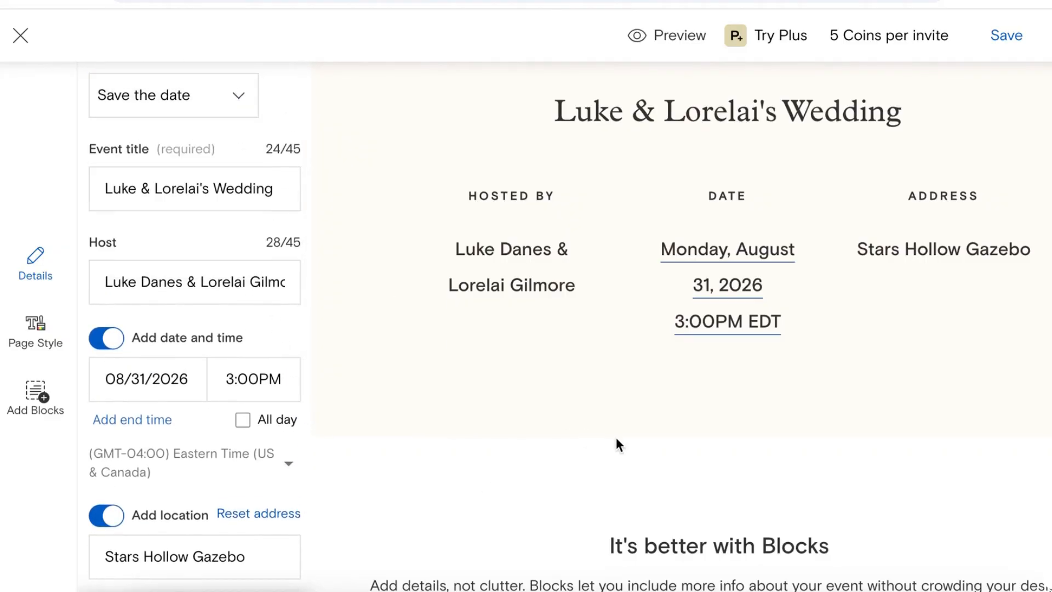
scroll(616, 438, "up", 8)
left_click(615, 438)
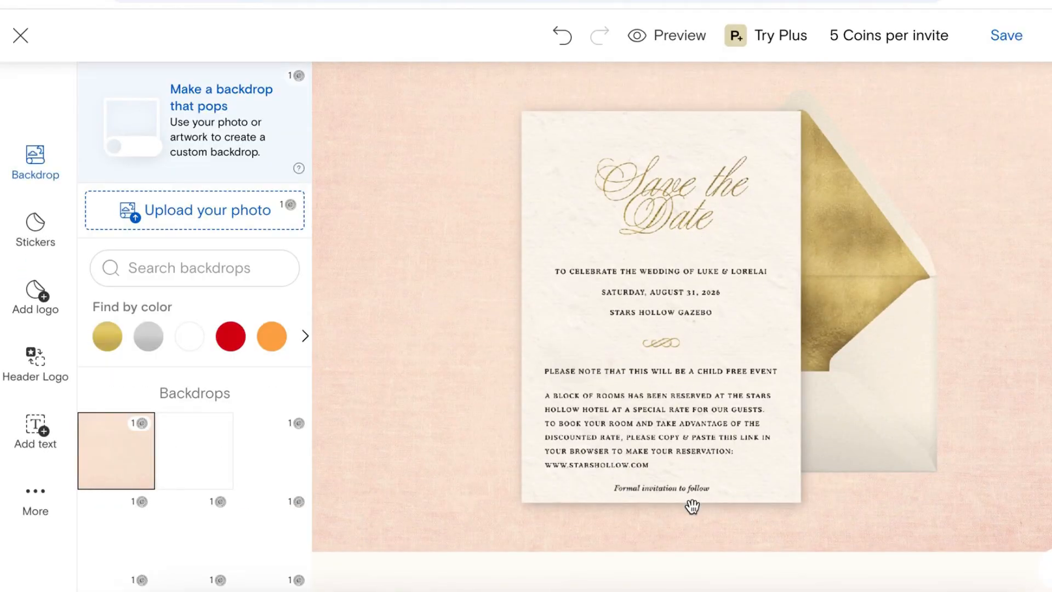
Step: Scroll through the finished card and details, then proceed to Add recipients
scroll(692, 507, "down", 4)
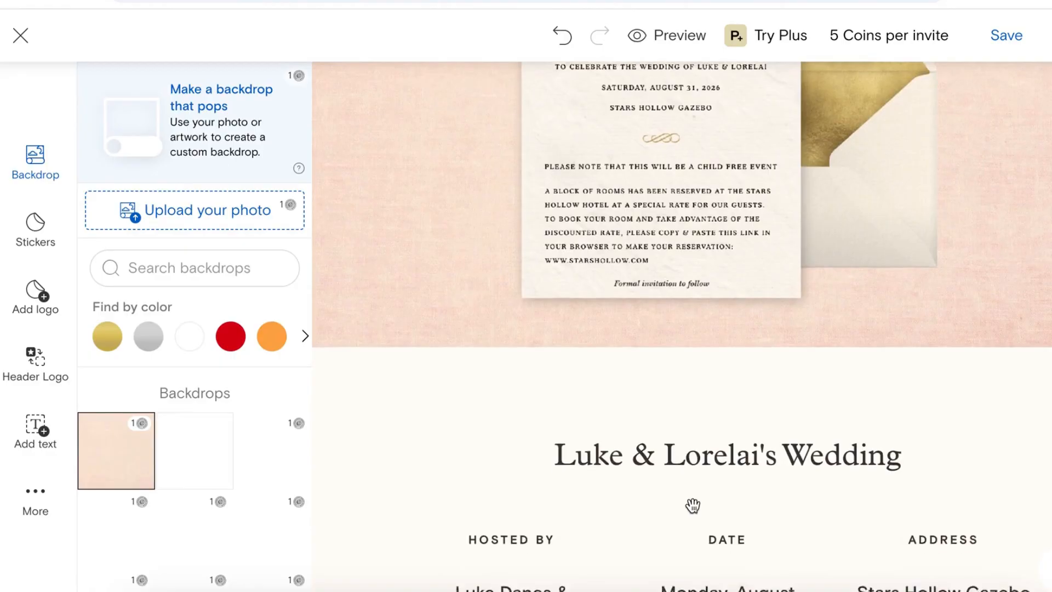
scroll(692, 506, "down", 9)
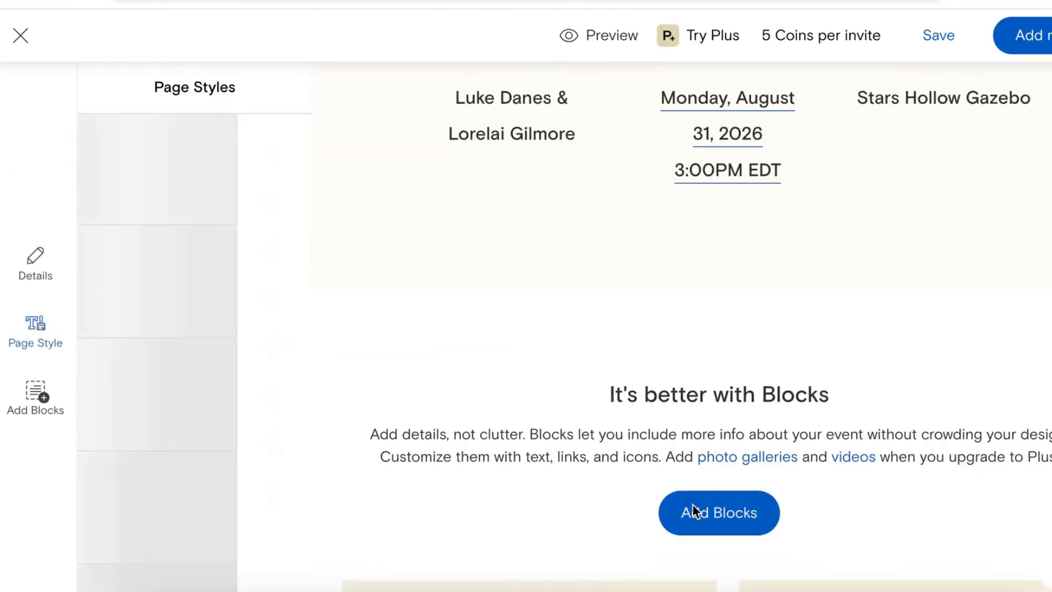
scroll(694, 511, "down", 2)
scroll(693, 511, "up", 10)
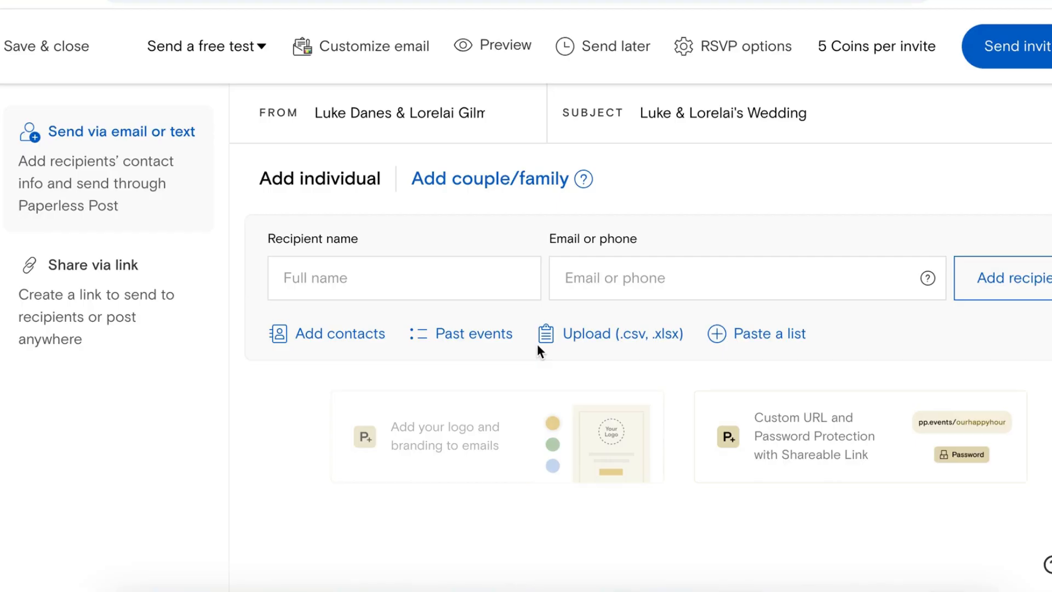
left_click(462, 276)
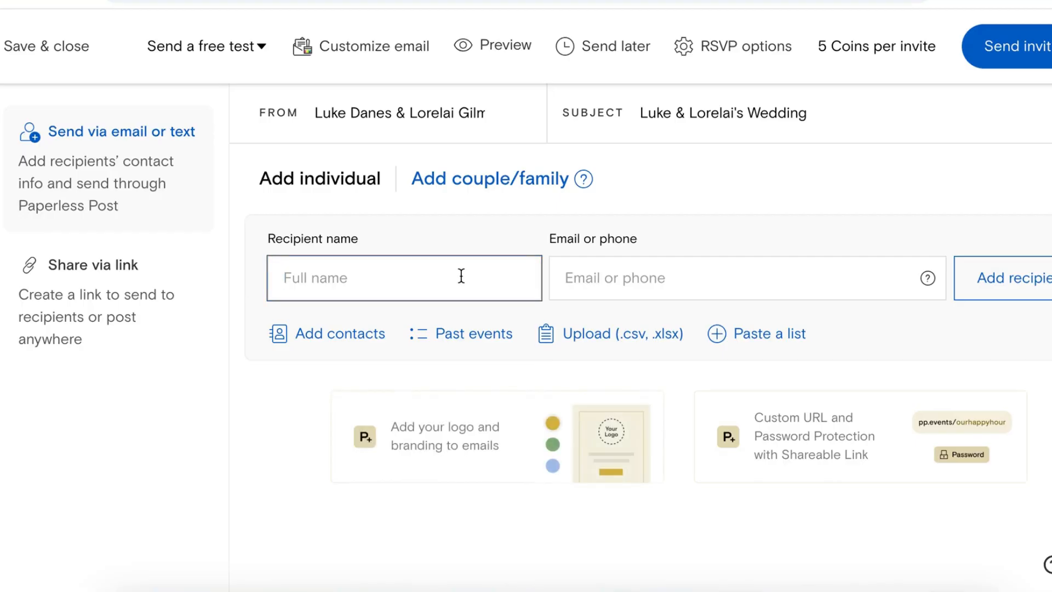
Step: Enter the guest's full name and e-mail address under Add individual and add them as a recipient
type("Lane Kim")
left_click(564, 278)
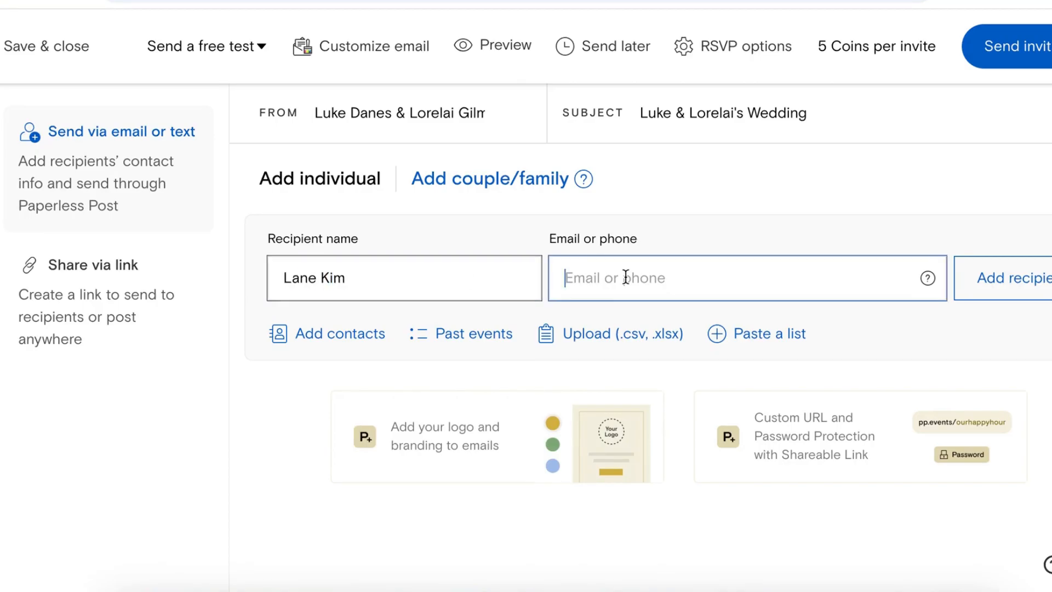
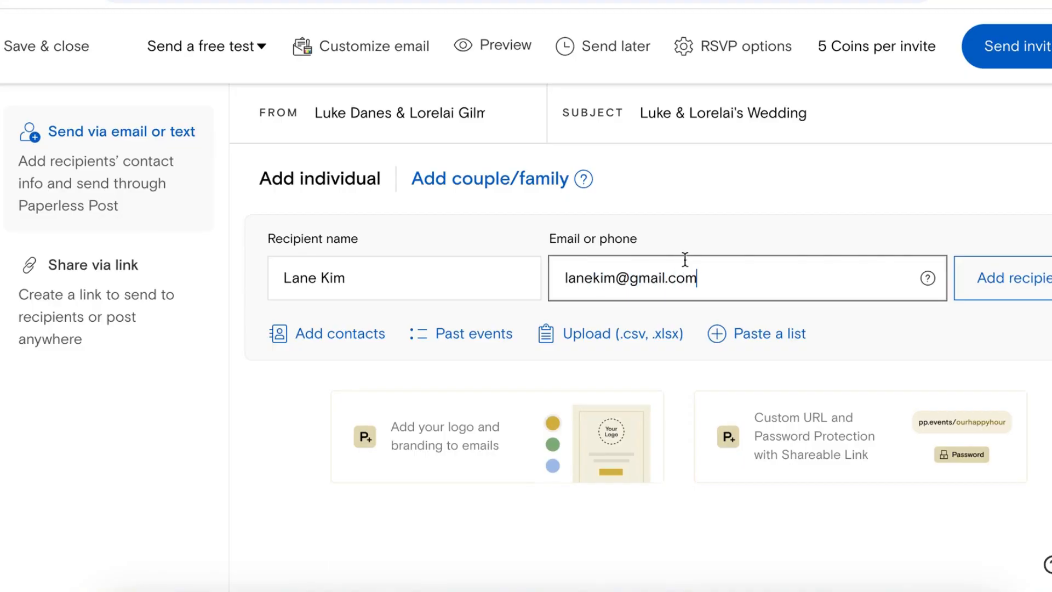
left_click(1039, 278)
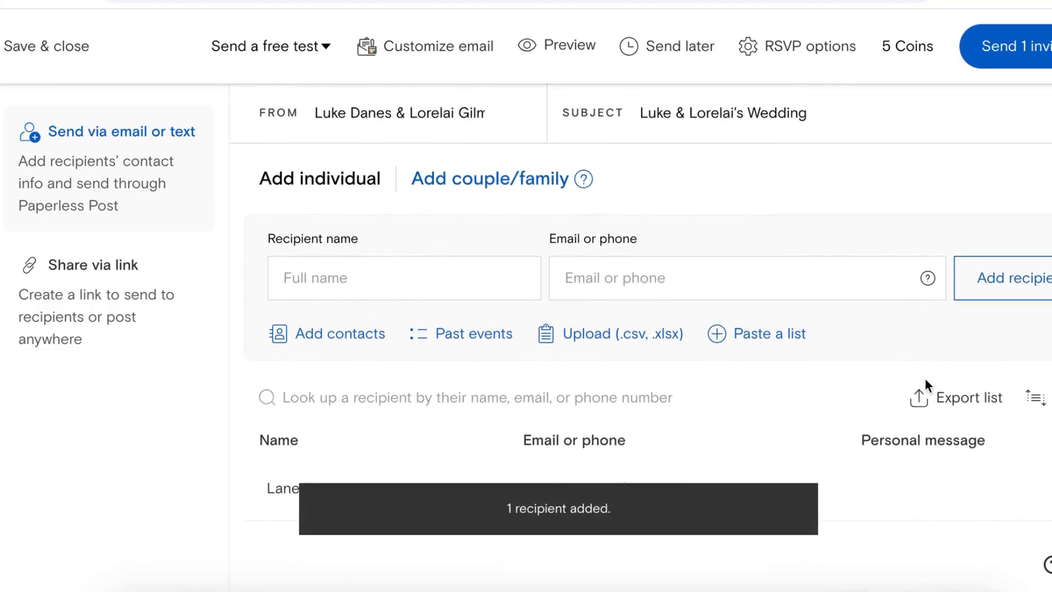
scroll(693, 204, "down", 1)
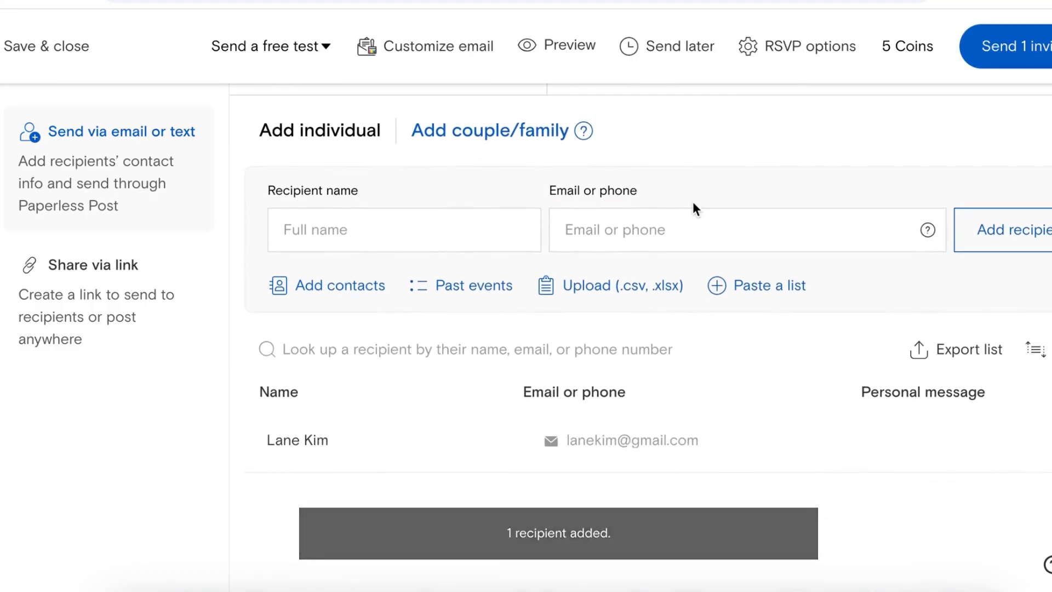
scroll(693, 202, "up", 1)
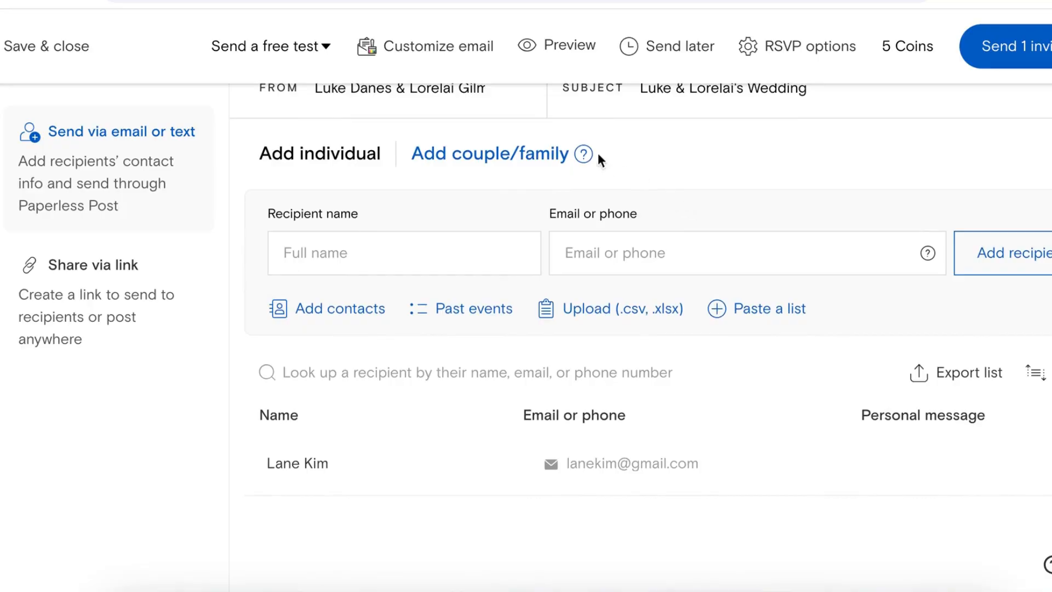
Step: Start a couple group, entering the group name and the first member's name and e-mail
left_click(519, 155)
left_click(541, 228)
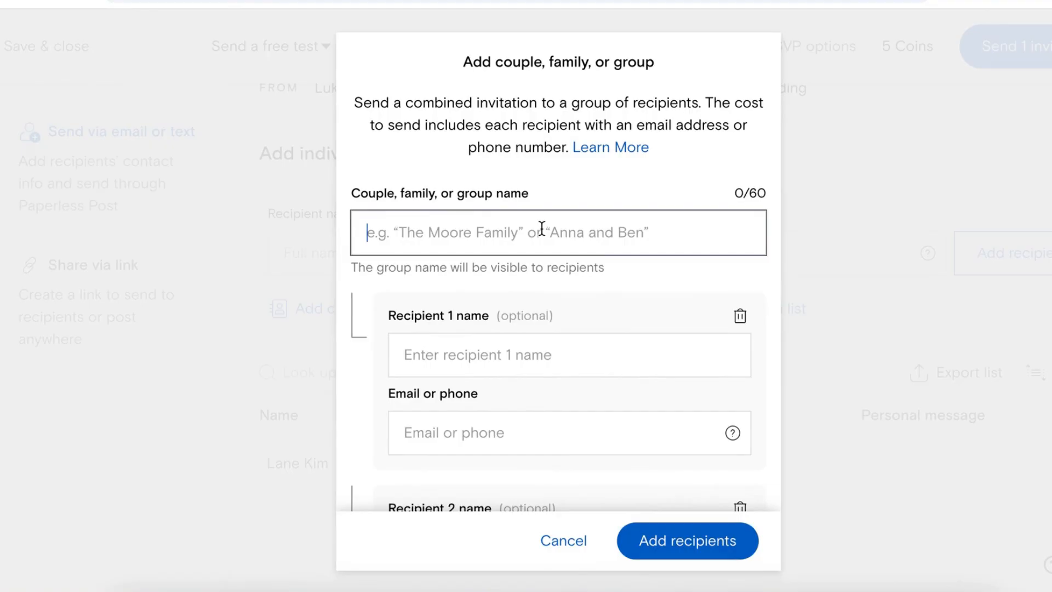
type("Lane & Zac")
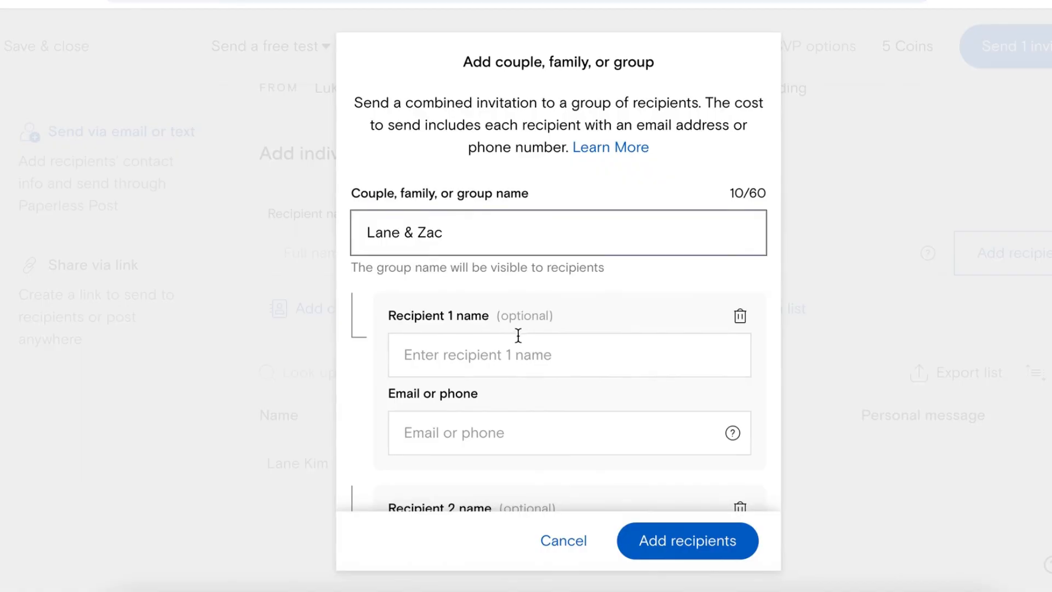
left_click(517, 338)
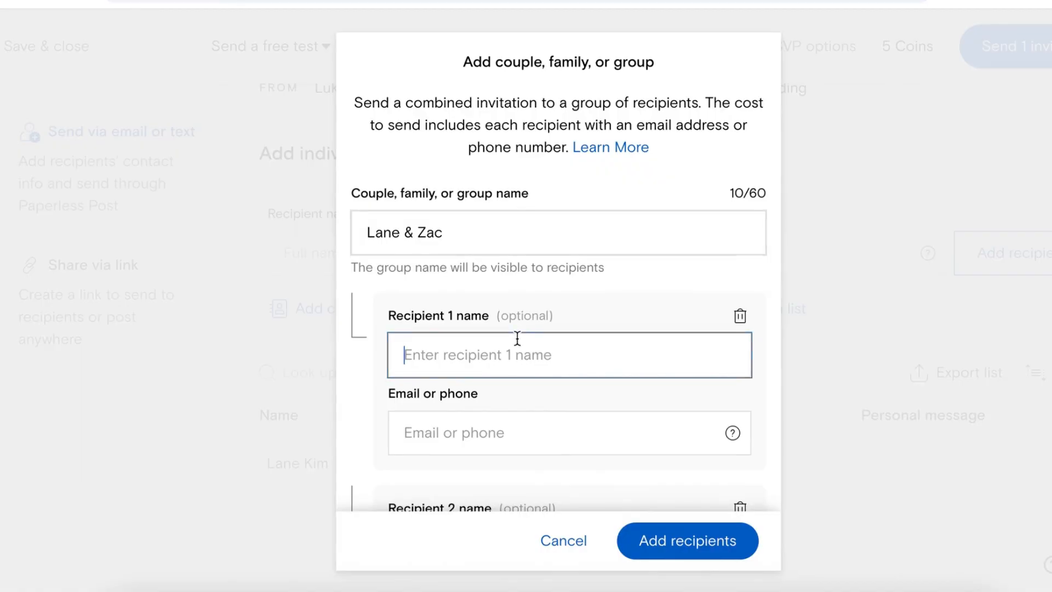
type("Lane Kim")
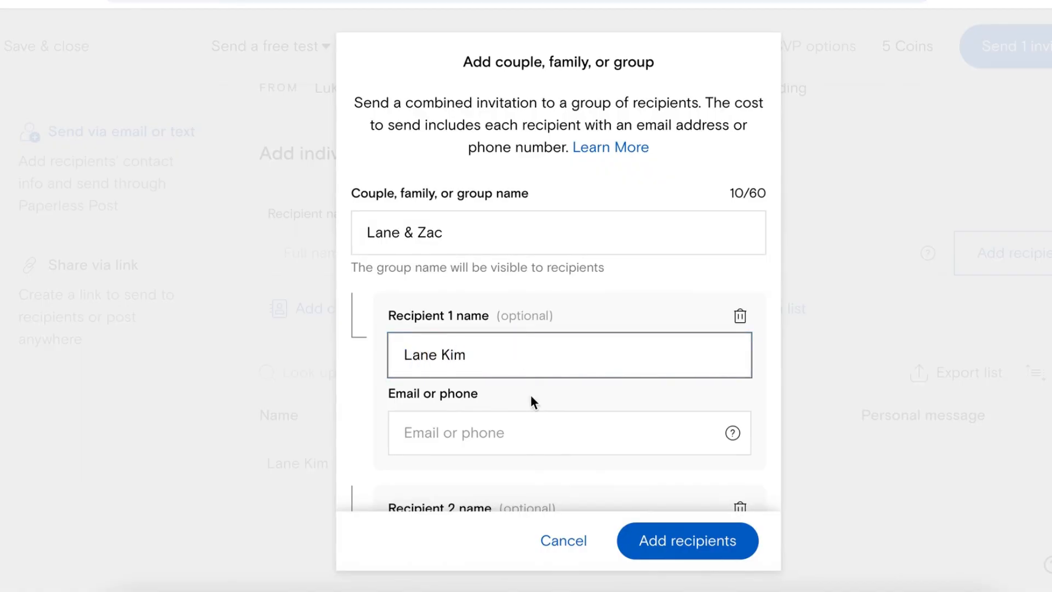
key("Tab")
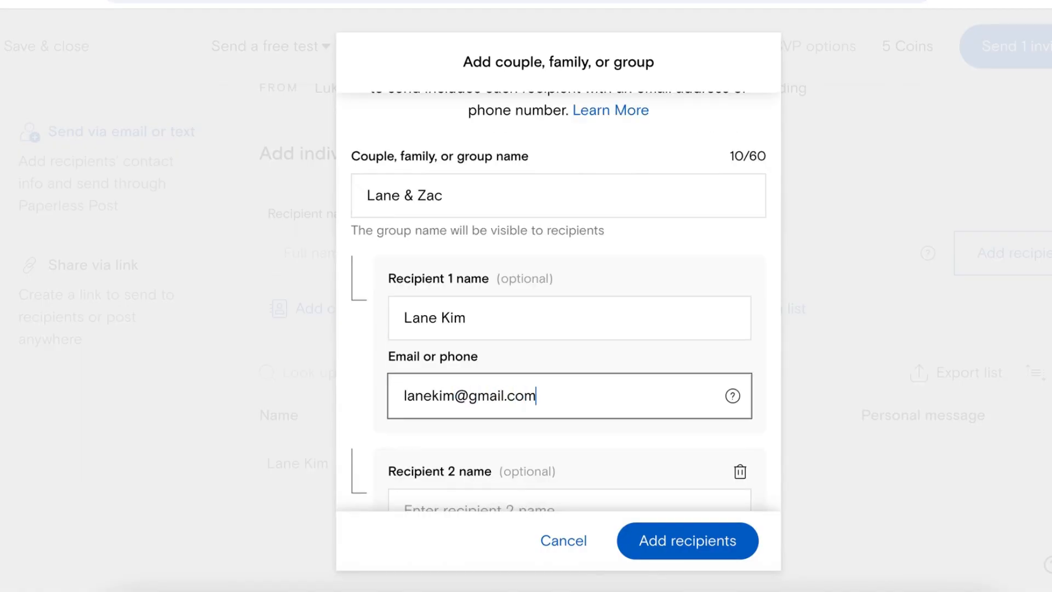
Step: Add the second member, fix the duplicate e-mail, and save the two-recipient group
scroll(515, 392, "down", 3)
left_click(507, 367)
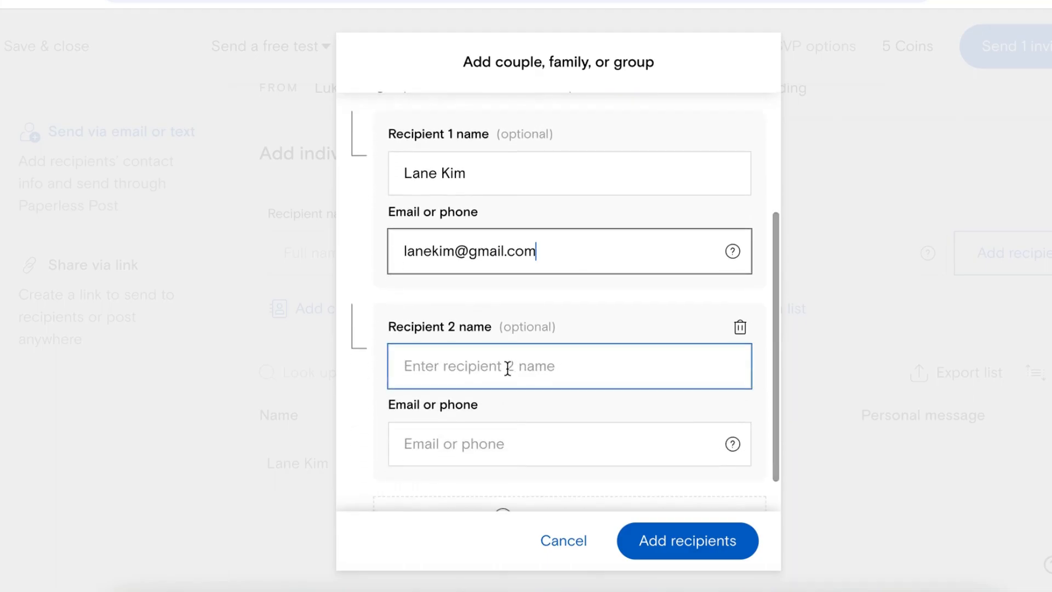
type("Zac")
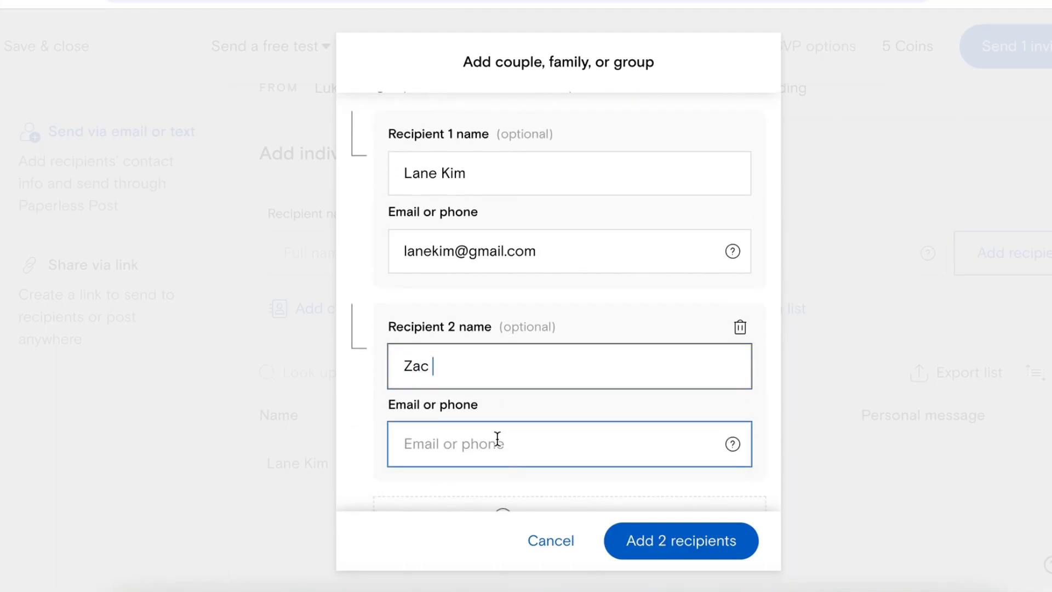
scroll(497, 436, "down", 1)
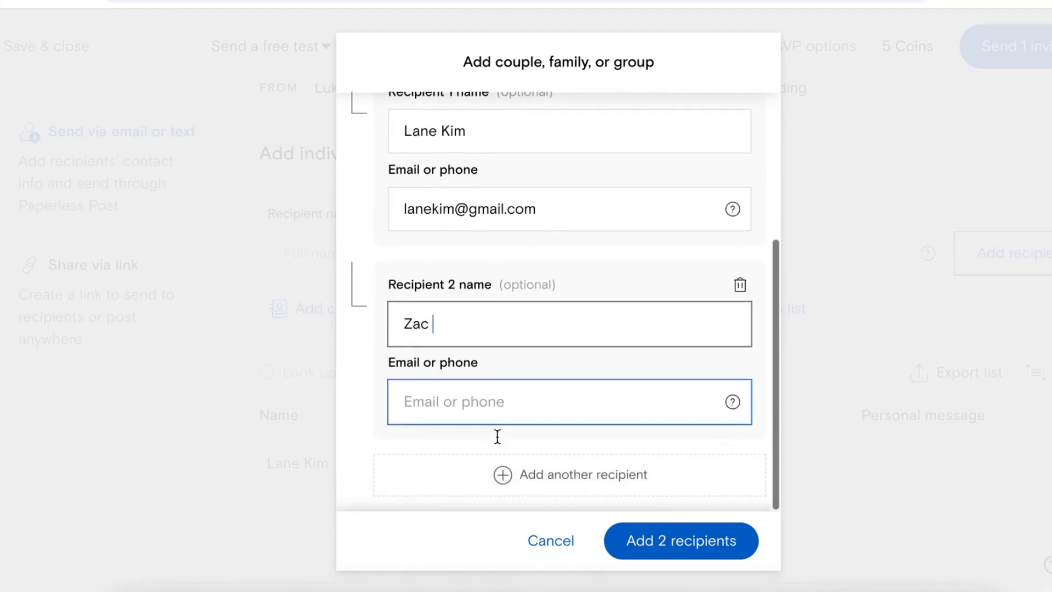
left_click(669, 544)
scroll(678, 363, "down", 5)
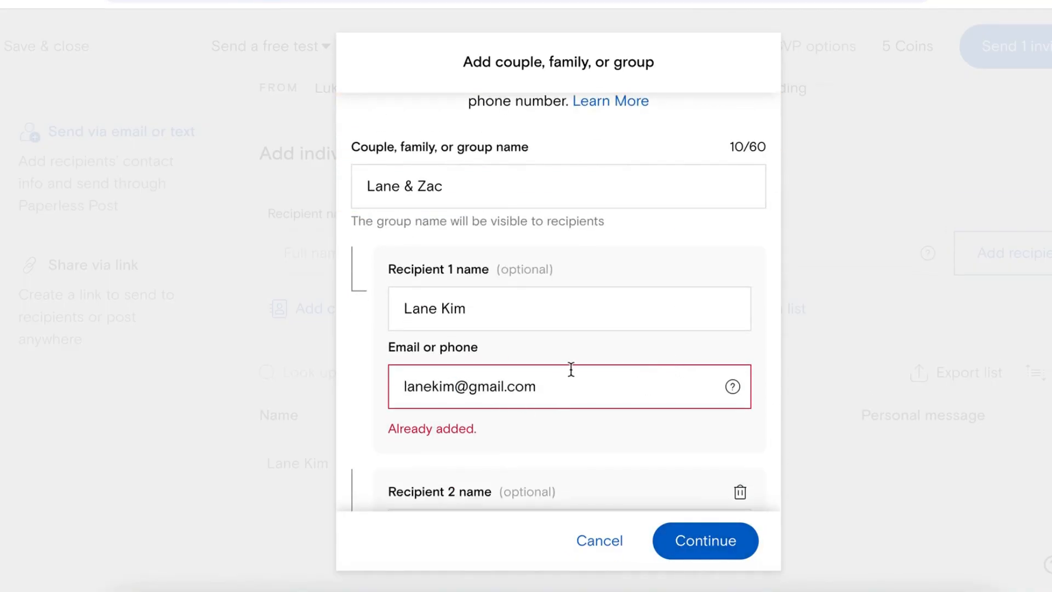
type("1")
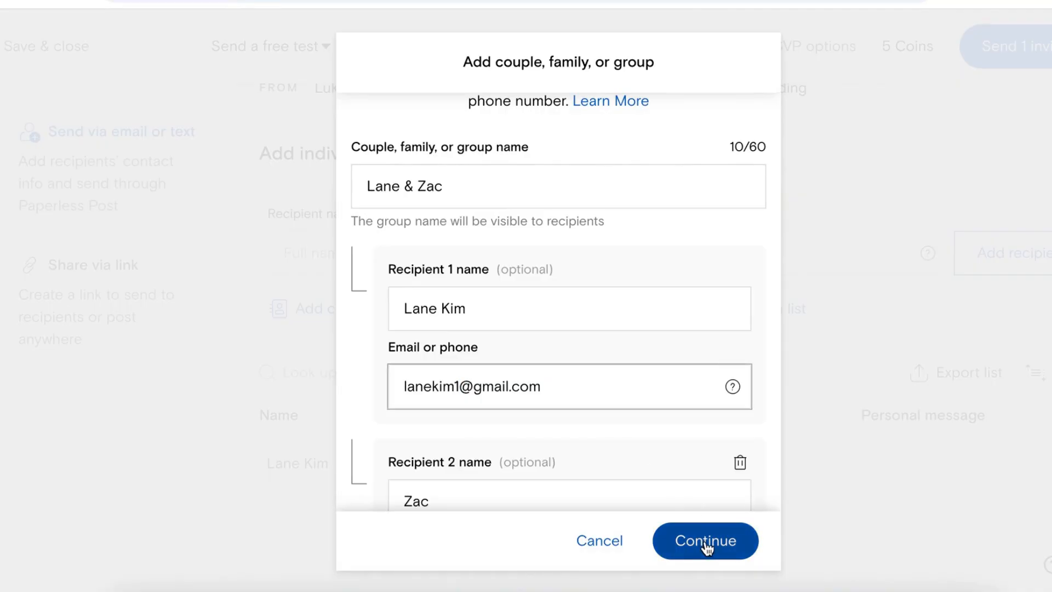
left_click(707, 547)
left_click(701, 543)
scroll(757, 422, "down", 1)
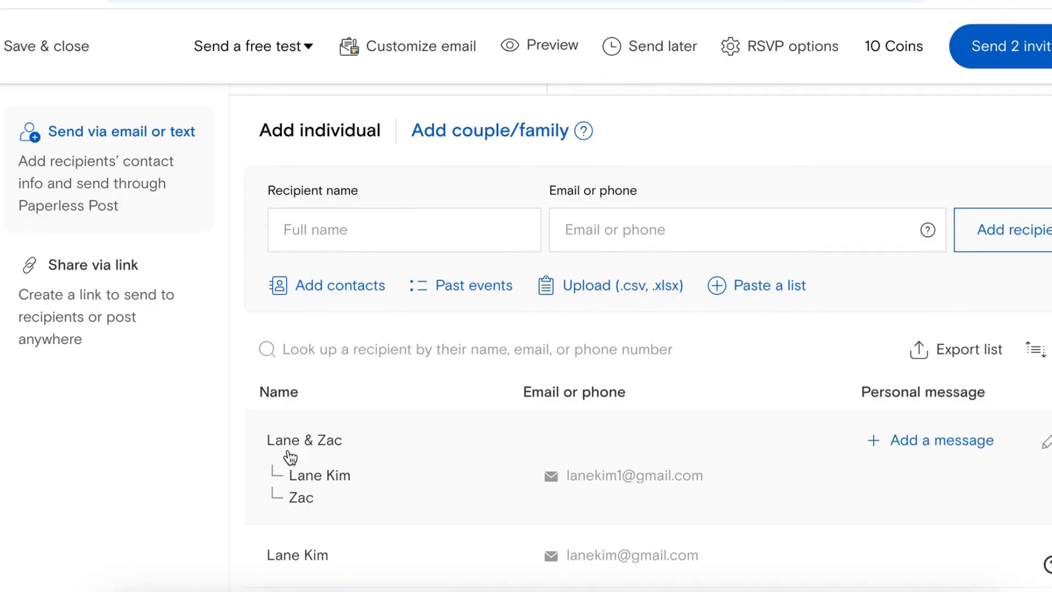
scroll(782, 186, "up", 1)
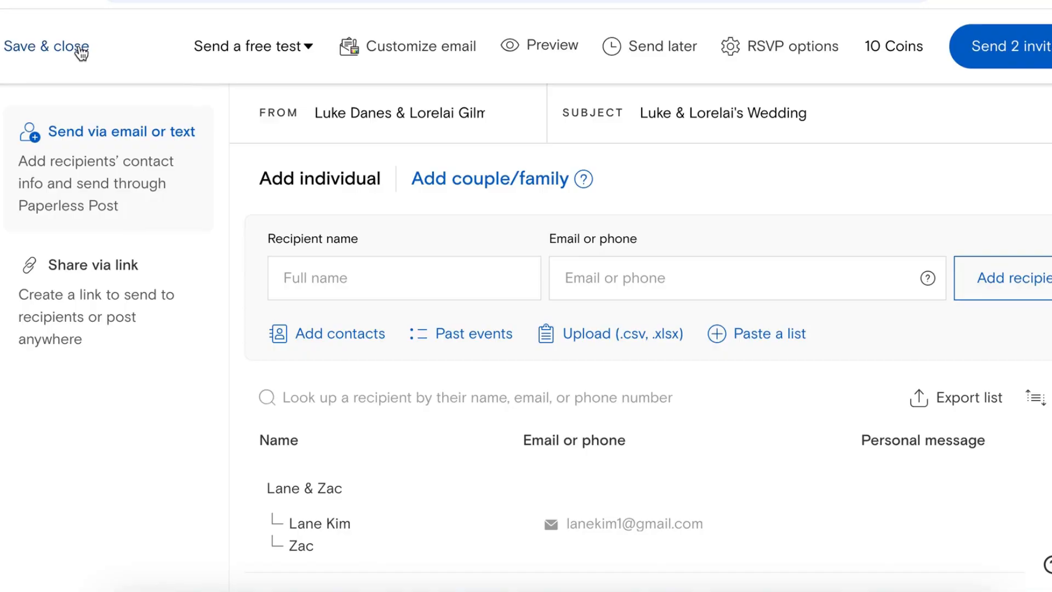
left_click(308, 55)
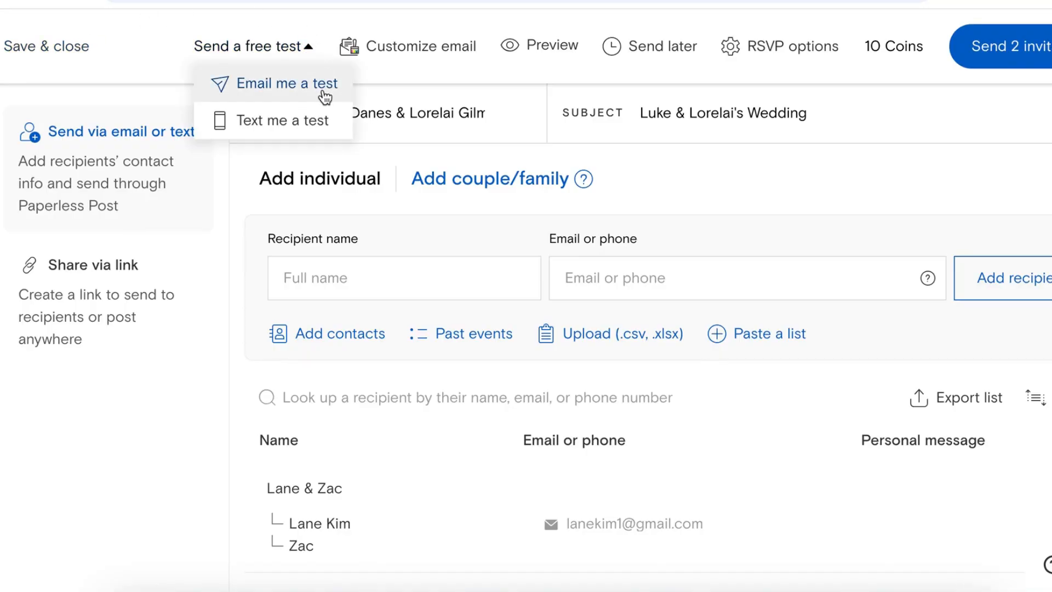
left_click(558, 52)
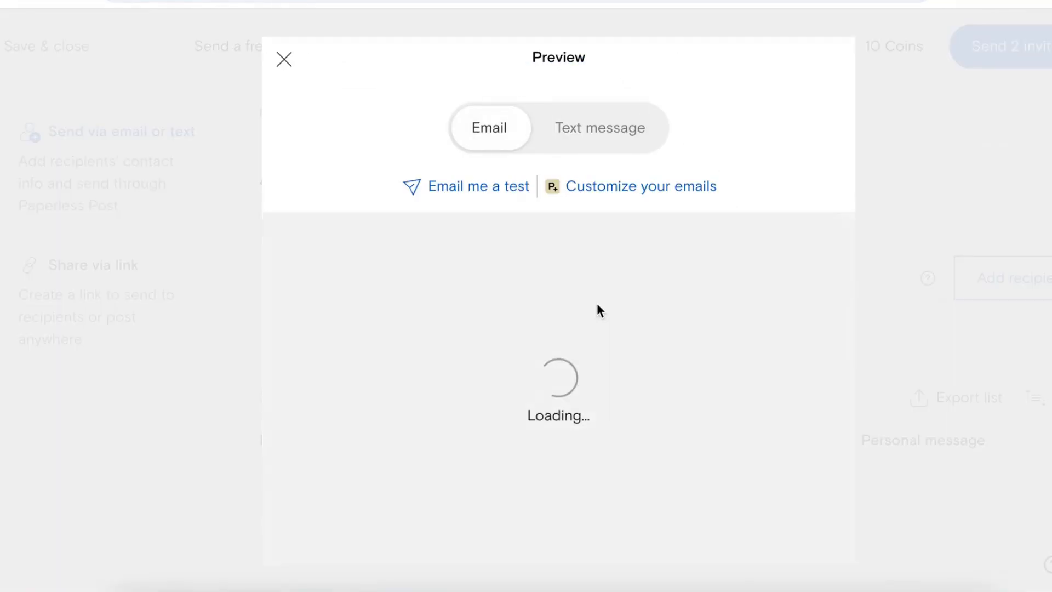
scroll(592, 326, "down", 3)
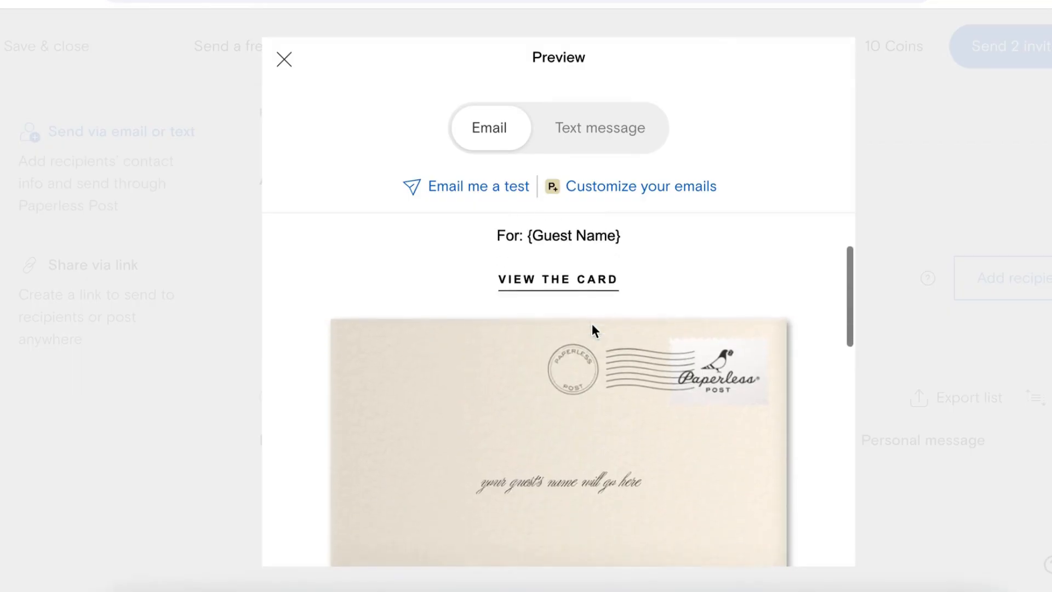
scroll(583, 237, "up", 1)
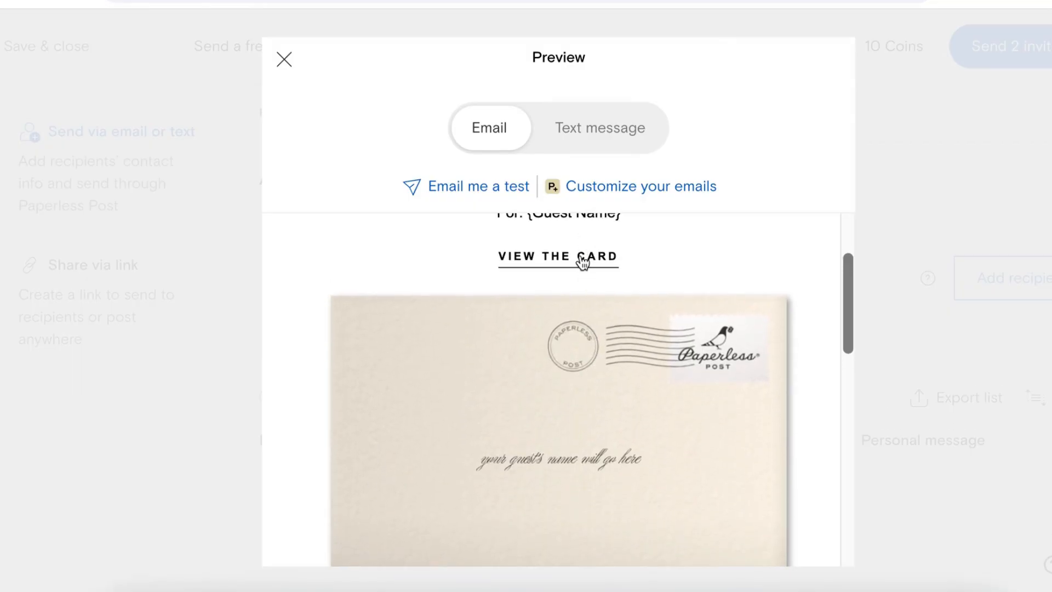
left_click(582, 257)
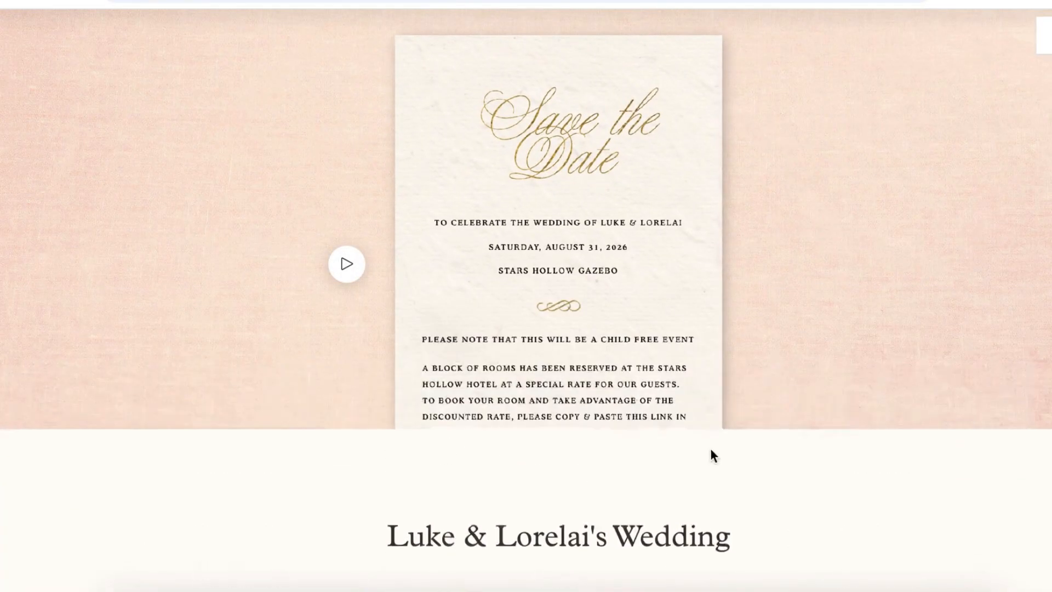
scroll(711, 449, "down", 5)
scroll(712, 449, "down", 3)
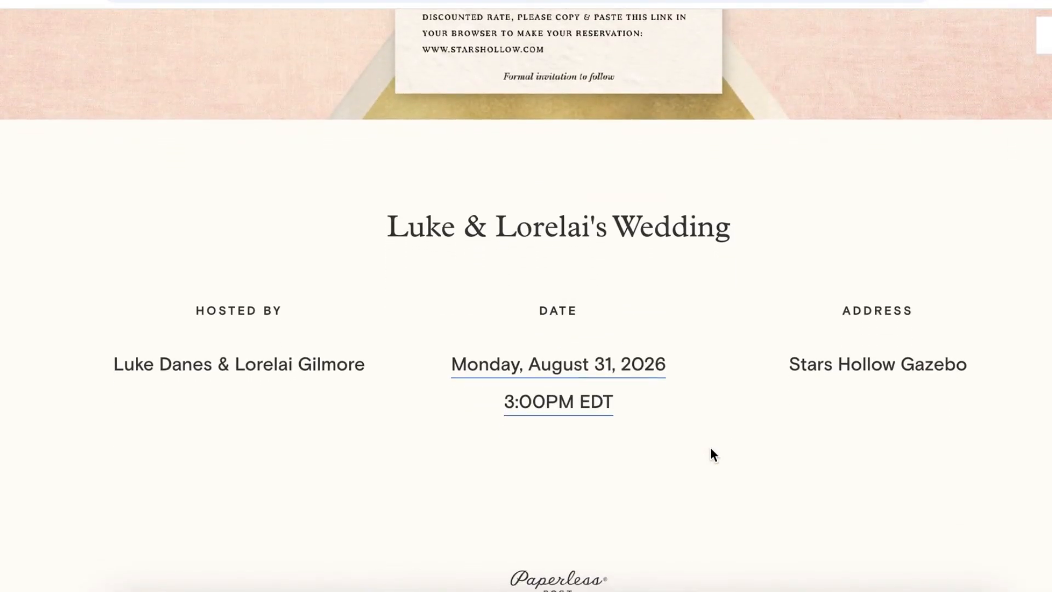
scroll(711, 447, "up", 10)
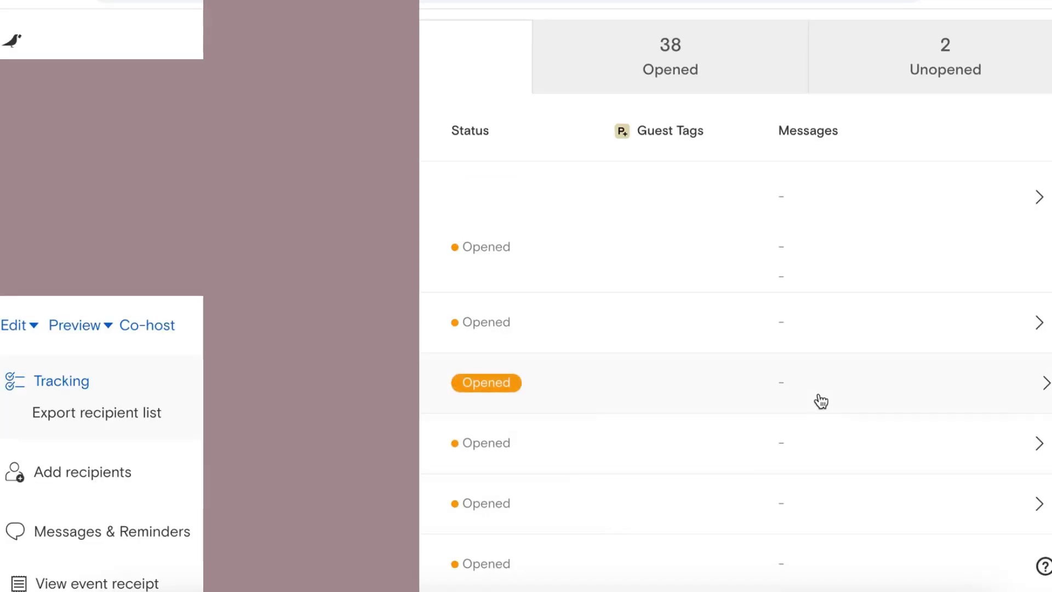
Step: Filter the tracking list by Opened, then Unopened, then back to all guests
scroll(820, 399, "down", 2)
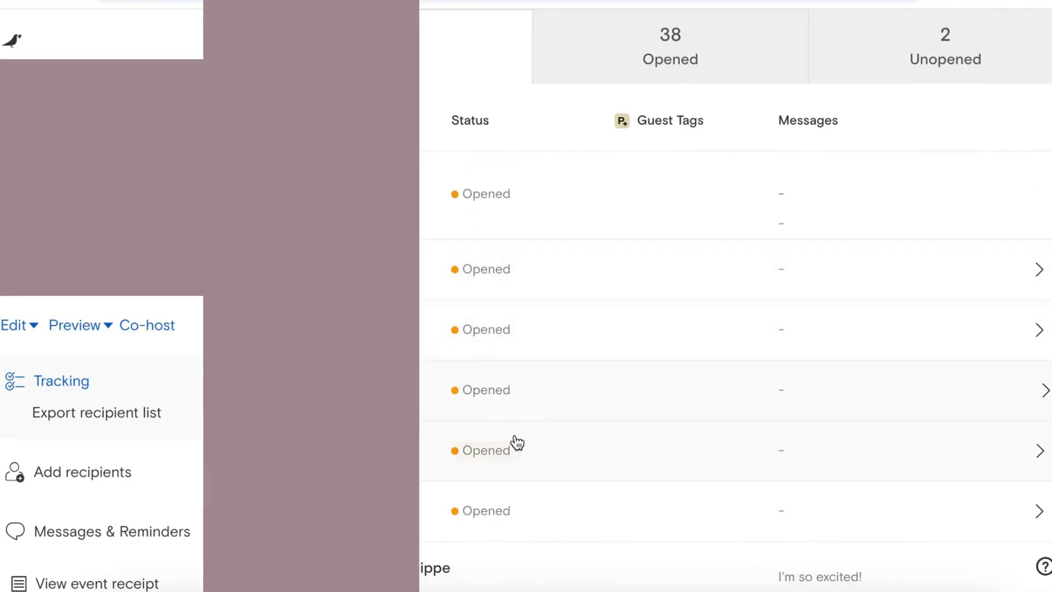
scroll(508, 504, "down", 2)
scroll(508, 504, "up", 5)
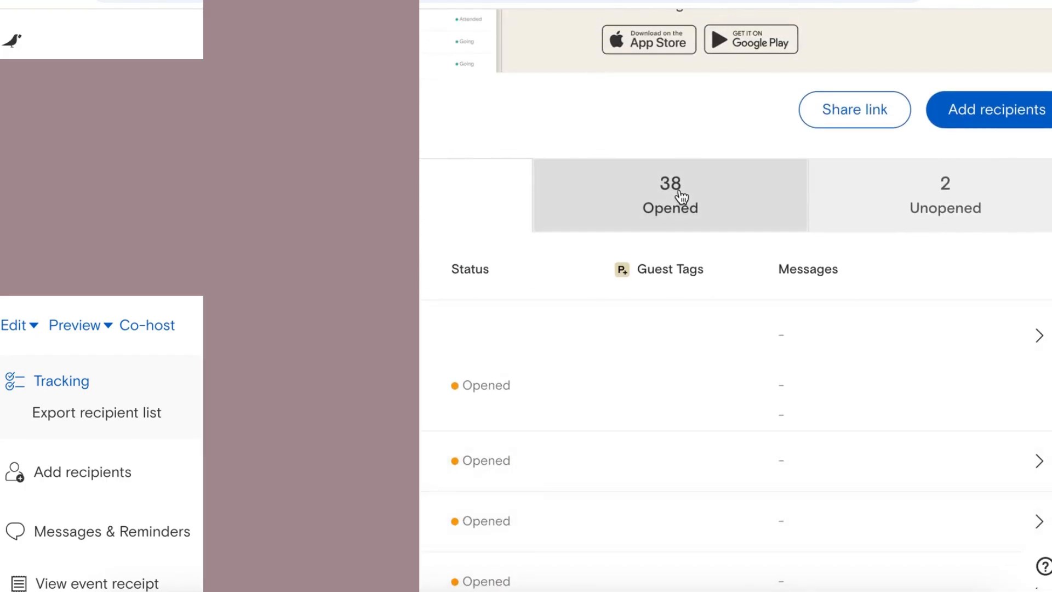
left_click(680, 196)
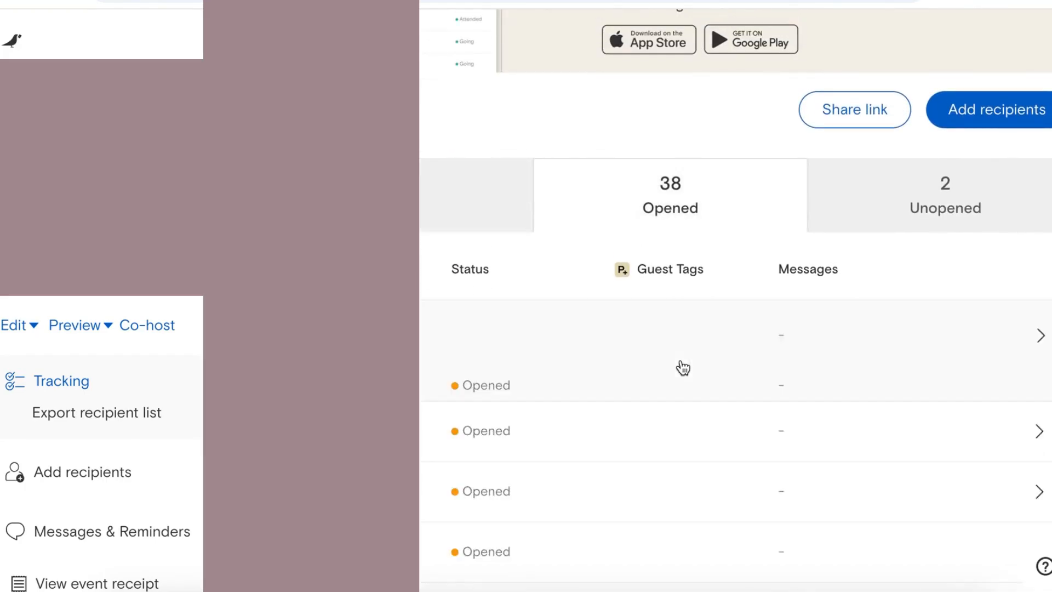
scroll(681, 359, "down", 1)
scroll(682, 367, "down", 1)
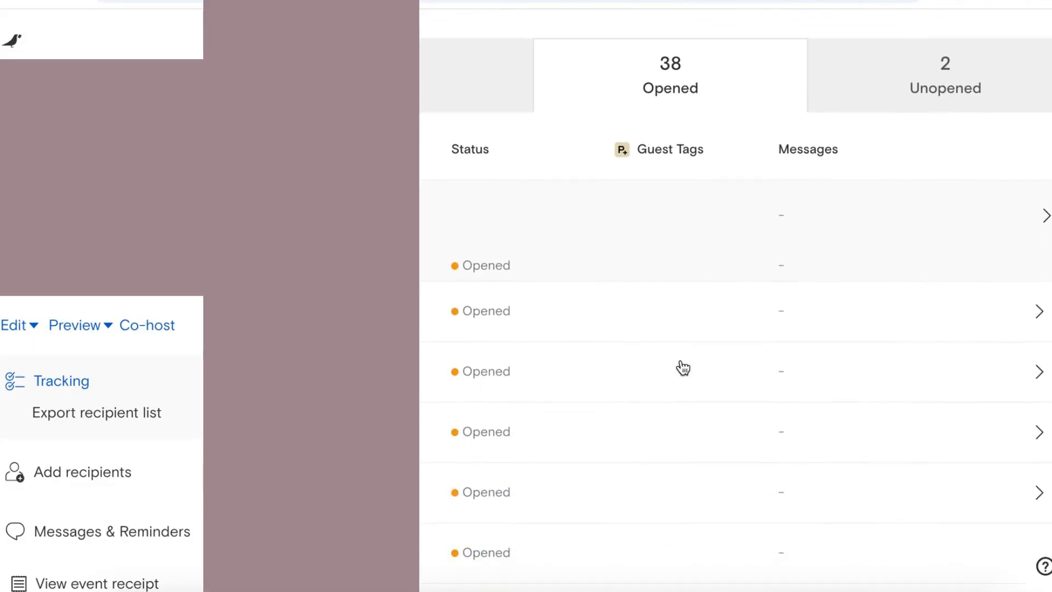
left_click(931, 68)
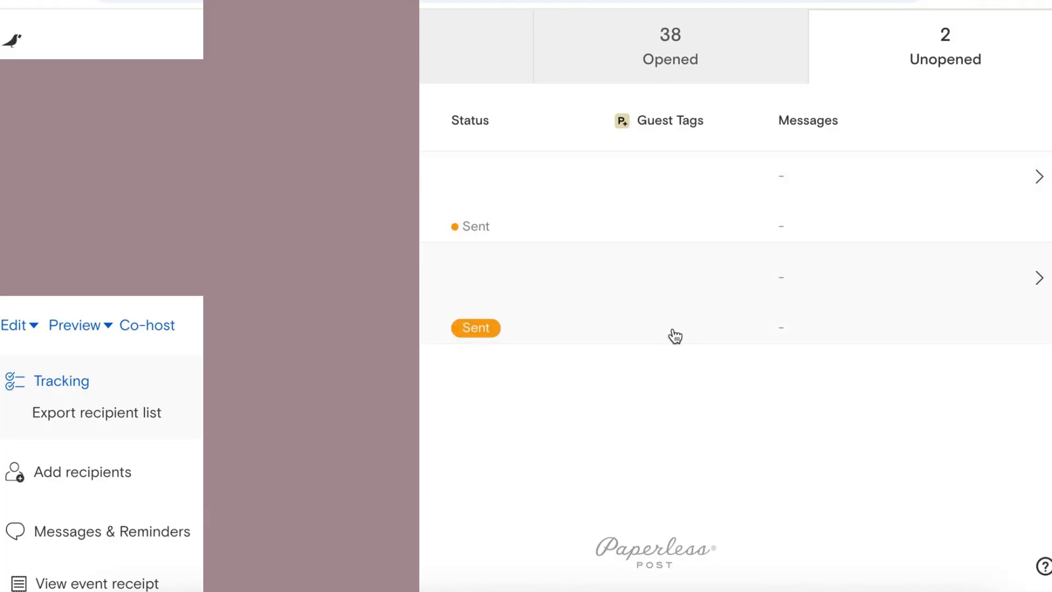
scroll(671, 336, "up", 2)
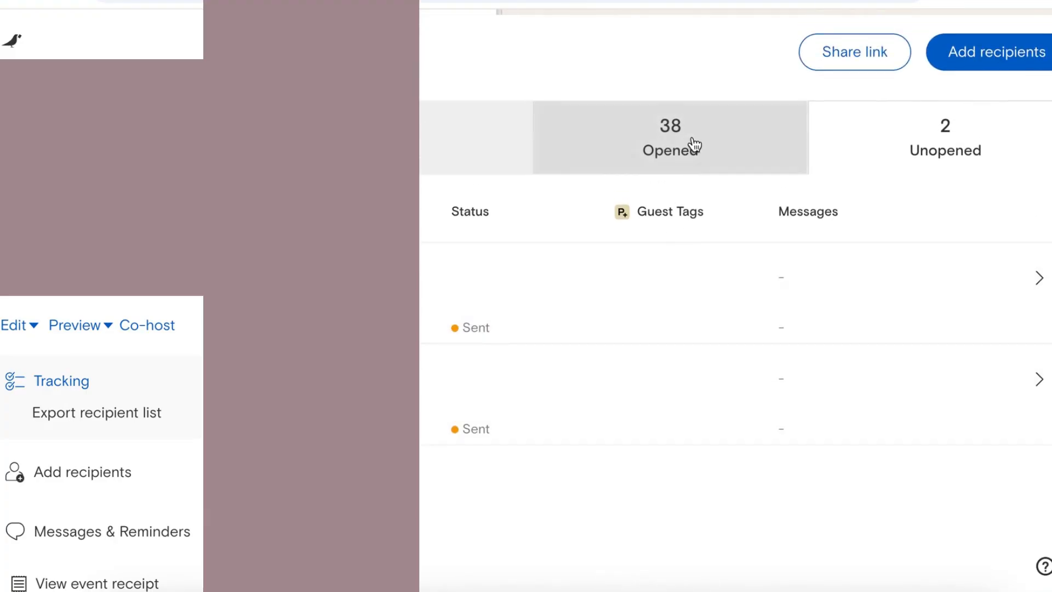
left_click(453, 158)
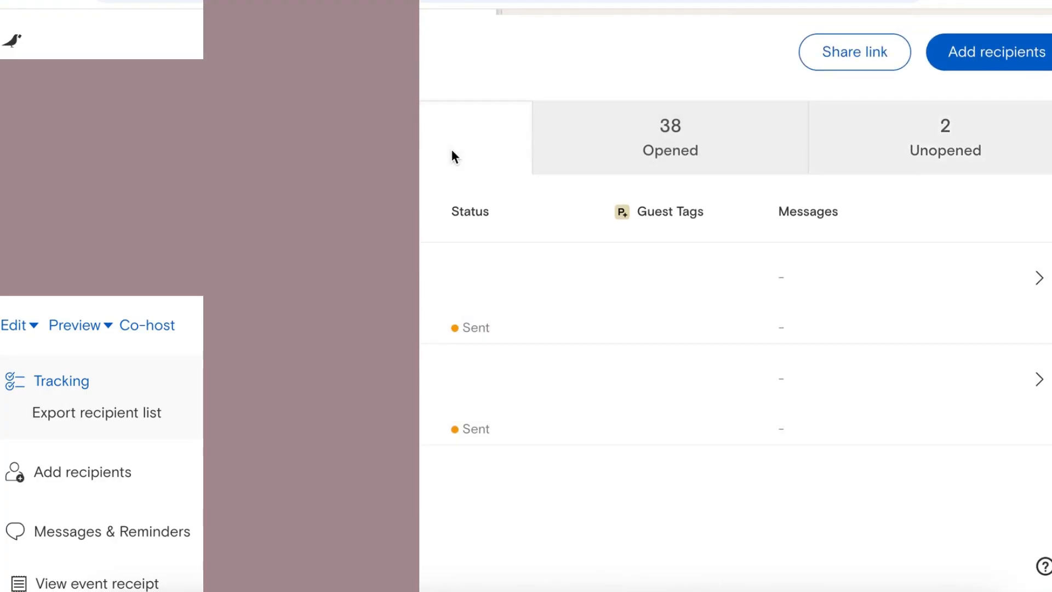
scroll(607, 393, "down", 1)
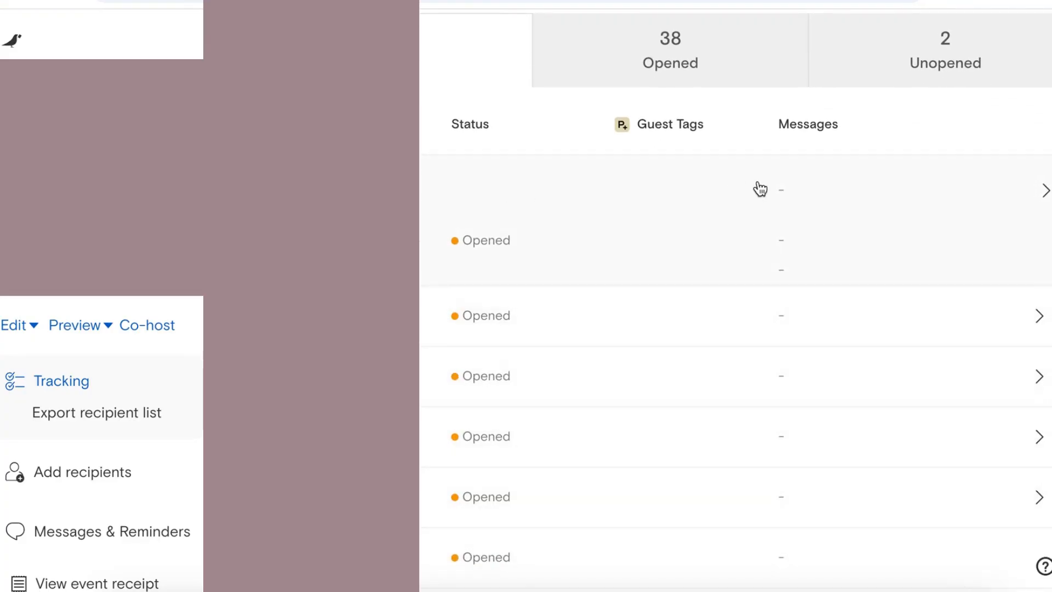
Step: Open the top guest's history and begin adding another member to that group
left_click(781, 199)
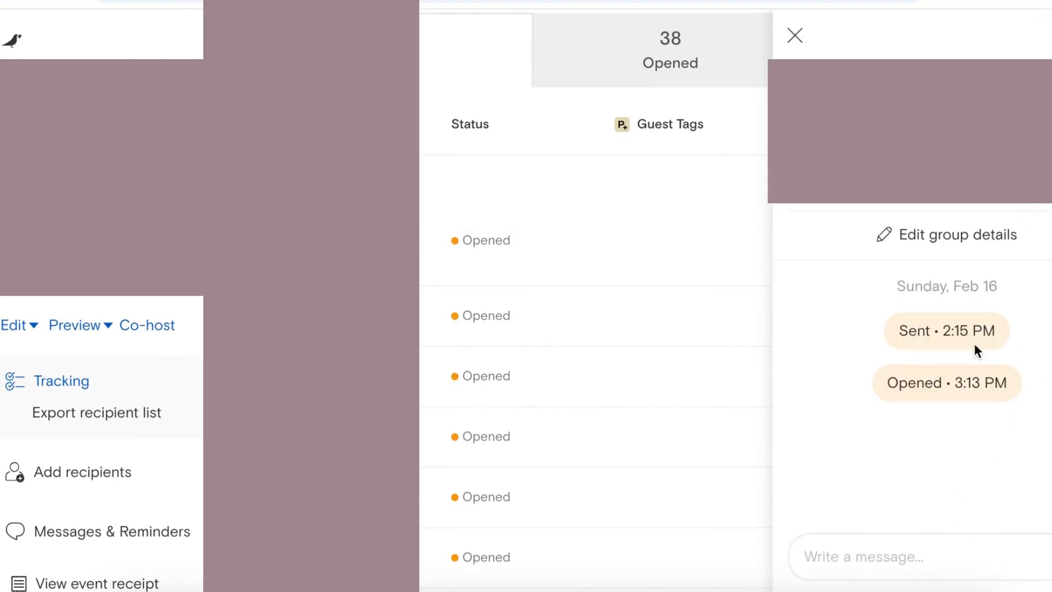
left_click(978, 239)
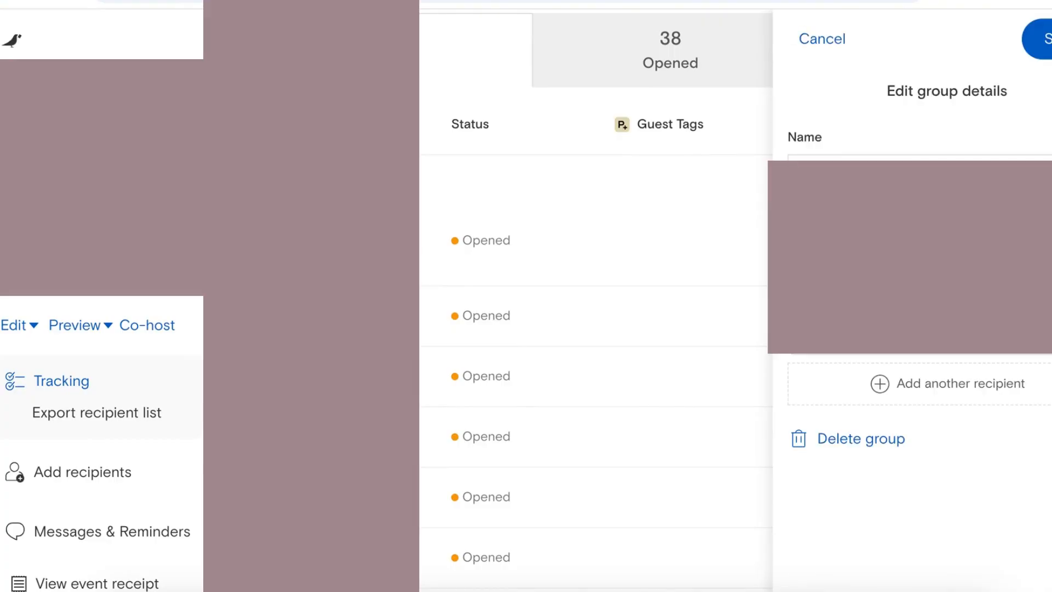
left_click(982, 395)
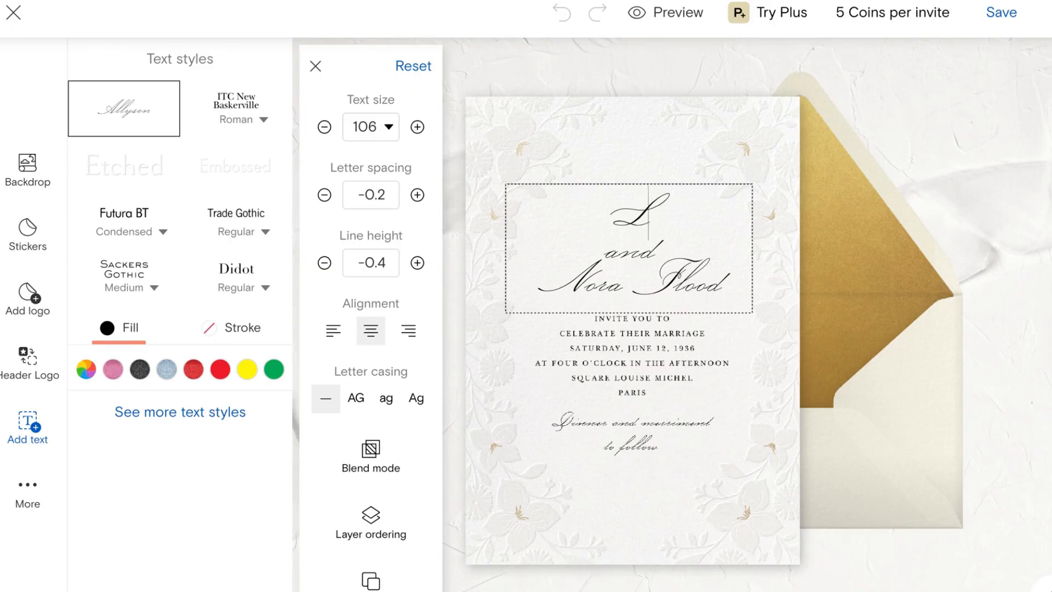
Step: Replace the sample names on the card with the couple's full names
type("uke")
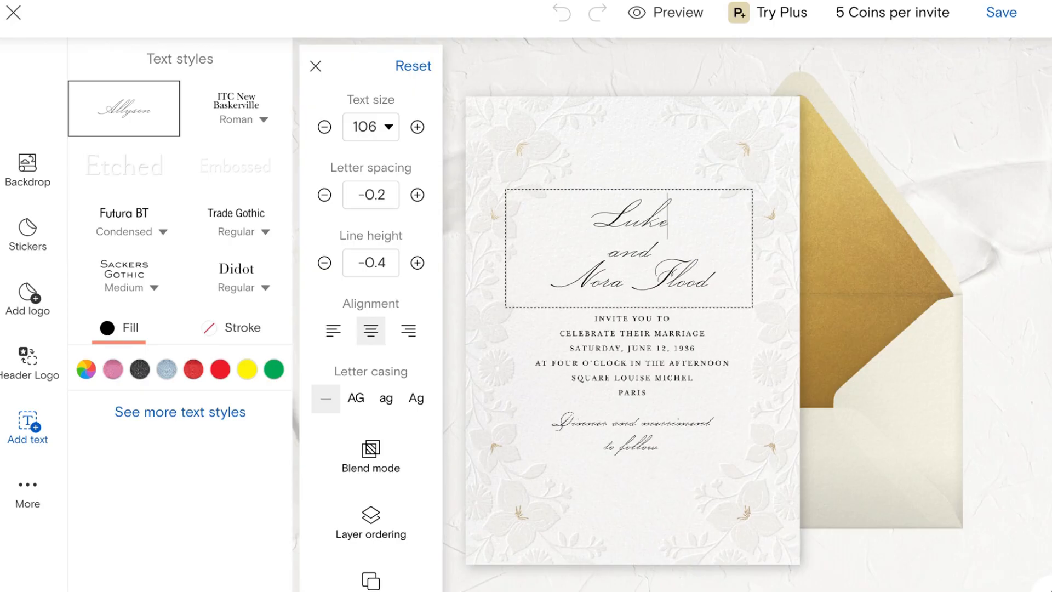
type(" Danes")
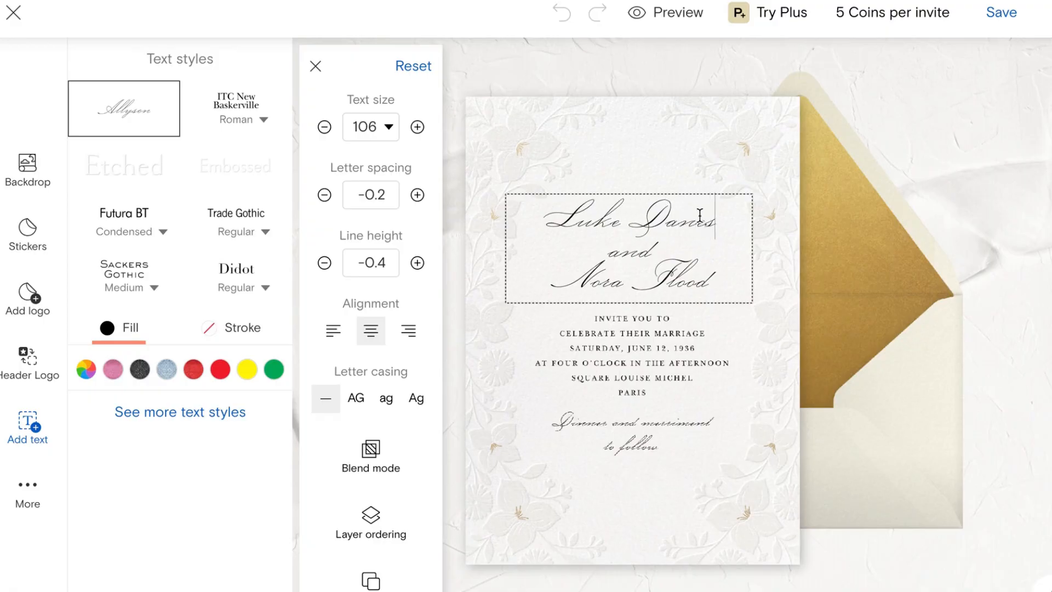
double_click(694, 281)
left_click(720, 282)
key("BackSpace")
key("BackSpace")
key("BackSpace")
key("BackSpace")
key("BackSpace")
key("BackSpace")
key("BackSpace")
key("BackSpace")
key("BackSpace")
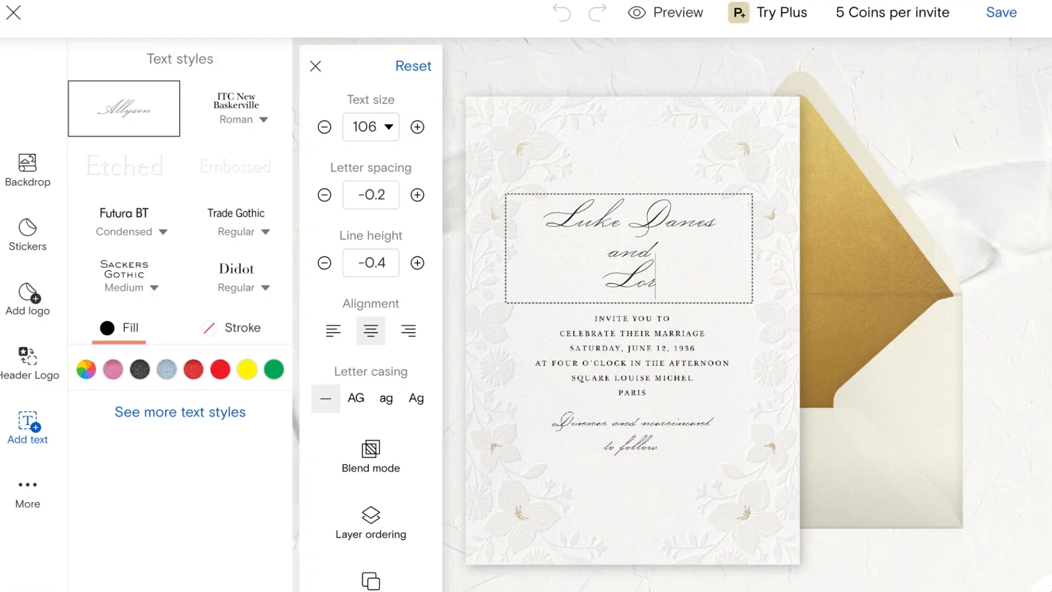
type("Gilmore")
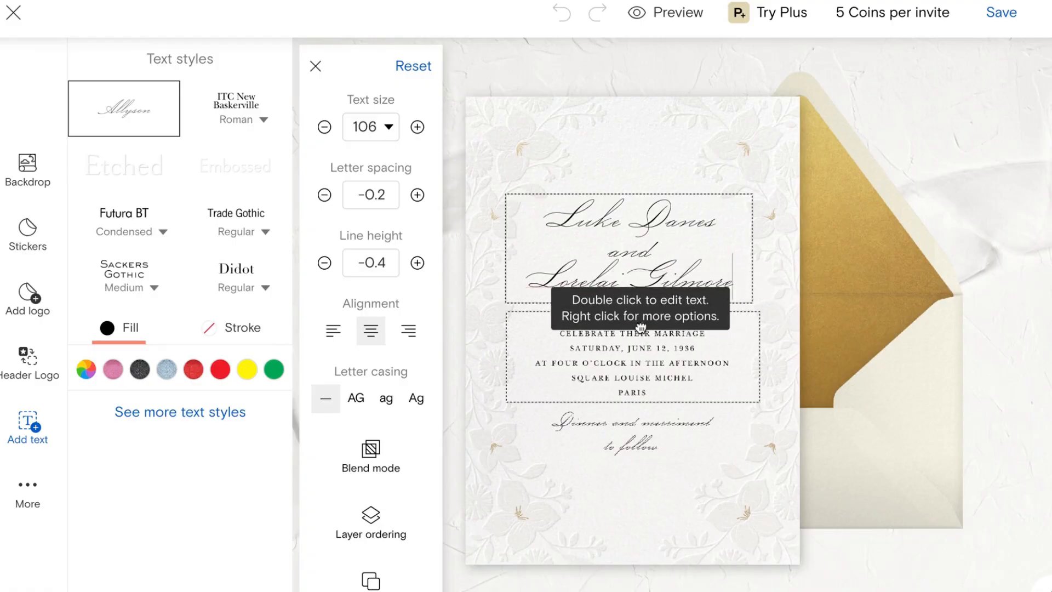
Step: Reword the invite line to 'INVITE YOU TO CELEBRATE THEIR WEDDING' and select the RSVP line
double_click(650, 392)
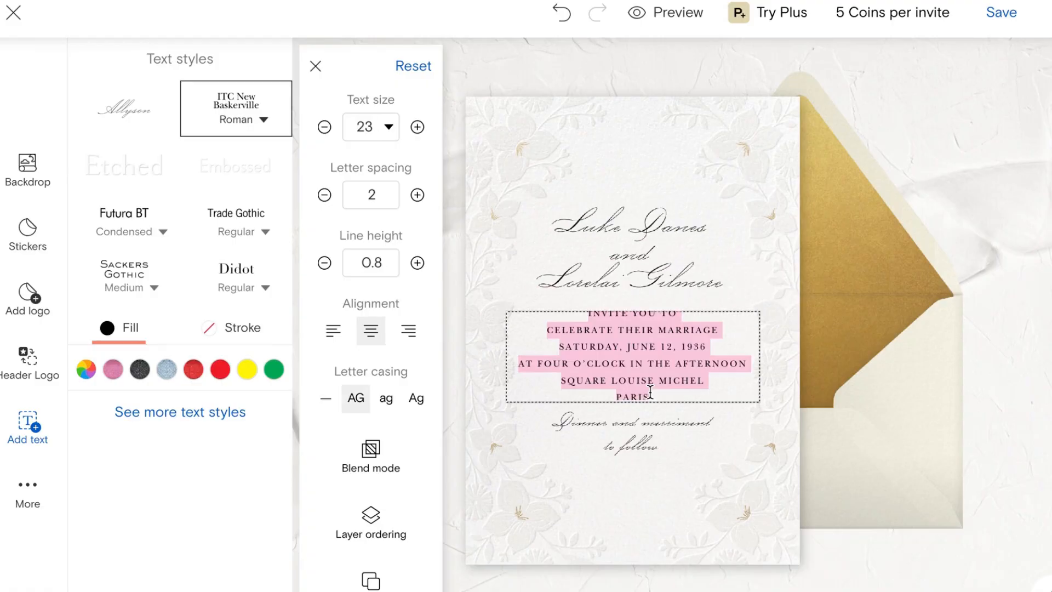
type("INVITE YOU")
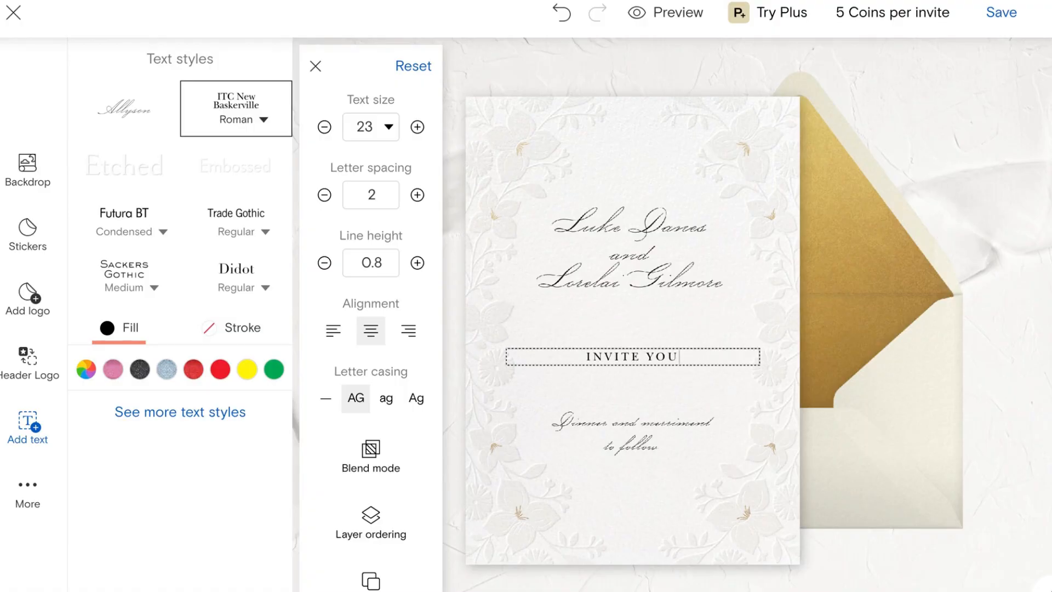
type(" TO ELEBRATE ")
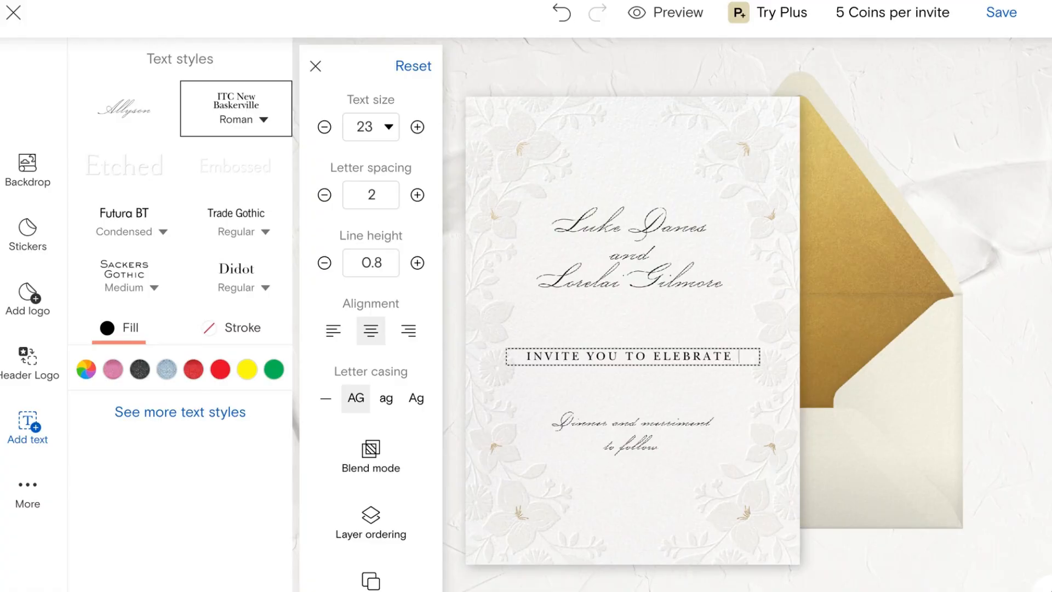
type("THEIR WEDDING")
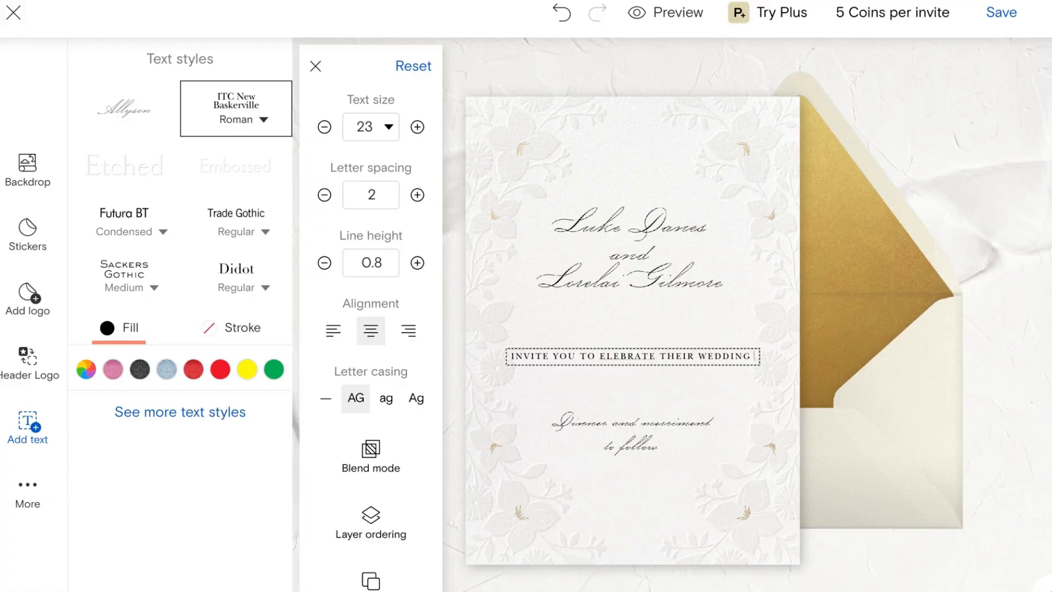
key("BackSpace")
key("BackSpace")
key("BackSpace")
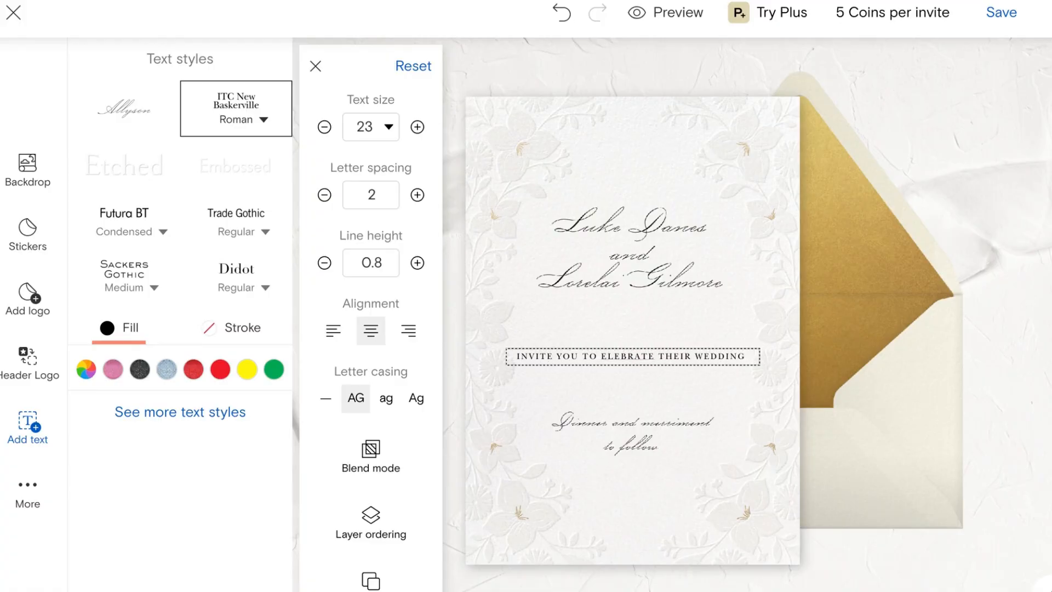
left_click(603, 357)
type("C")
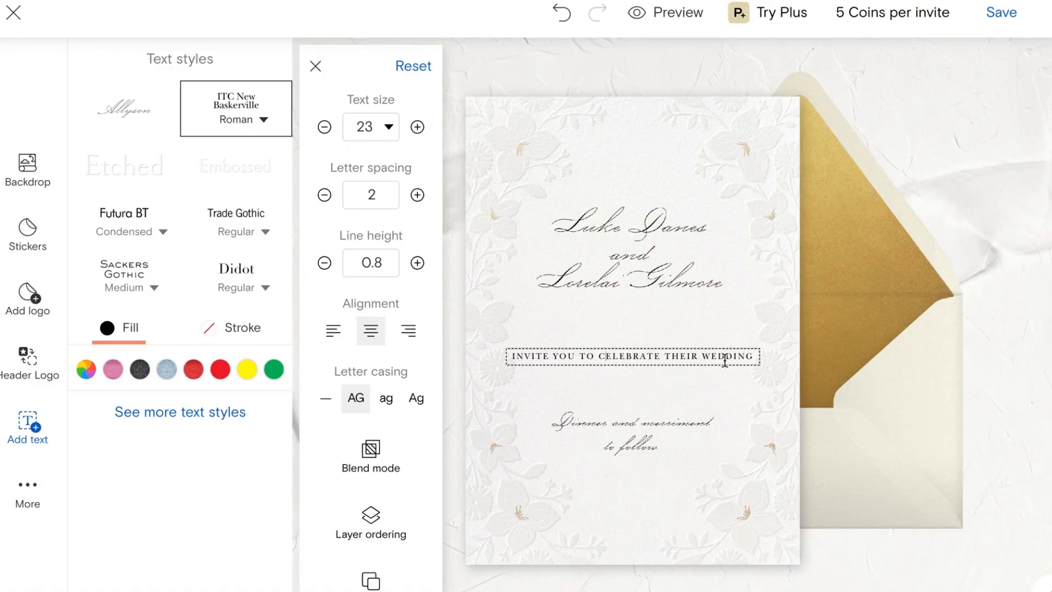
left_click(762, 361)
double_click(747, 355)
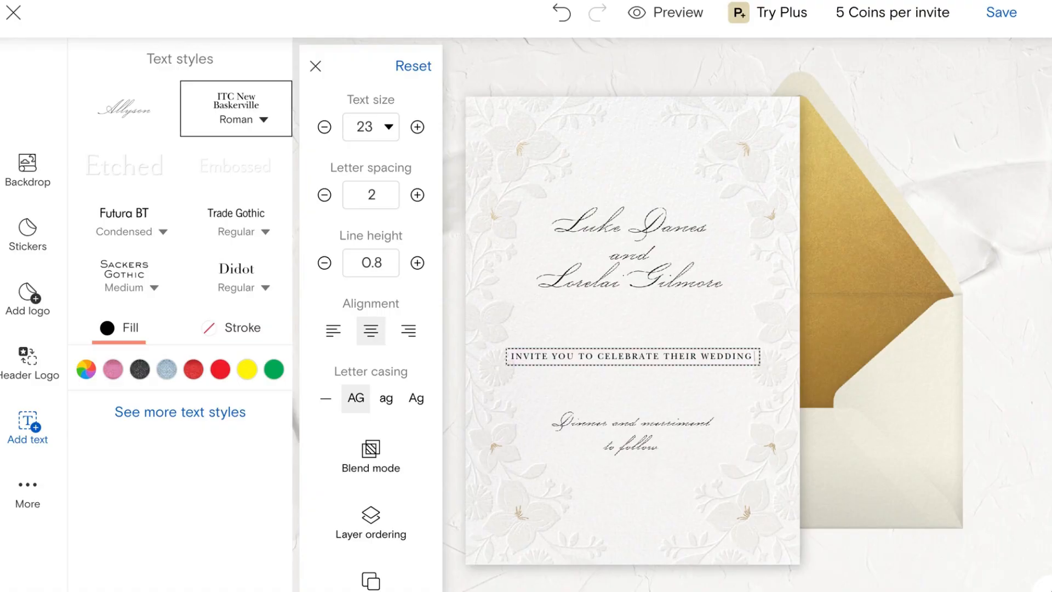
key("Return")
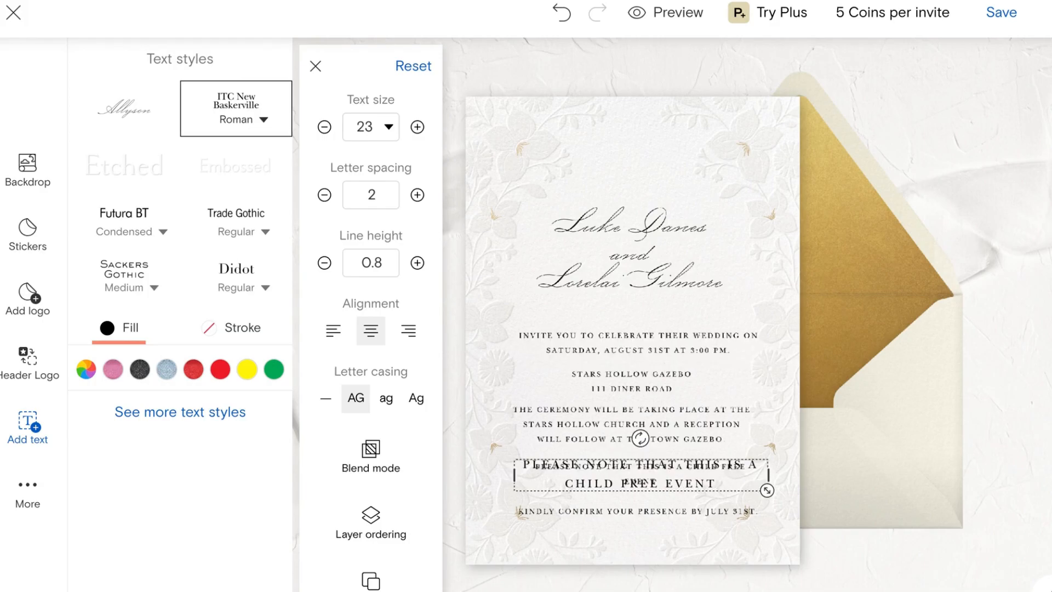
left_click(704, 516)
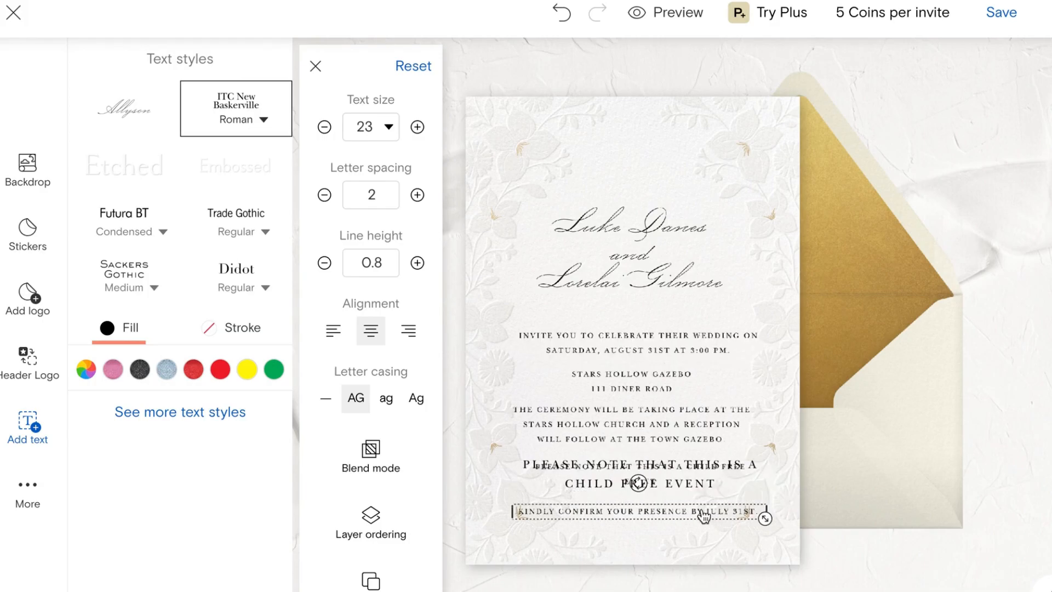
left_click(754, 513)
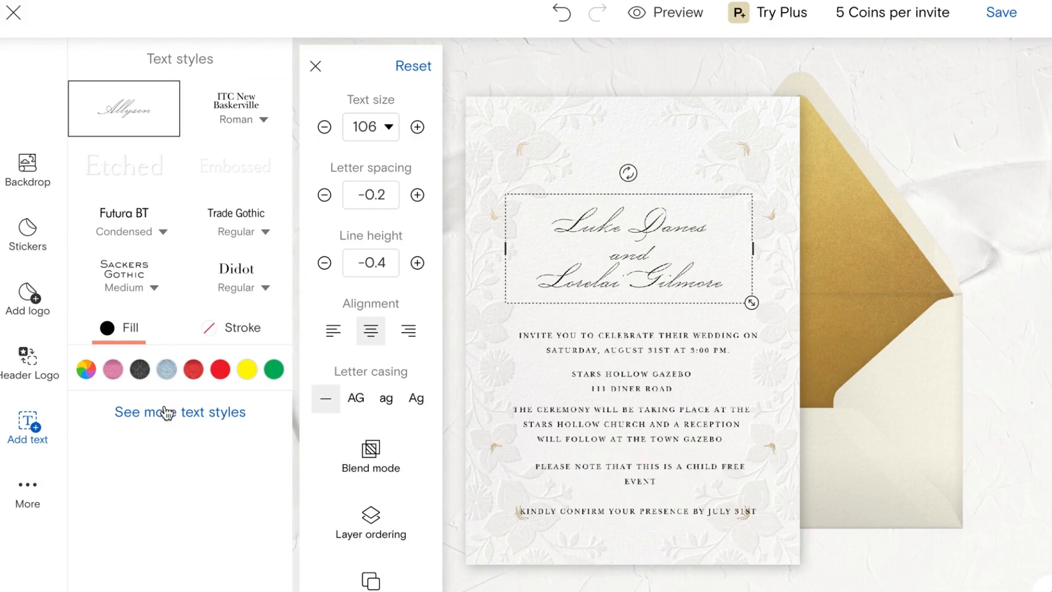
Step: Apply a script font from the Display category to the couple's names
left_click(163, 409)
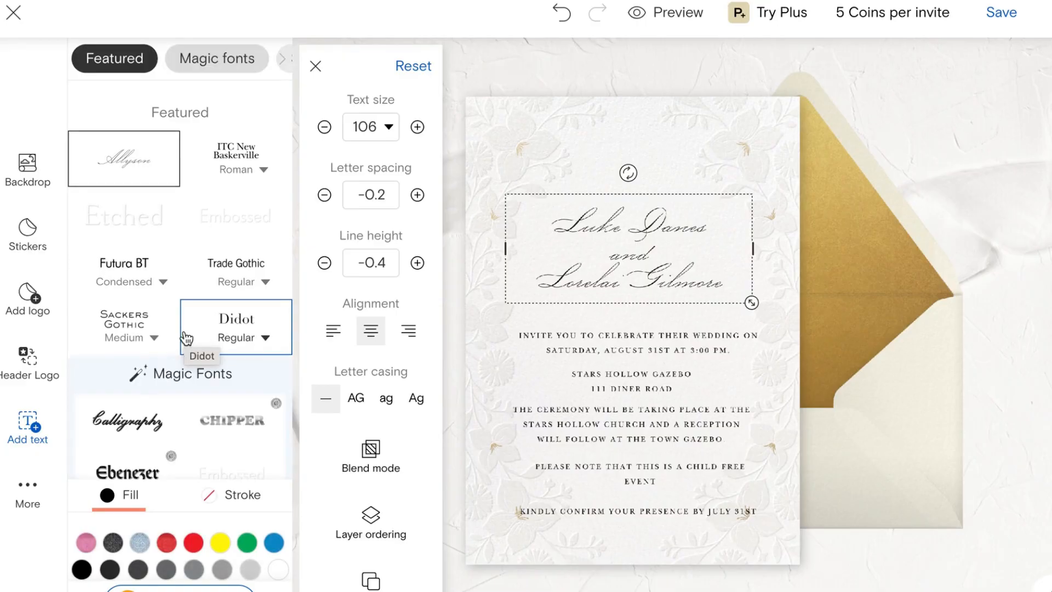
scroll(266, 61, "right", 5)
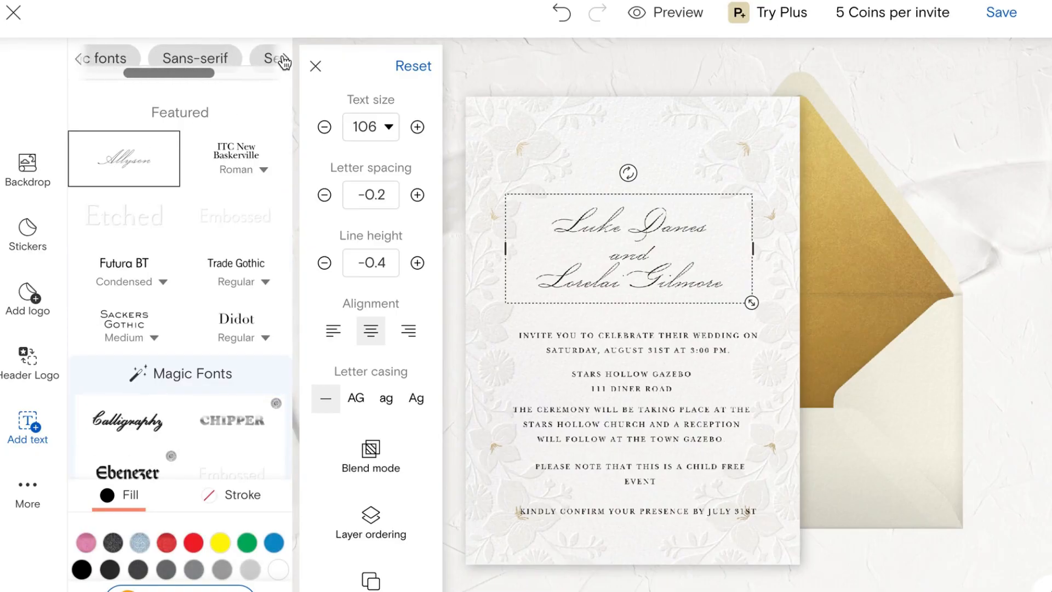
left_click(267, 62)
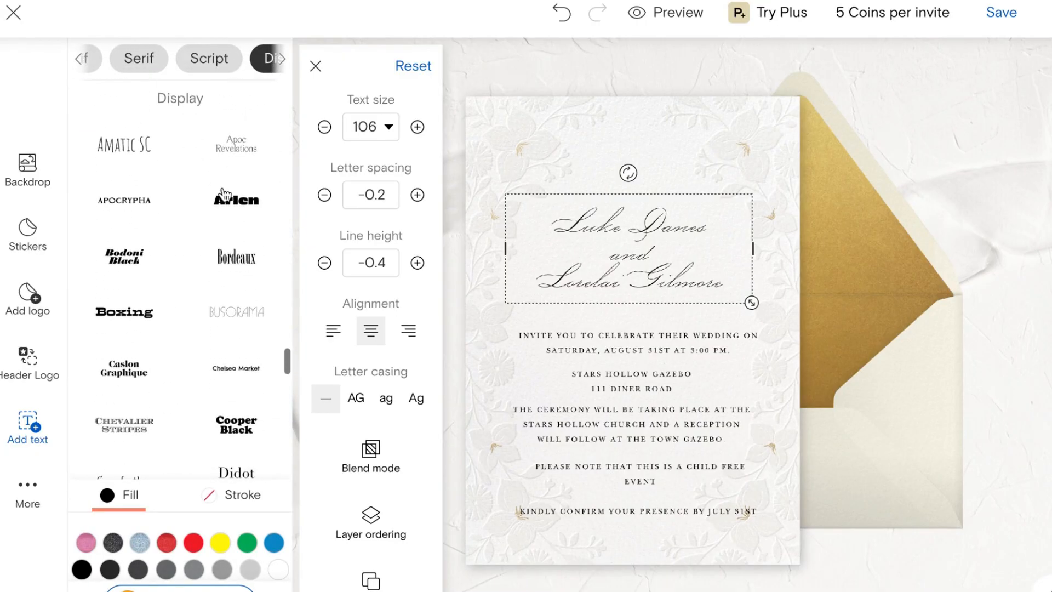
scroll(208, 380, "down", 5)
scroll(207, 379, "down", 3)
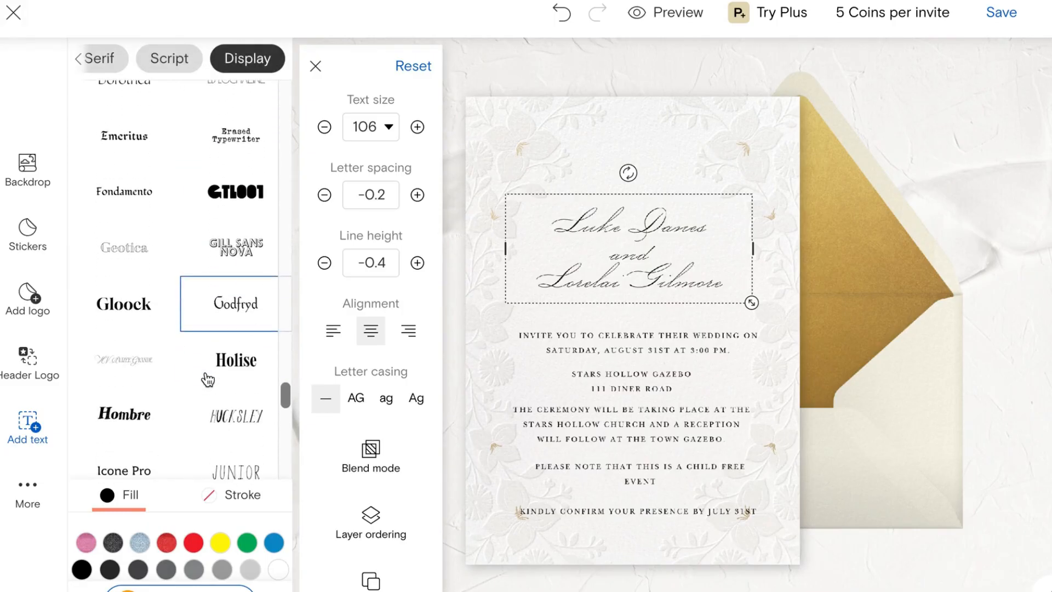
left_click(140, 367)
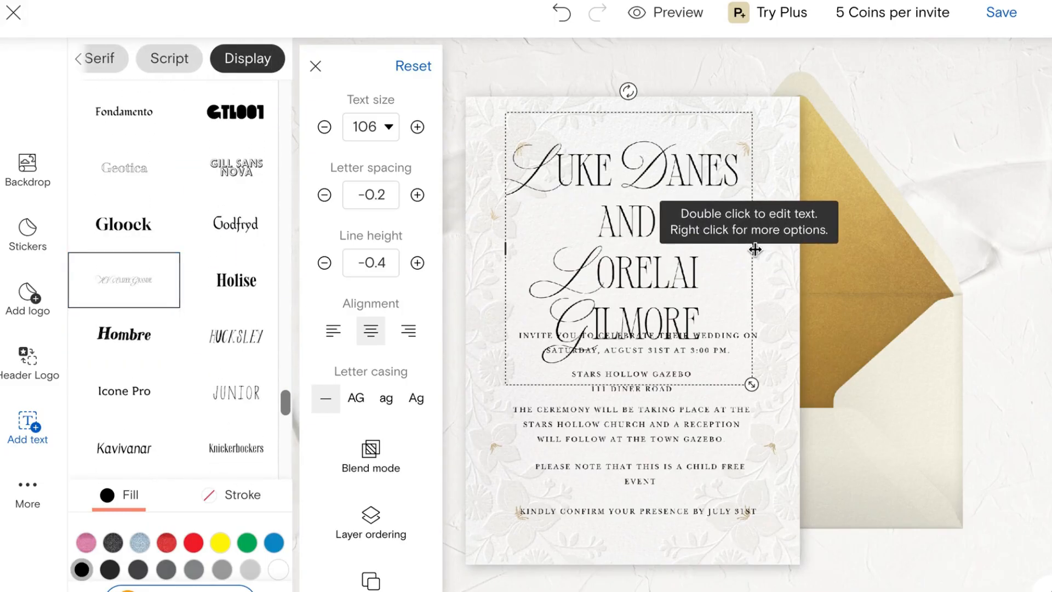
Step: Widen the names box, set size 72, adjust line height, and add a text box below
left_click_drag(754, 248, 775, 248)
left_click(387, 131)
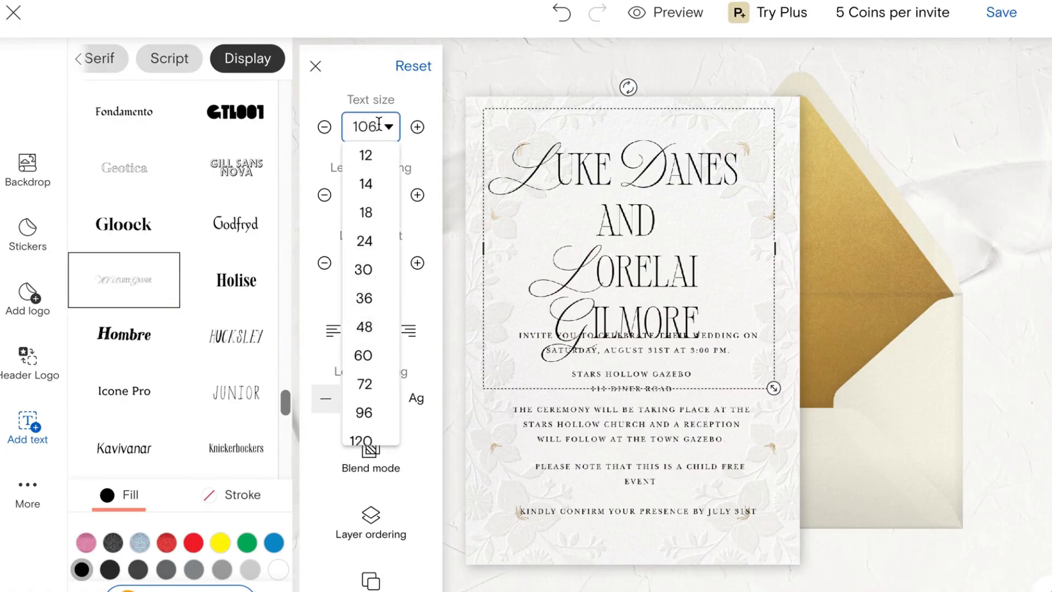
key("BackSpace")
key("BackSpace")
key("BackSpace")
type("9")
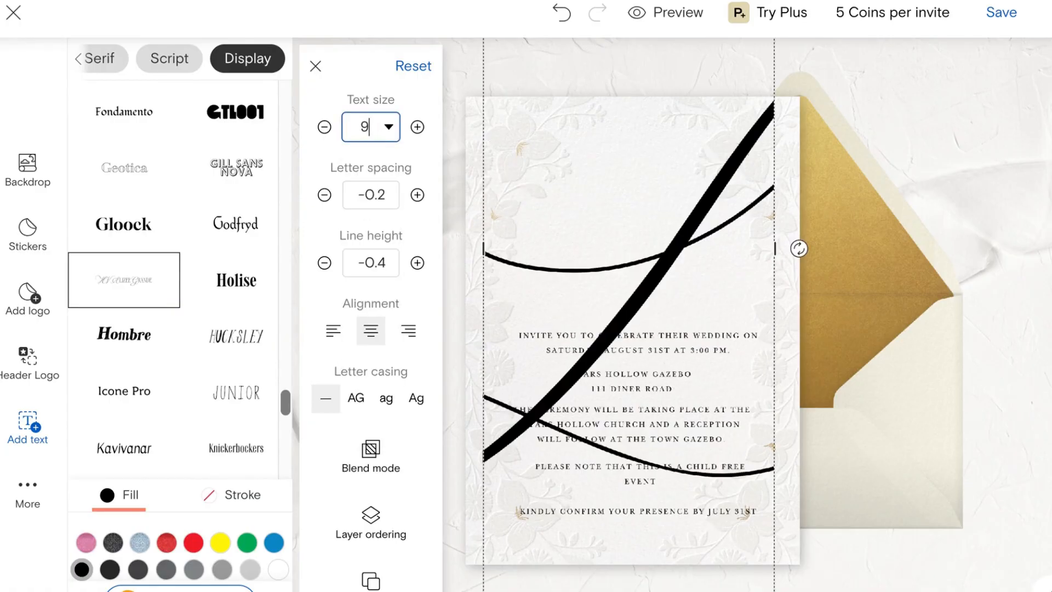
type("70")
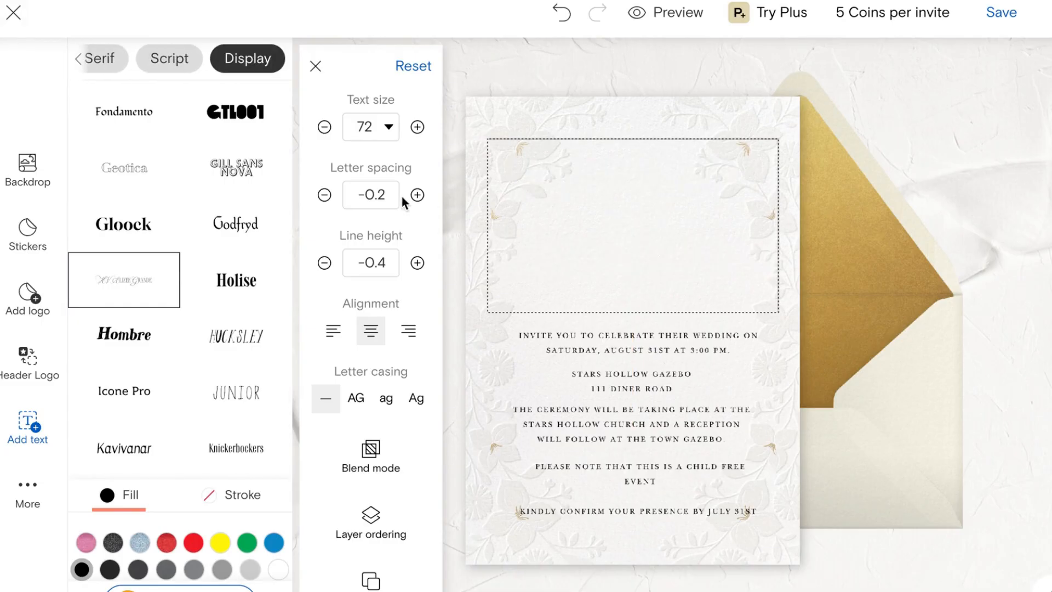
left_click(325, 264)
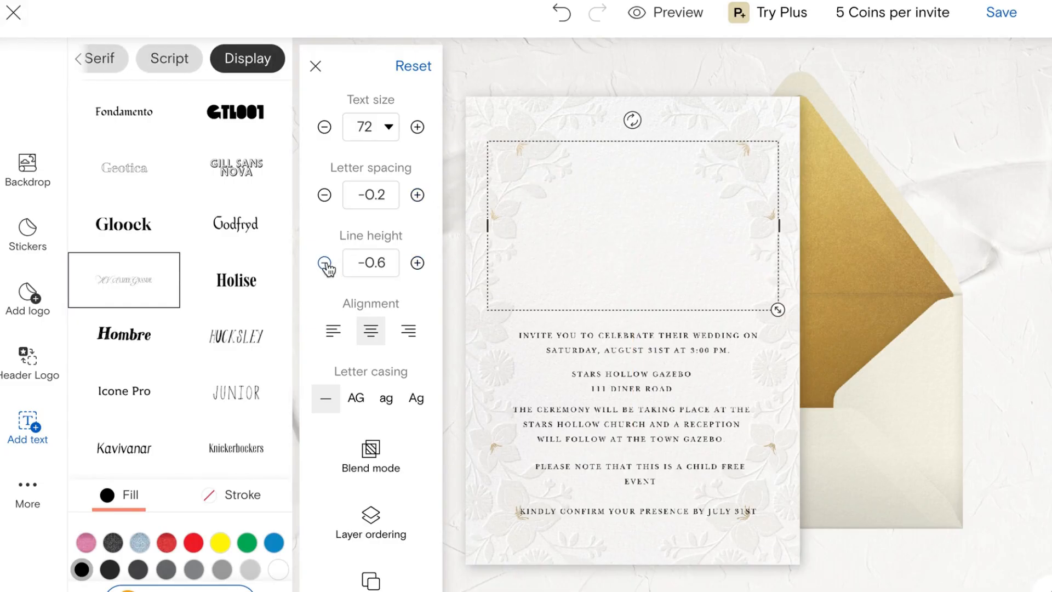
left_click(324, 264)
left_click(325, 264)
left_click(417, 264)
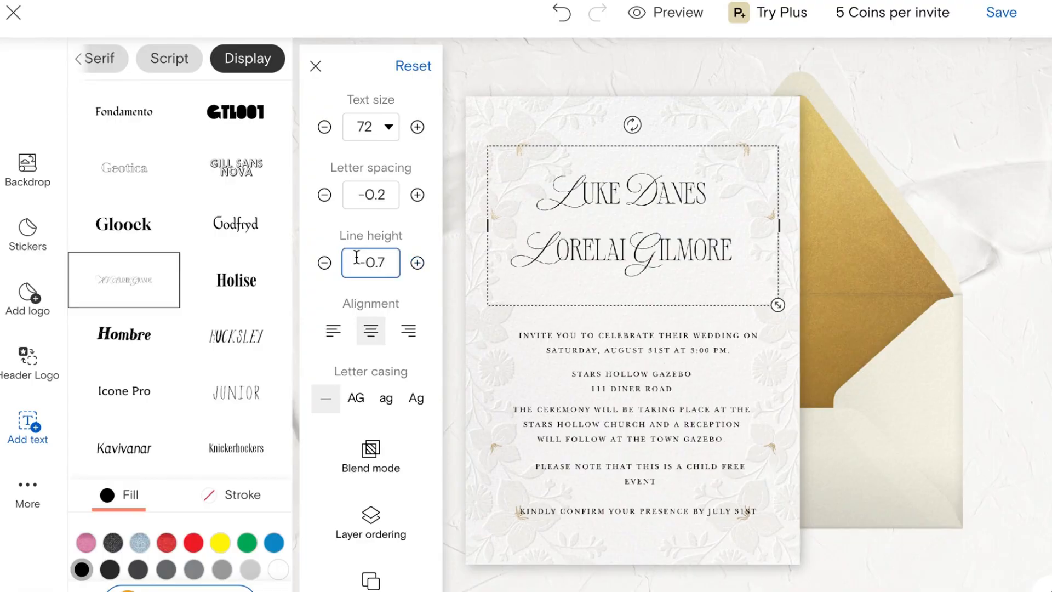
left_click(31, 427)
left_click_drag(671, 348, 669, 291)
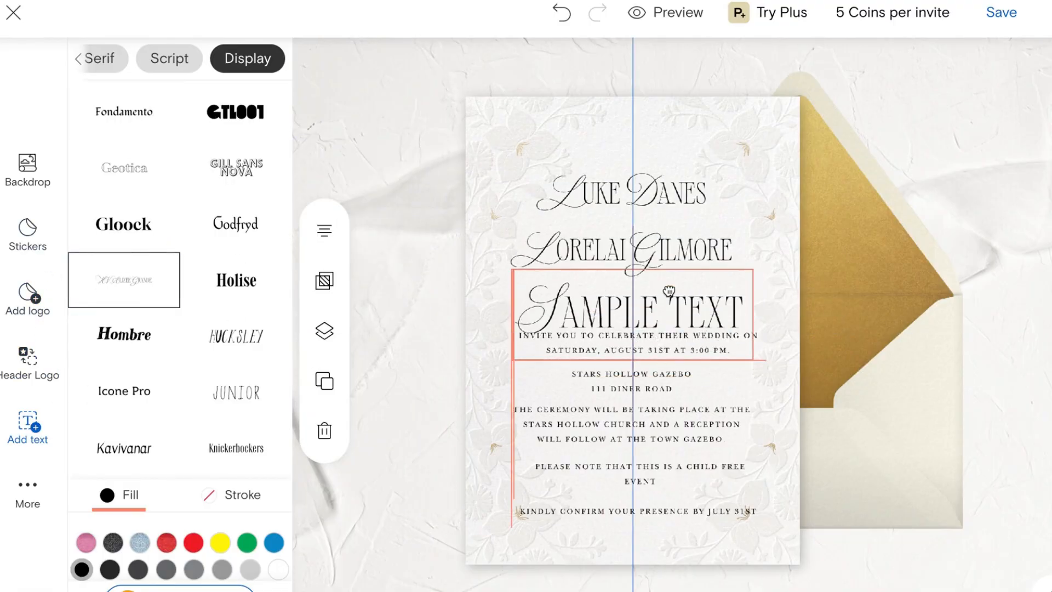
Step: Change the new text to 'AND' in Noto Serif Hebrew Light
double_click(670, 319)
type("AND")
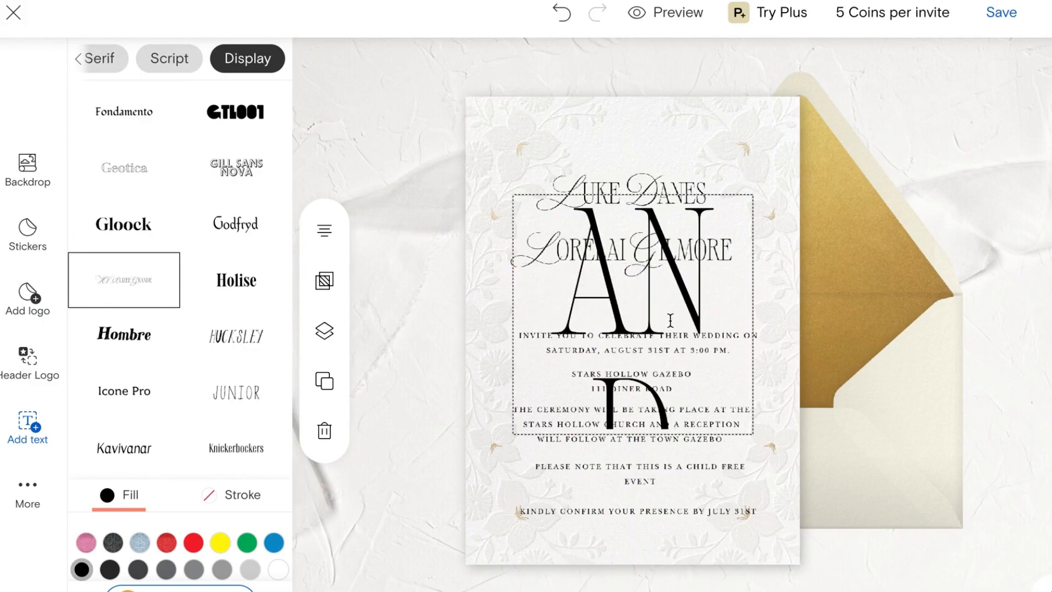
double_click(588, 318)
left_click(130, 173)
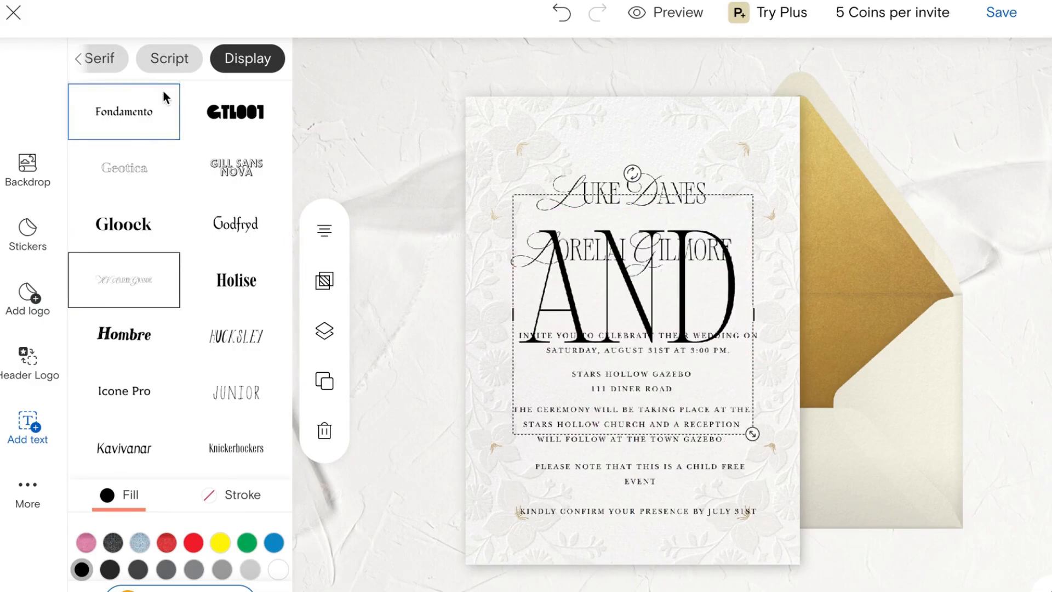
left_click(99, 58)
scroll(181, 358, "down", 3)
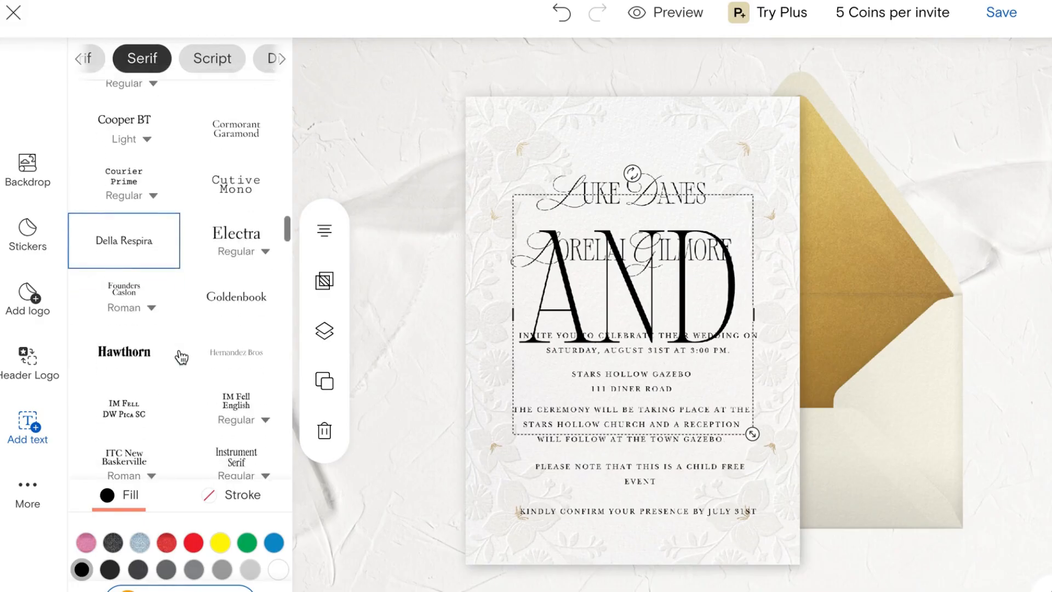
scroll(182, 358, "down", 6)
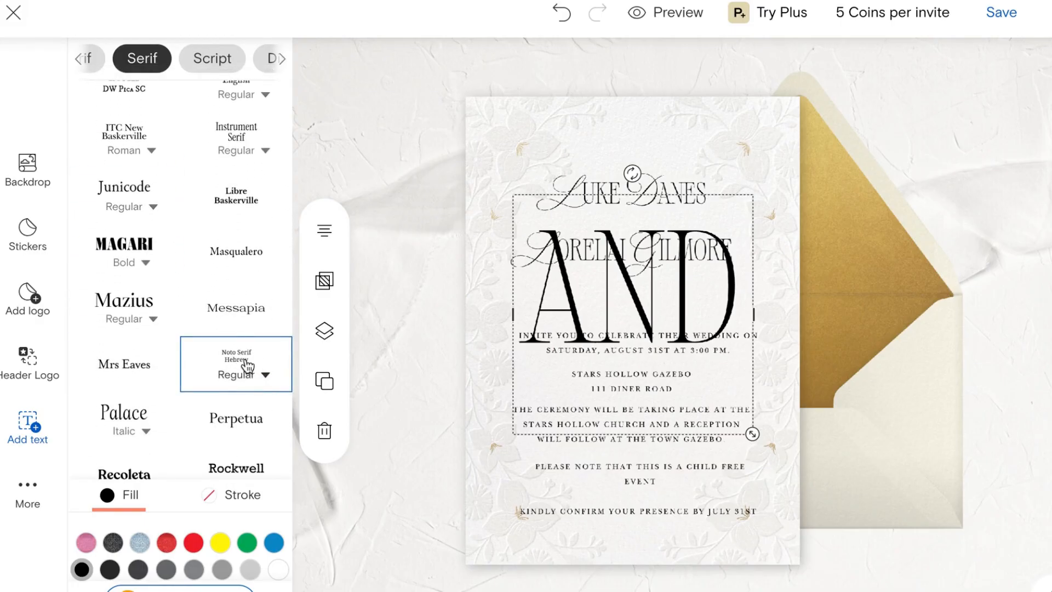
left_click(248, 366)
scroll(271, 357, "down", 2)
left_click(266, 291)
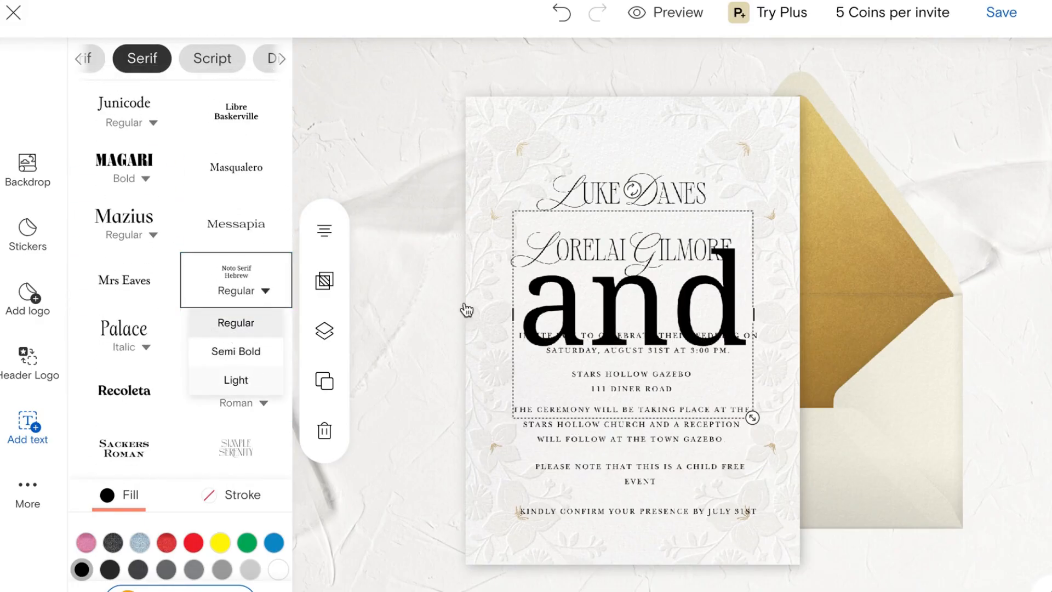
Step: Retype 'AND' and shrink it to sit between the two names
double_click(645, 312)
type("AND")
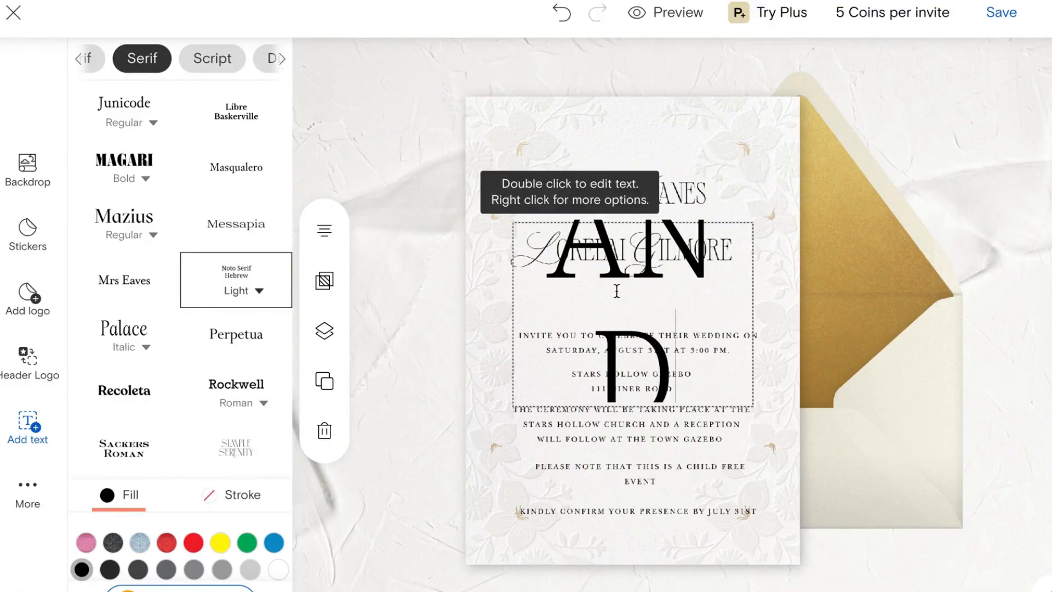
double_click(665, 311)
left_click(385, 207)
left_click_drag(789, 389, 625, 221)
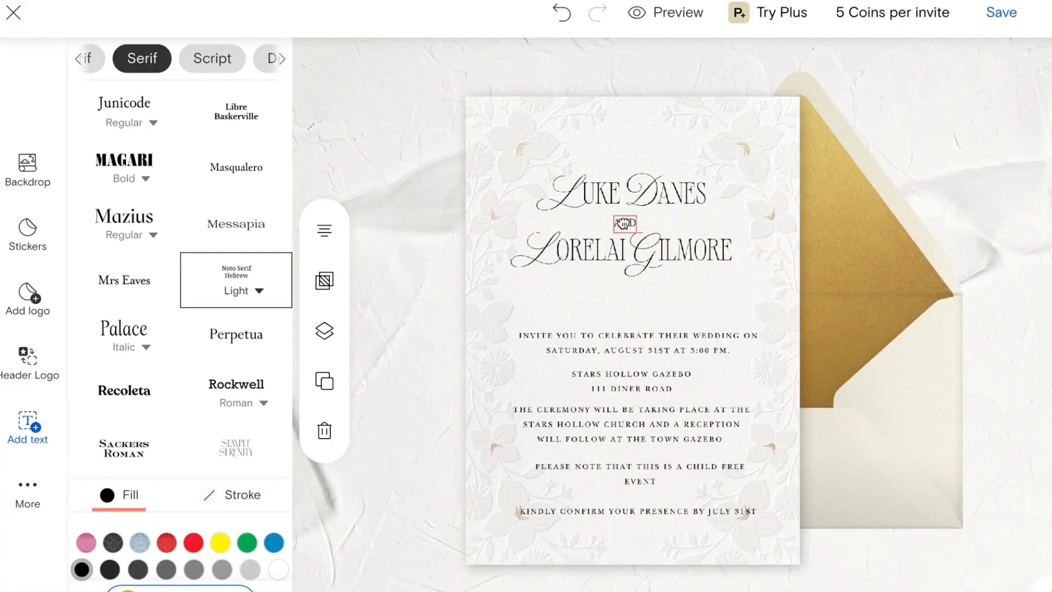
Step: Readjust the names' line height back to -0.7
left_click(693, 255)
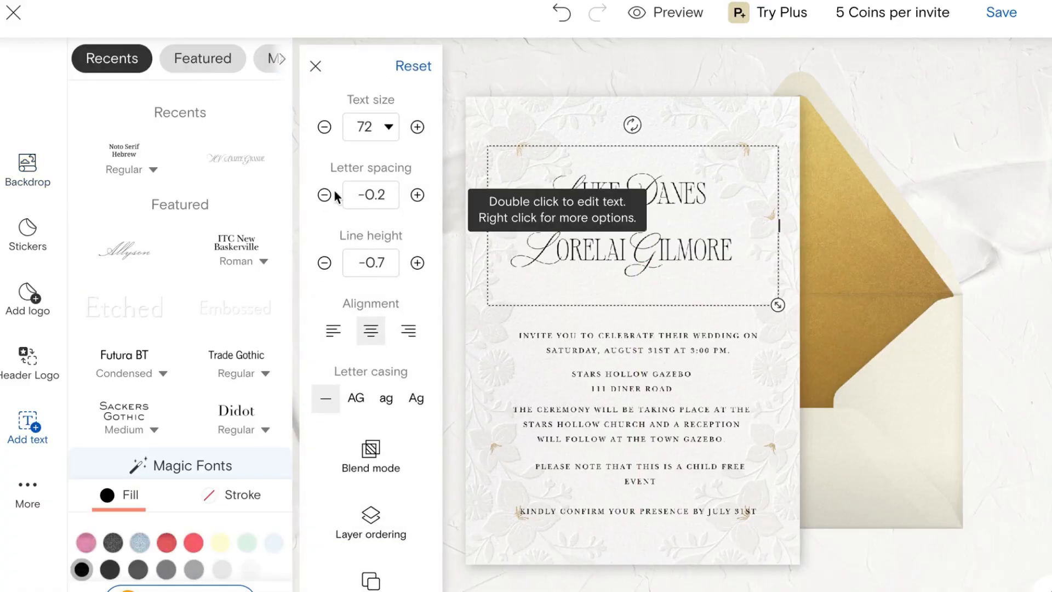
left_click(325, 263)
left_click(418, 263)
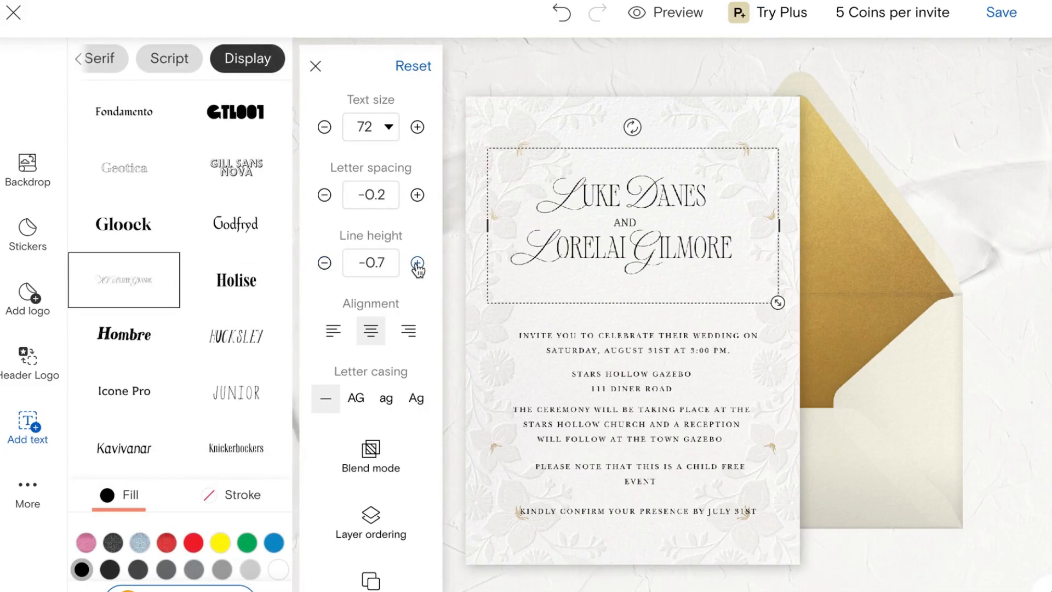
Step: Move the invite, venue, ceremony, child-free and RSVP blocks up under the names
left_click_drag(697, 250, 700, 253)
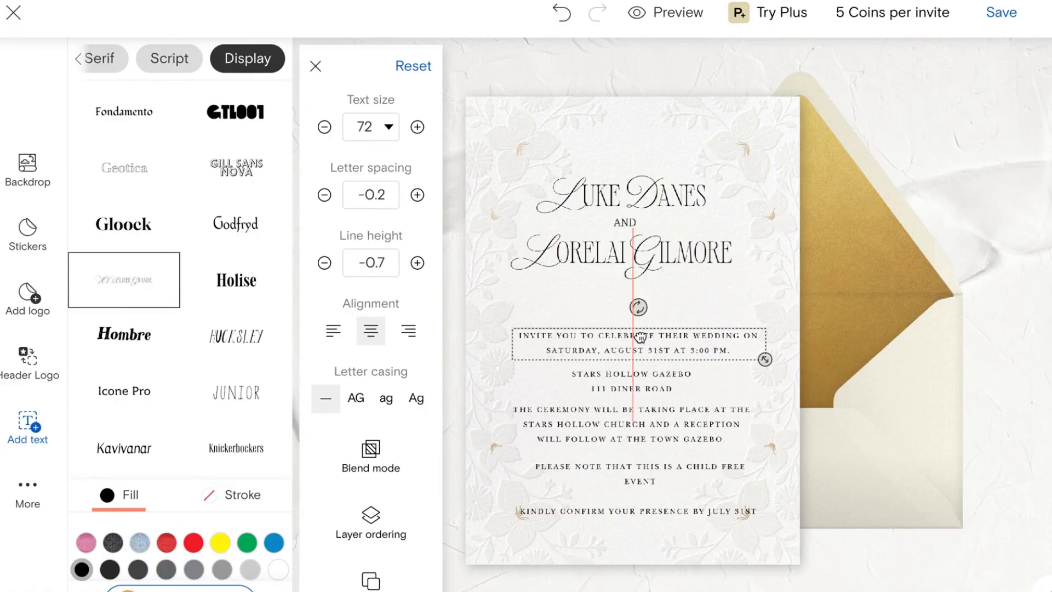
left_click_drag(638, 336, 639, 310)
left_click_drag(659, 389, 660, 364)
left_click_drag(669, 423, 671, 405)
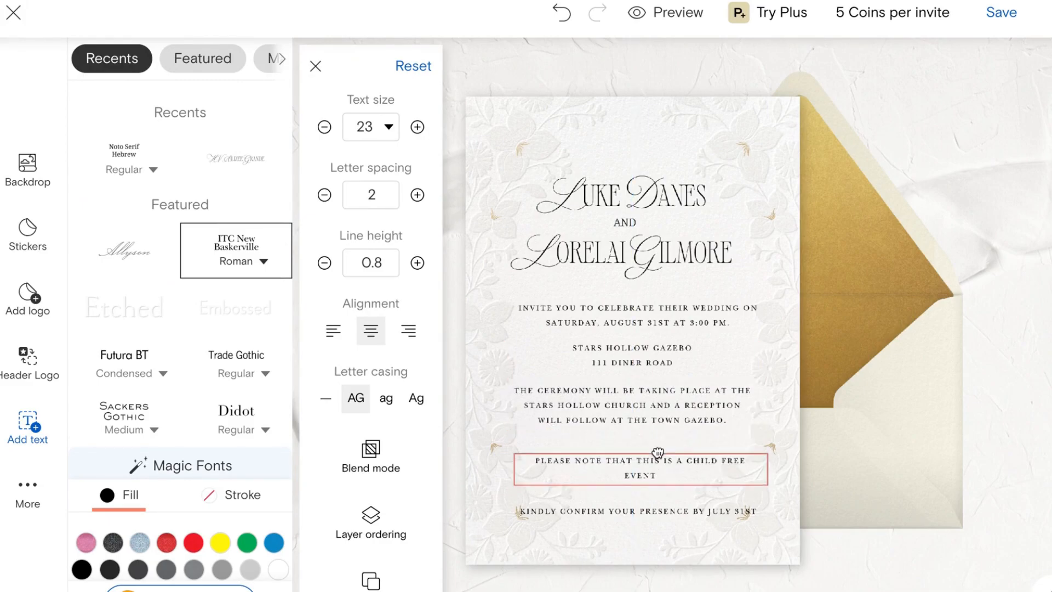
left_click_drag(659, 466, 658, 449)
left_click_drag(653, 515, 657, 494)
Step: Fine-tune the invite, venue, ceremony and child-free blocks higher along the centre guide
left_click(652, 236)
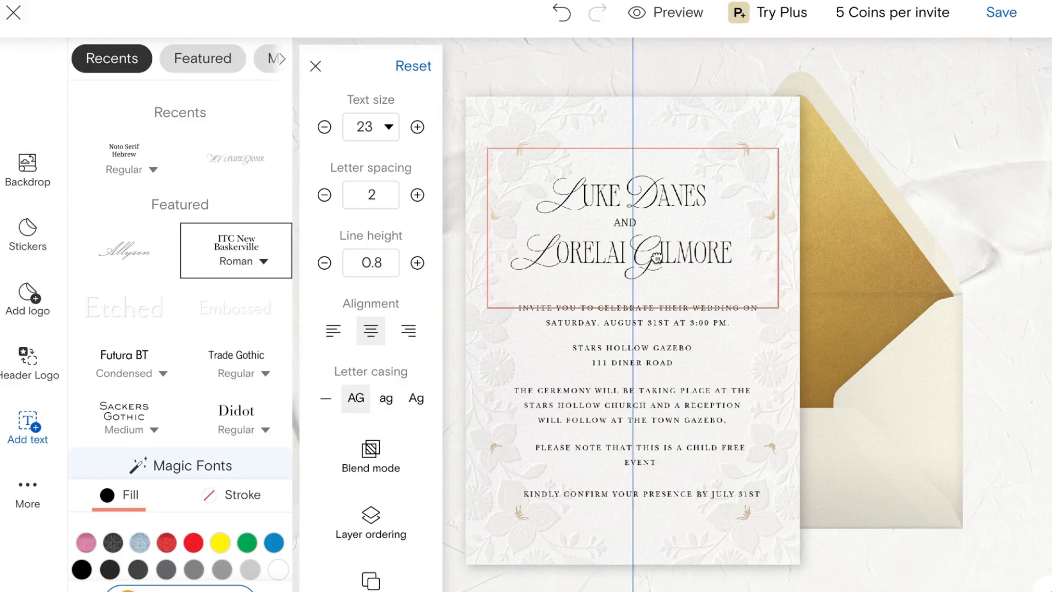
left_click_drag(653, 322, 653, 319)
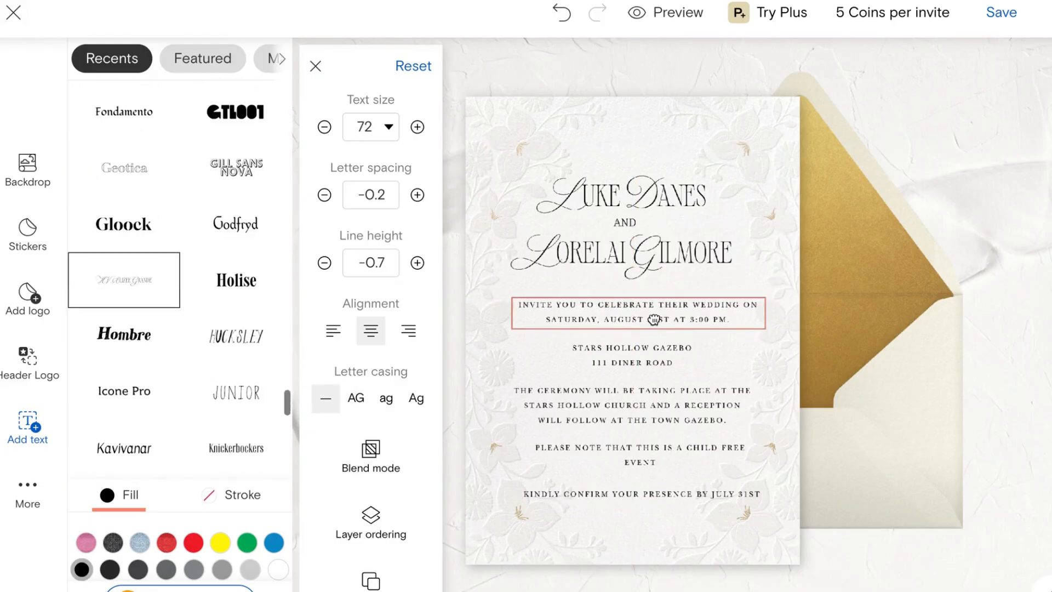
left_click_drag(642, 359, 642, 351)
left_click_drag(658, 409, 659, 394)
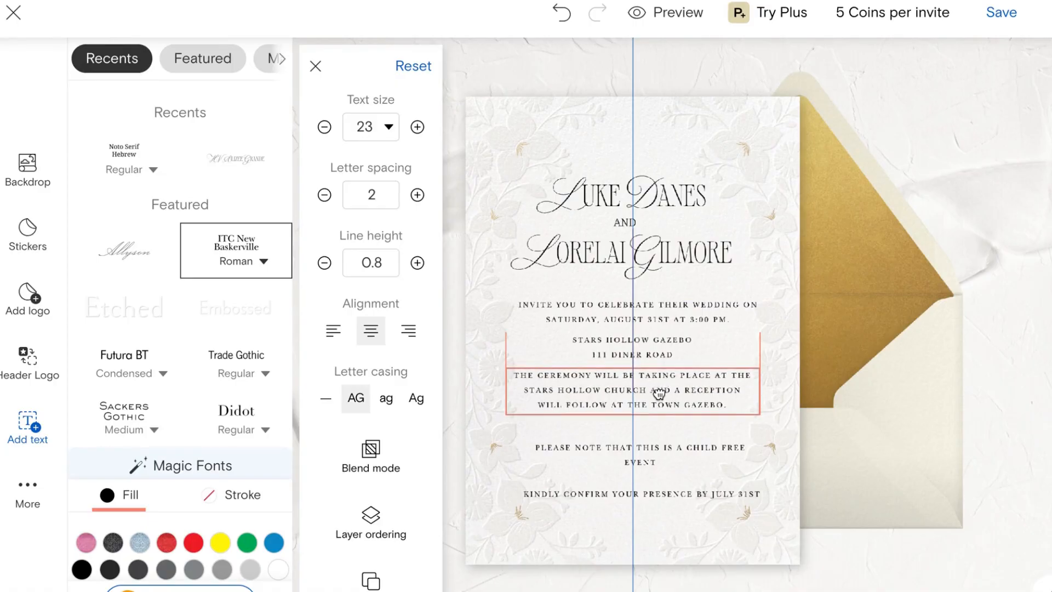
left_click(645, 454)
left_click_drag(644, 455, 637, 433)
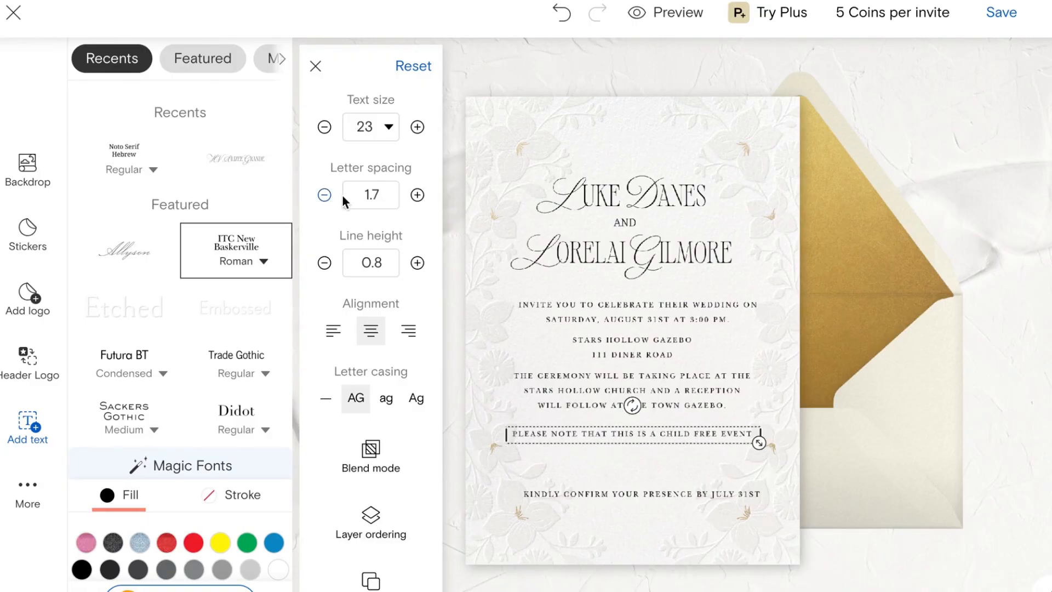
Step: Reduce letter spacing of the child-free note, ceremony, invite and address blocks to about 1.6
left_click(325, 195)
left_click(572, 384)
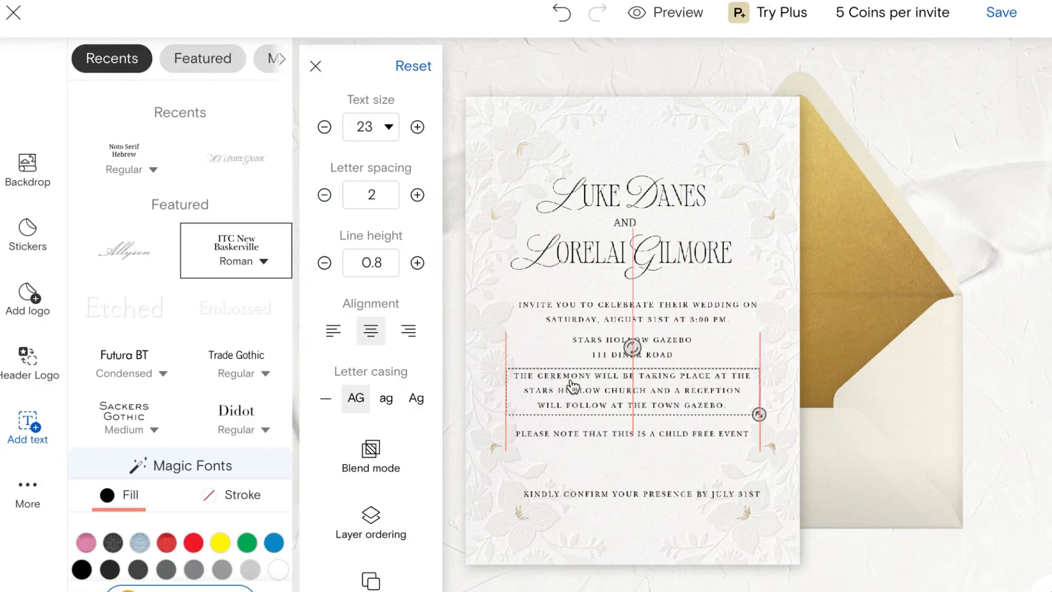
left_click(325, 196)
left_click(325, 196)
left_click(325, 196)
left_click(597, 348)
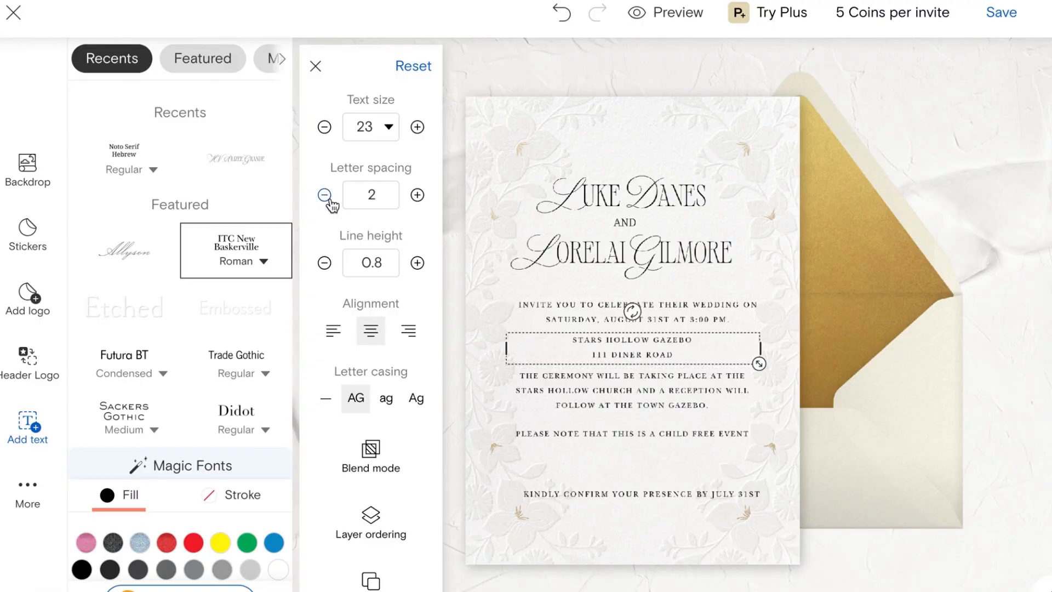
left_click(589, 310)
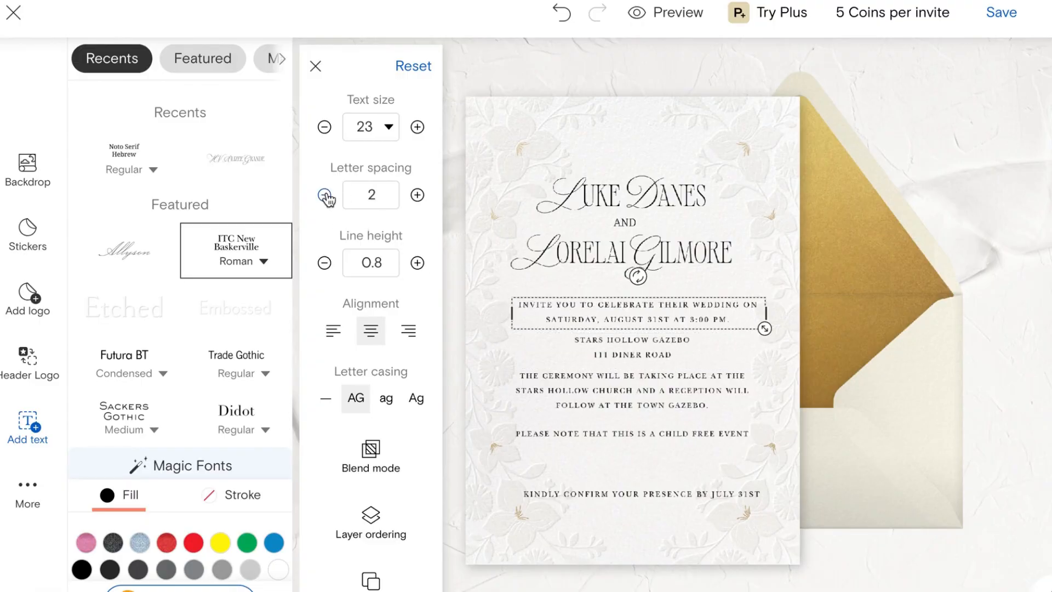
left_click(325, 195)
left_click(325, 195)
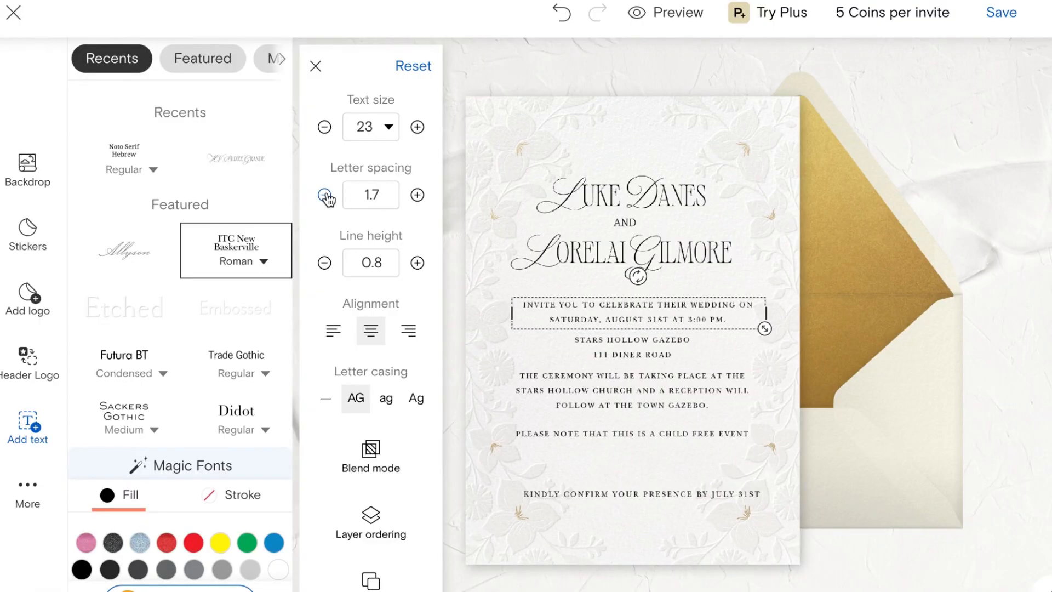
left_click(325, 195)
left_click(676, 358)
left_click(325, 195)
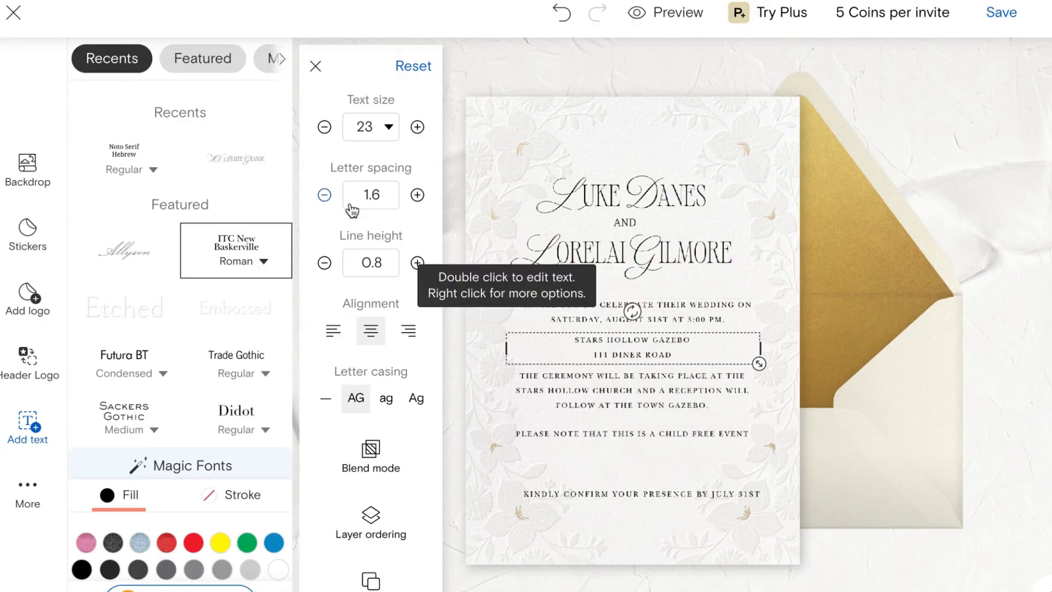
Step: Set the 'Kindly confirm' line to 1.7 spacing and move it beneath the child-free note
left_click_drag(666, 437, 664, 431)
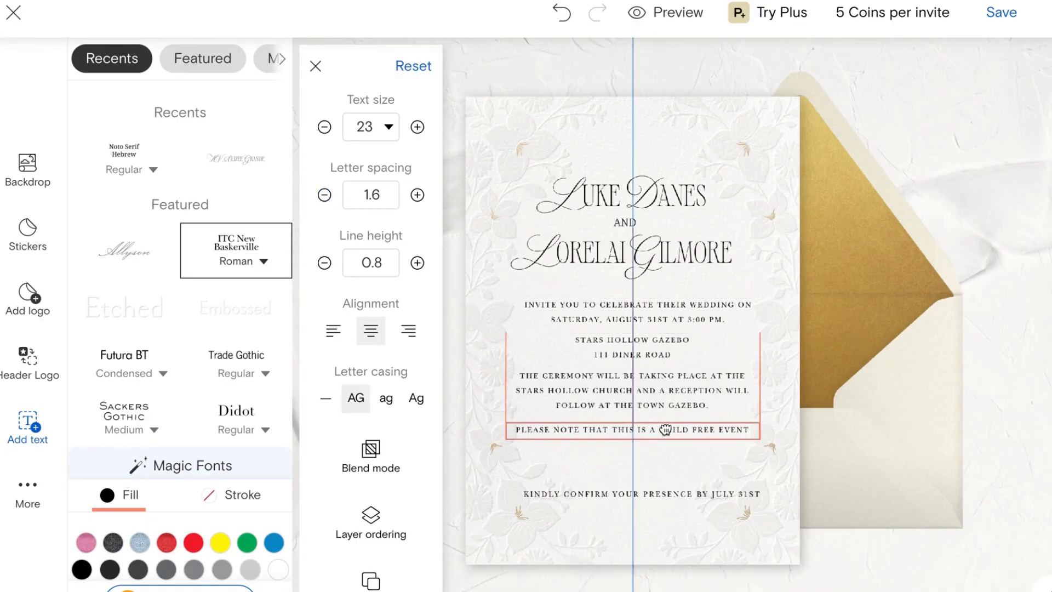
left_click(652, 500)
left_click(325, 195)
left_click(325, 196)
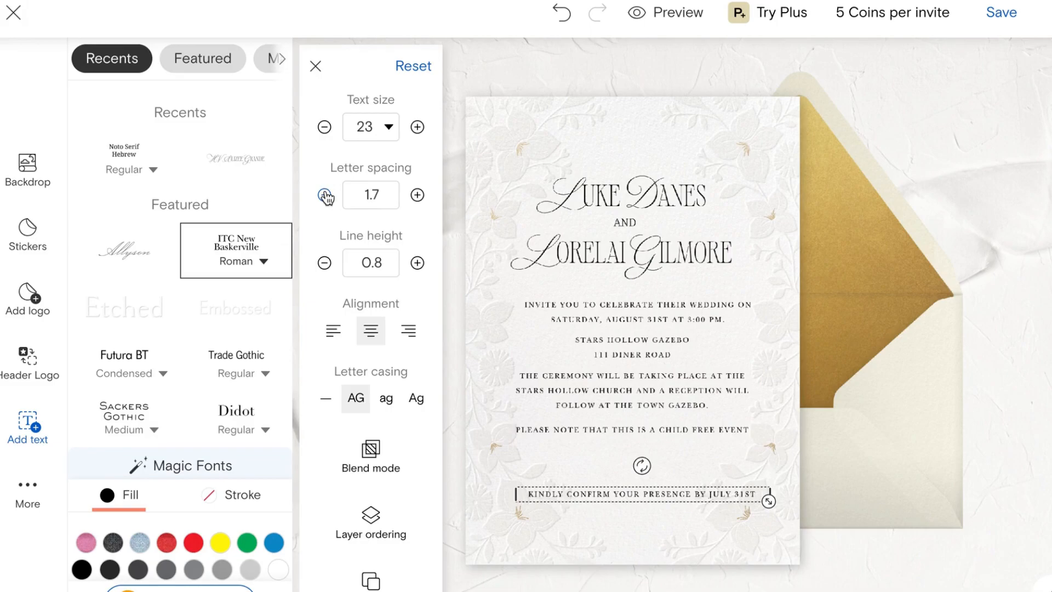
left_click_drag(609, 493, 664, 484)
Step: Reposition the child-free note, address and invite blocks into even spacing
left_click(667, 520)
left_click_drag(693, 432, 692, 446)
left_click_drag(645, 490, 647, 509)
left_click_drag(673, 455, 671, 454)
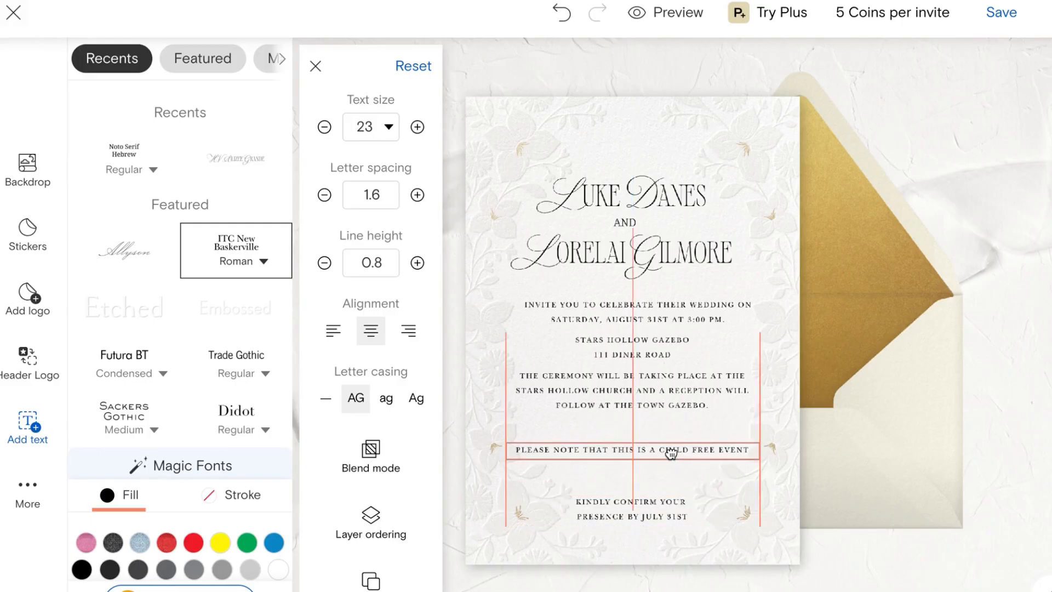
left_click(663, 451)
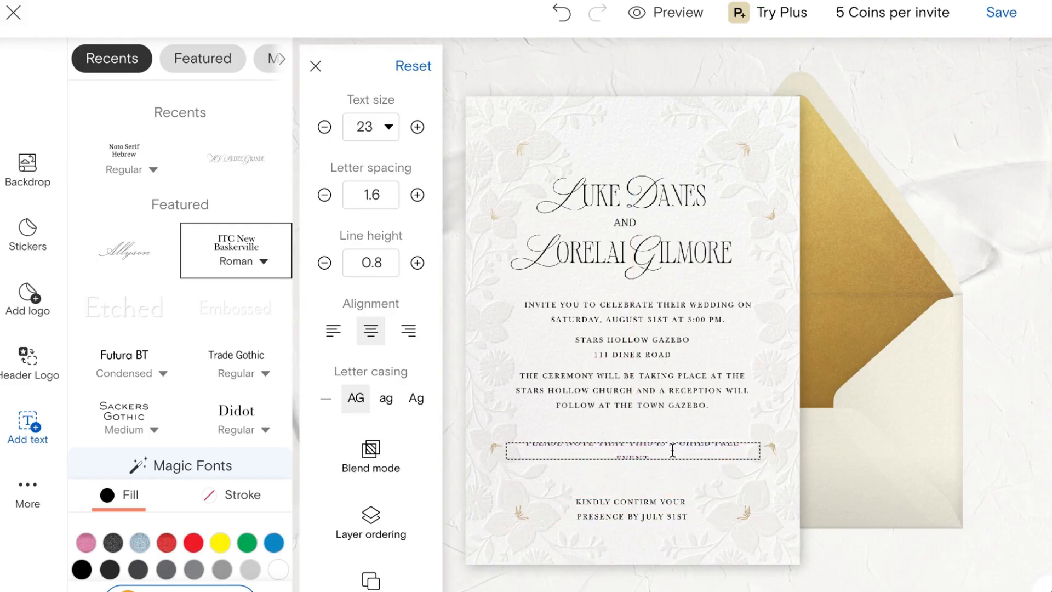
left_click(669, 495)
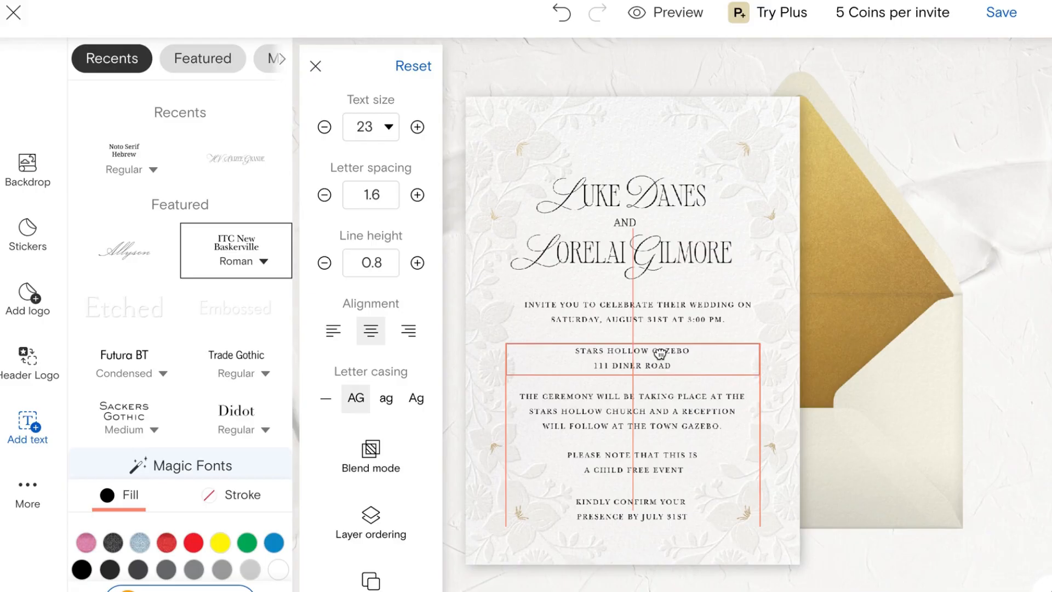
left_click_drag(660, 355, 660, 354)
left_click_drag(697, 313, 698, 315)
left_click_drag(650, 357, 781, 481)
Step: Deselect the text and save the Pristine Petals card design
left_click(787, 127)
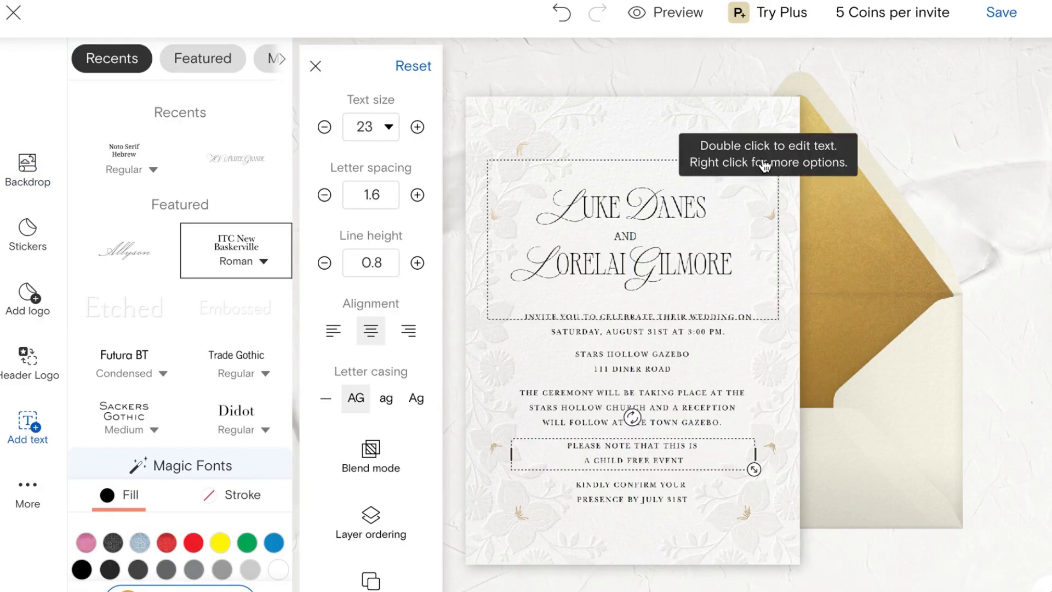
left_click(758, 133)
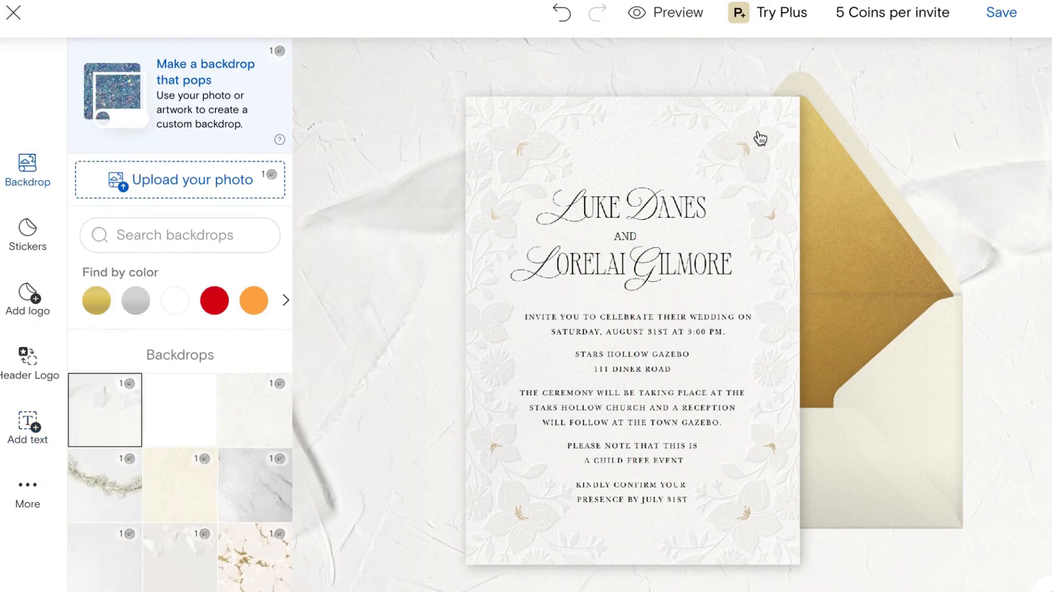
left_click(998, 13)
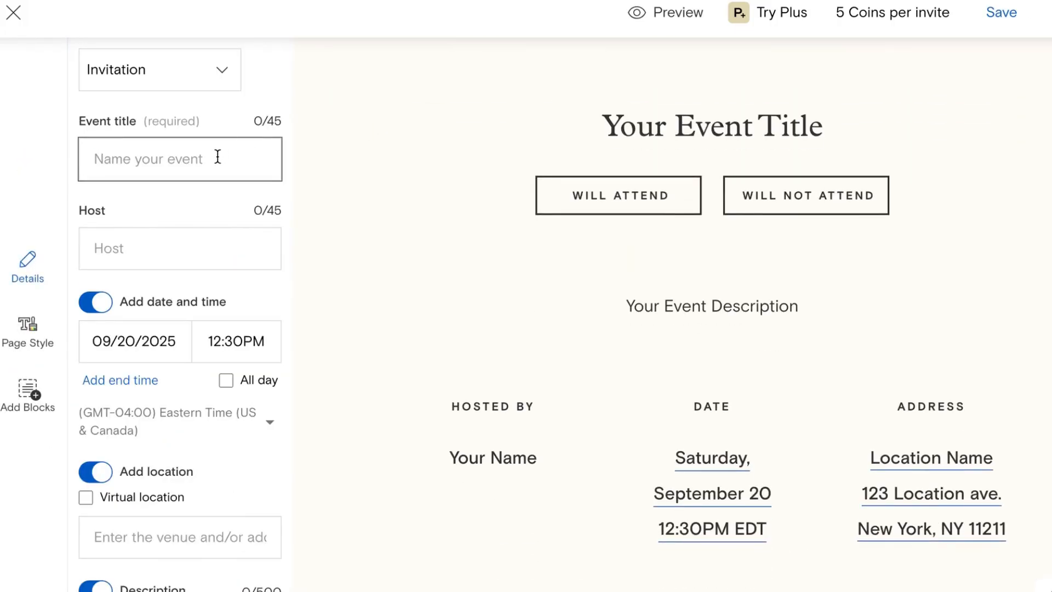
Step: Title the event 'Luke & Lorelai's Wedding' and list the couple as hosts
type("Luke &")
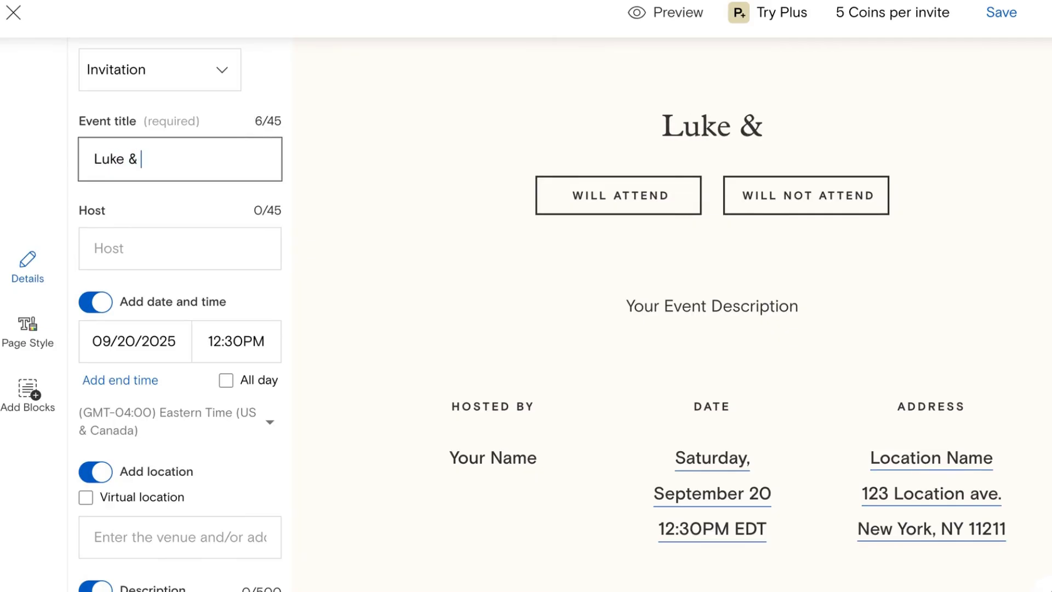
type(" Lorelai's Wedding")
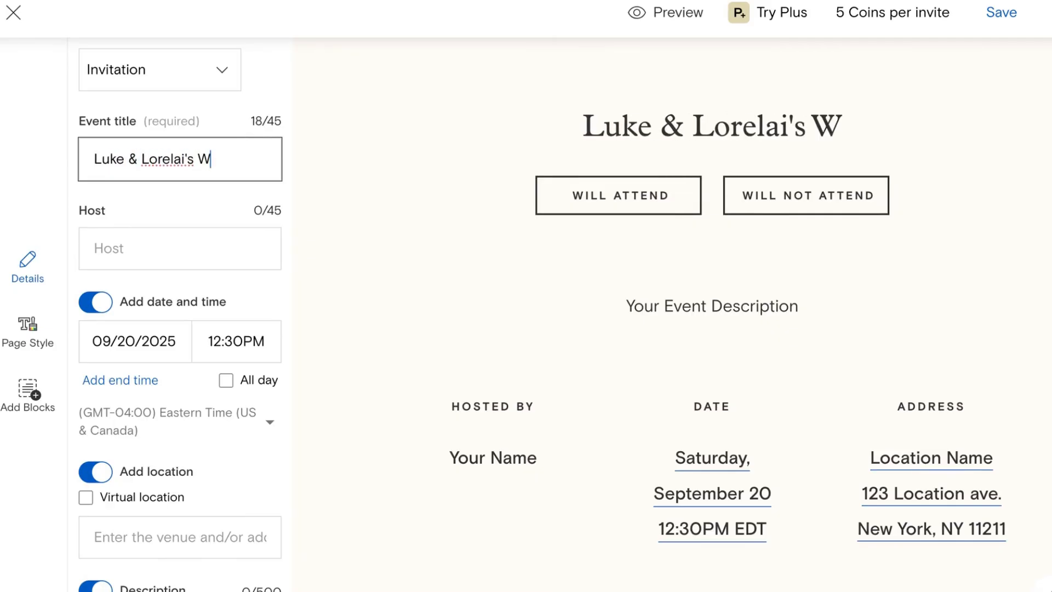
left_click(141, 234)
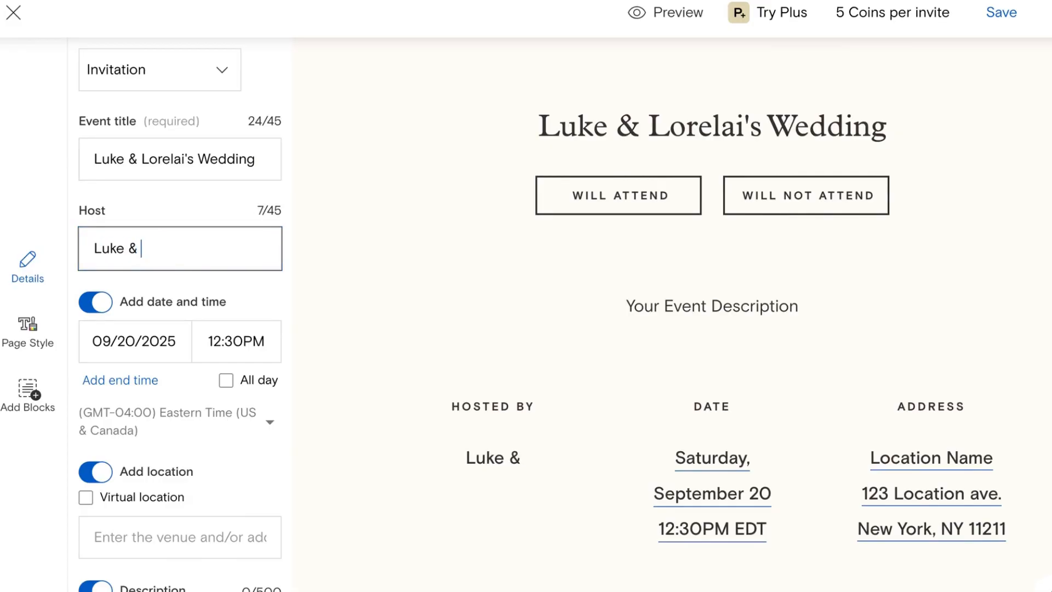
type("Luke & Loreli")
key("BackSpace")
type("ai")
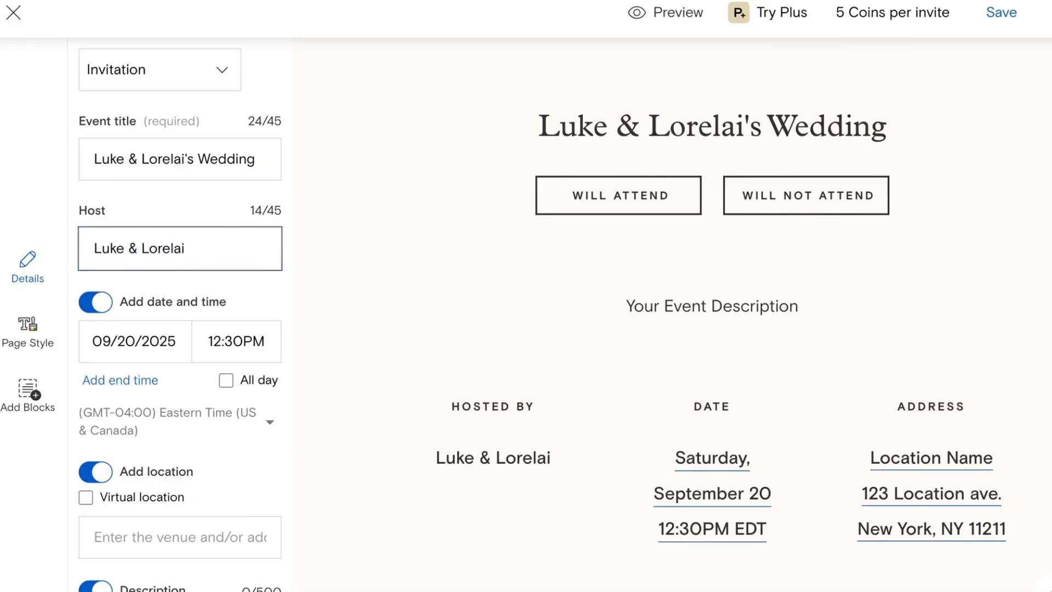
Step: Set the event date to August 31, 2026 with a 3:00PM start
left_click(114, 344)
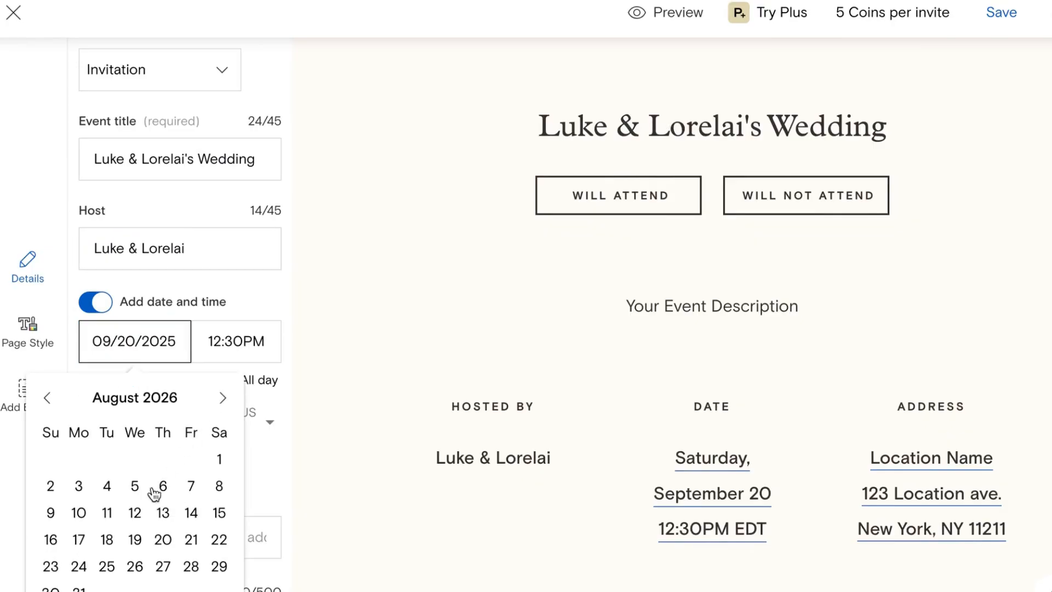
left_click(80, 588)
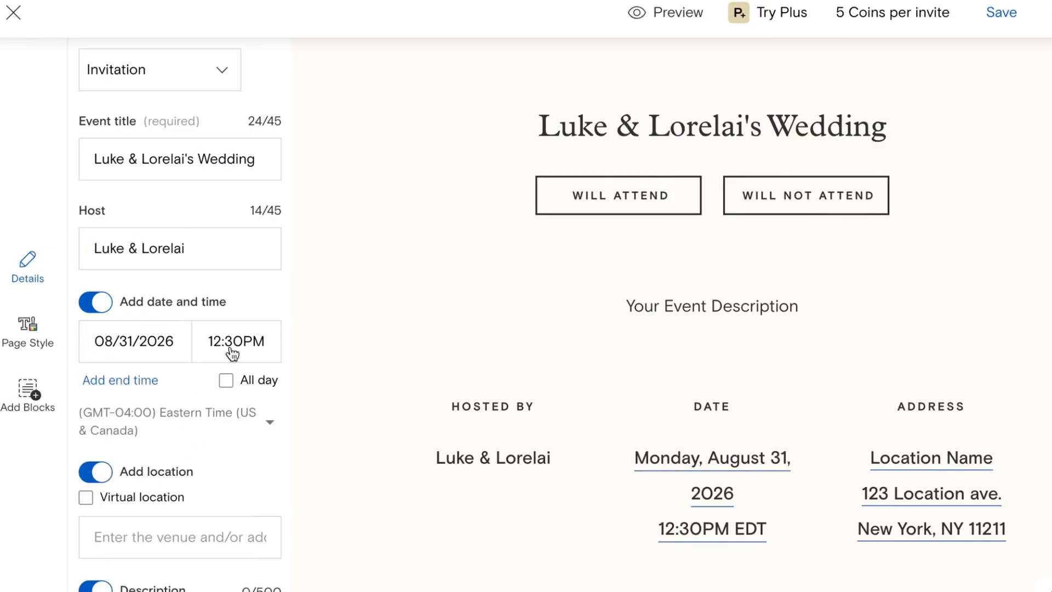
left_click(231, 350)
scroll(231, 528, "down", 2)
scroll(231, 529, "down", 5)
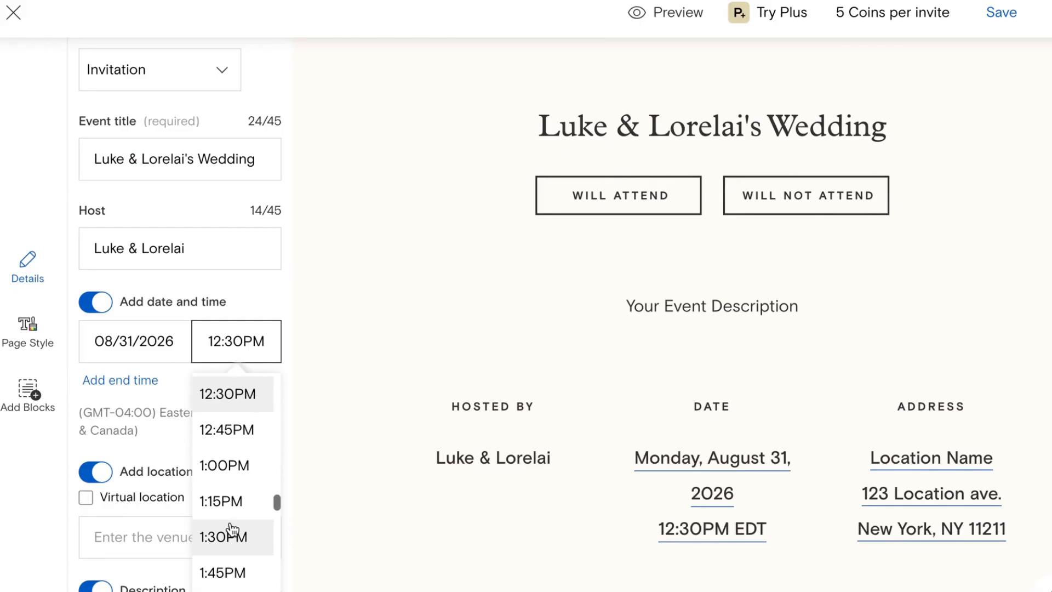
left_click(232, 495)
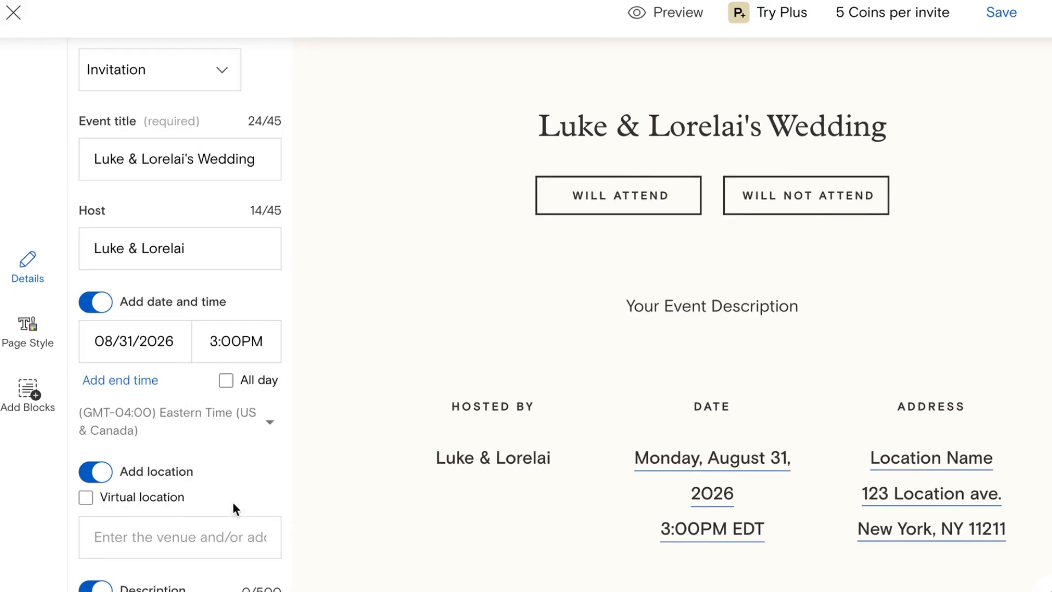
scroll(232, 470, "down", 3)
left_click(214, 391)
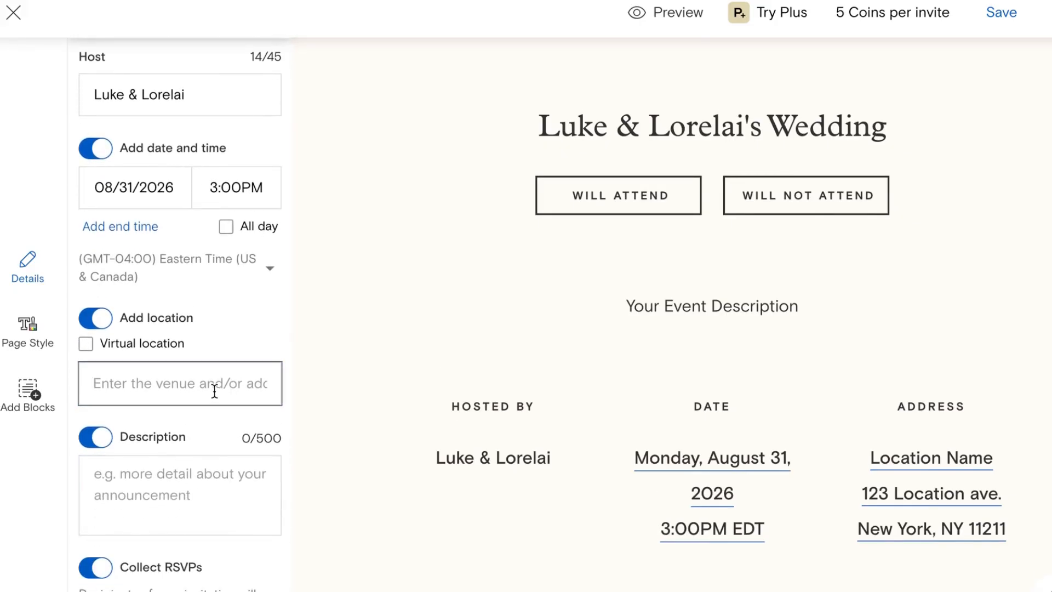
Step: Set the event location to Stars Hollow, Massies Mill, from the address suggestions
type("Stars Hollow")
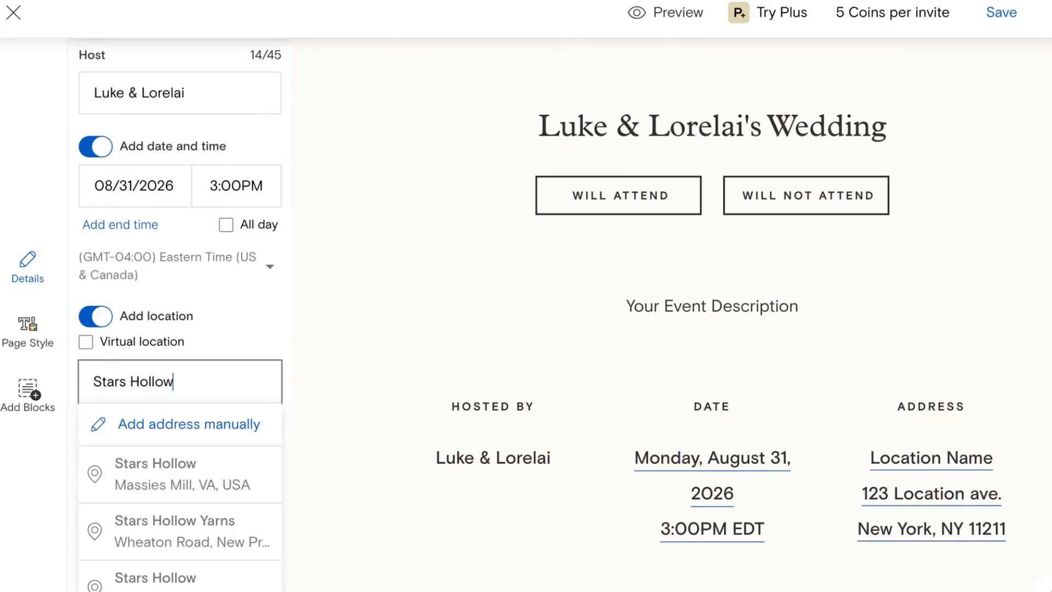
left_click(206, 482)
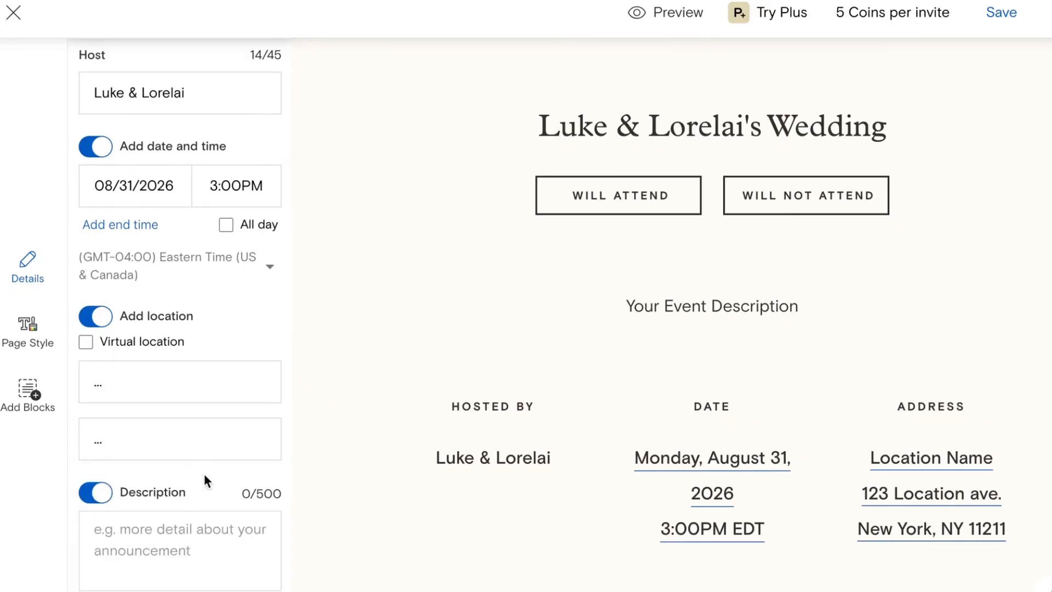
scroll(204, 473, "down", 4)
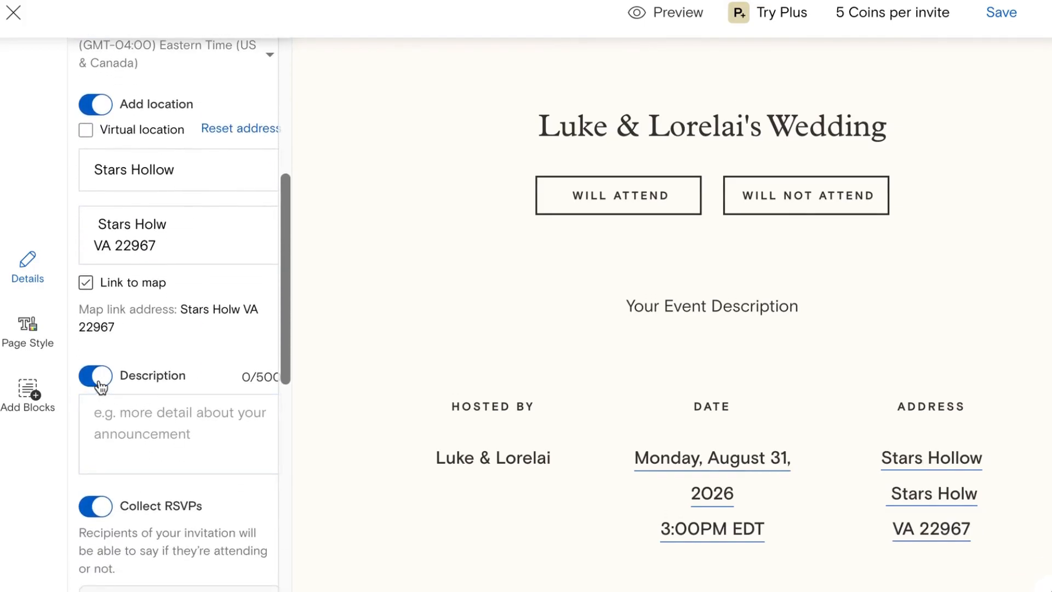
scroll(141, 414, "down", 4)
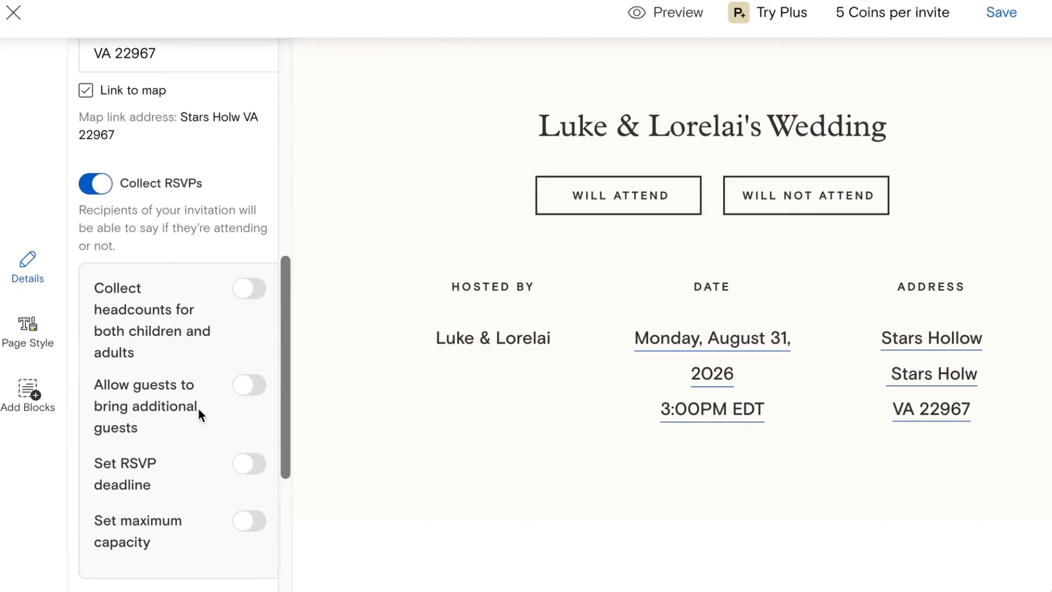
scroll(198, 409, "down", 1)
Step: Turn on an RSVP deadline of 07/31/2026 at 11:45PM and dismiss the recommendation tip
left_click(258, 429)
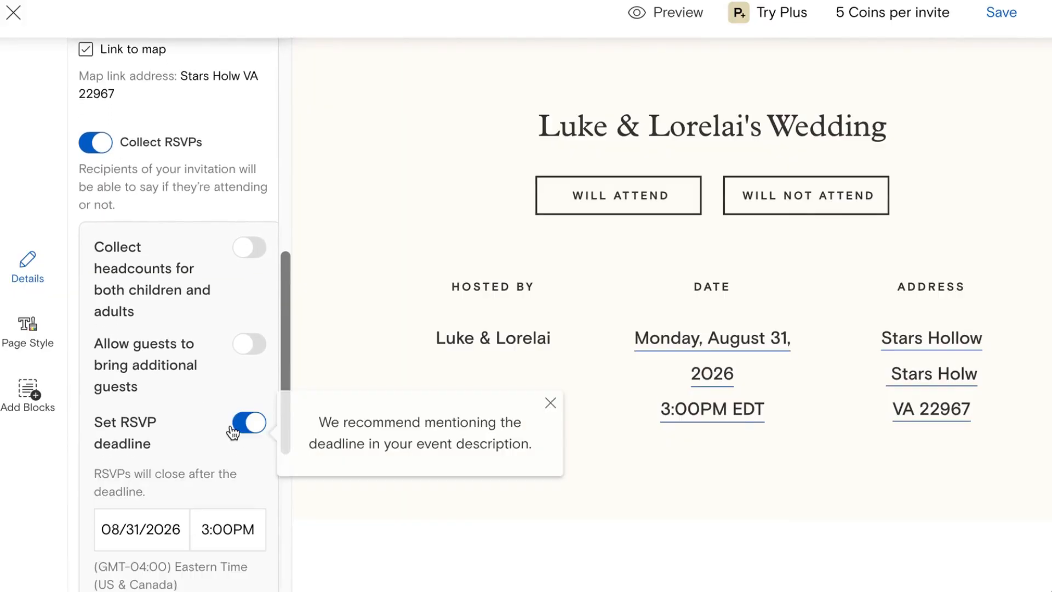
scroll(213, 426, "down", 2)
left_click(151, 430)
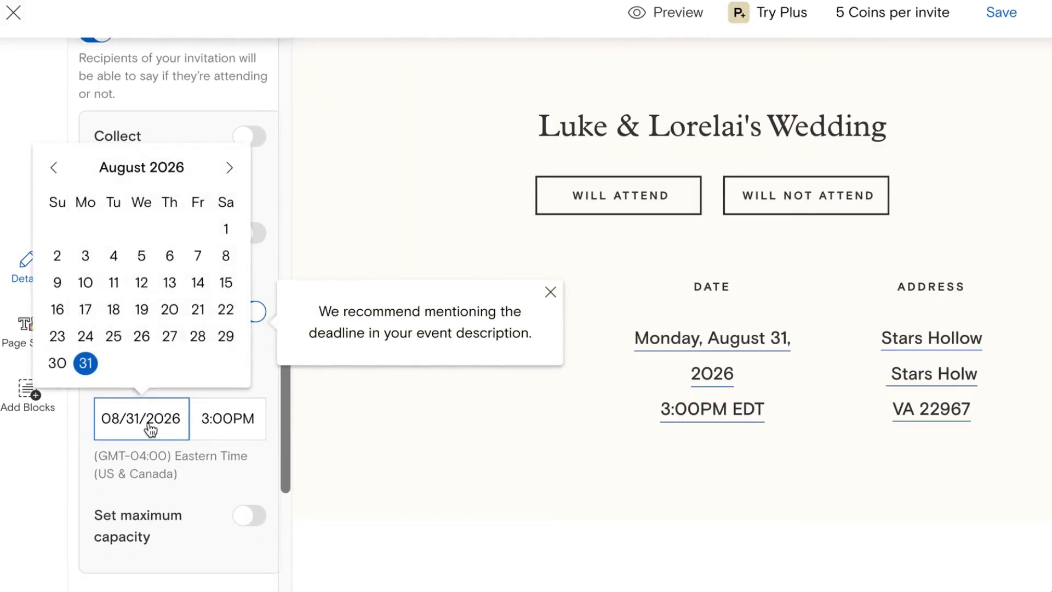
left_click(59, 166)
left_click(56, 165)
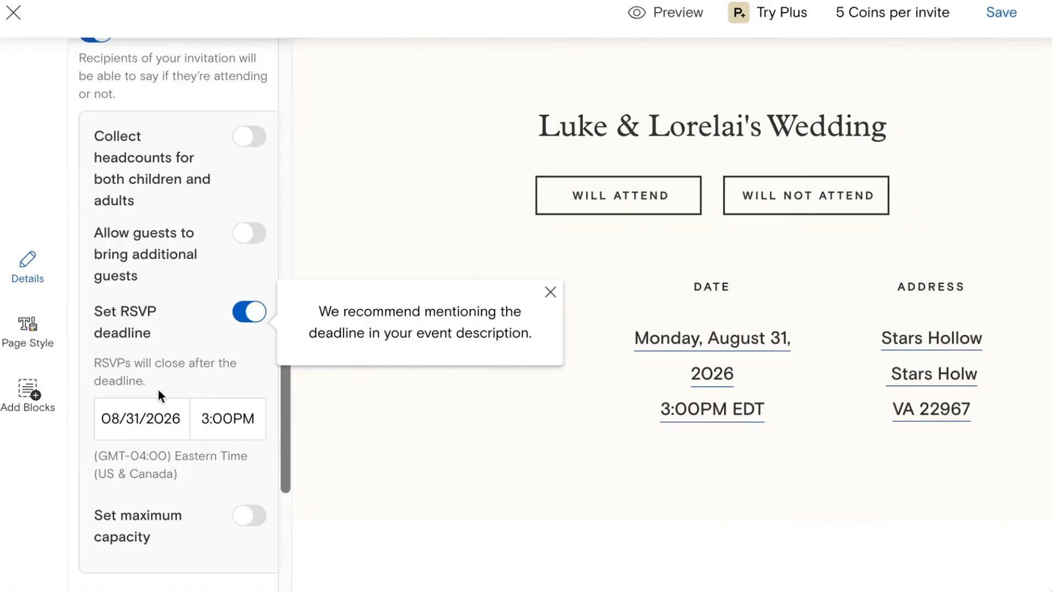
left_click(153, 417)
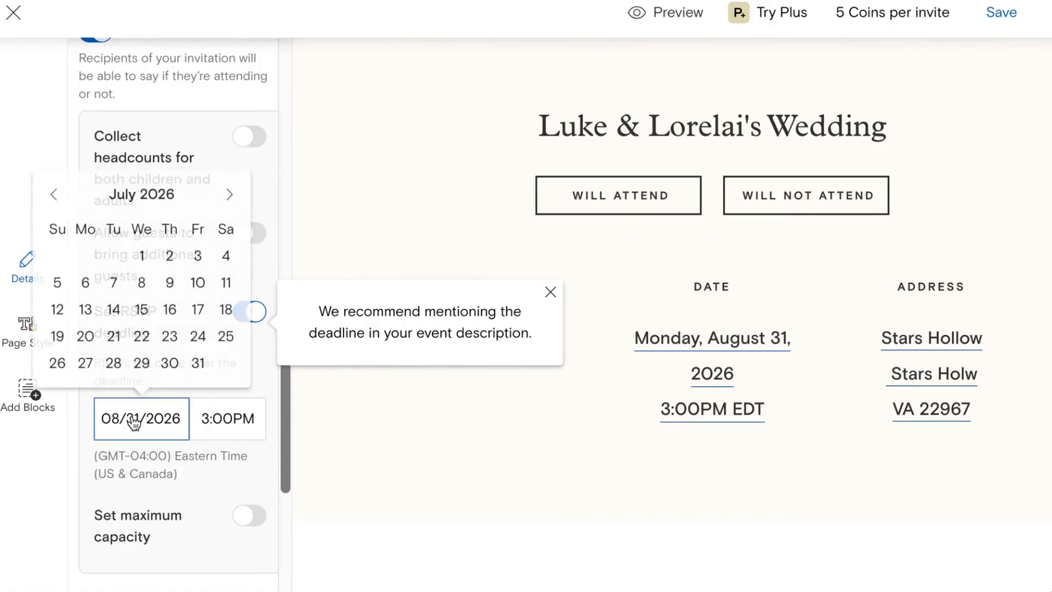
left_click(198, 364)
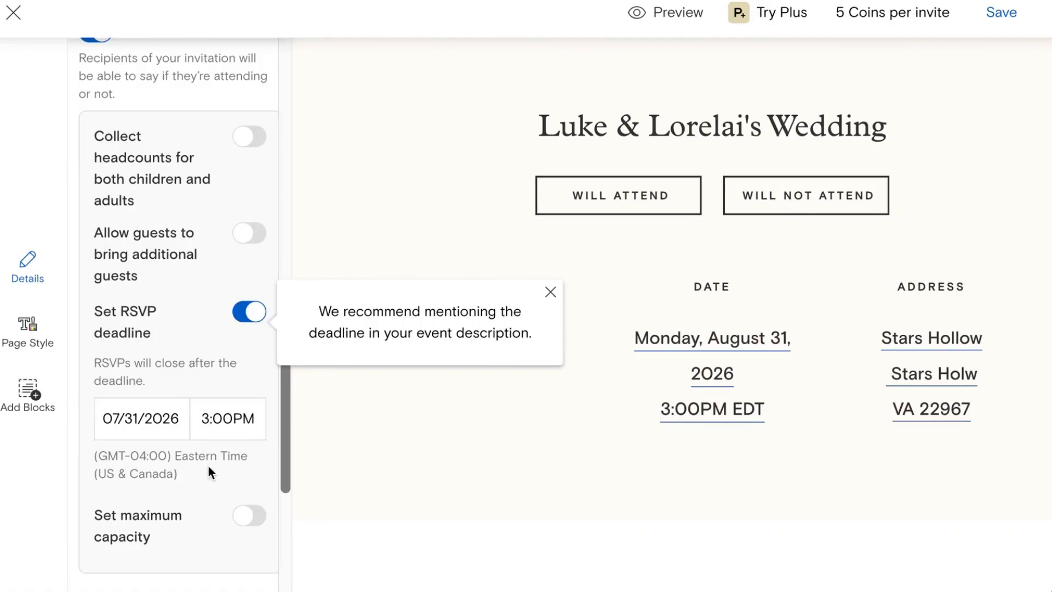
scroll(209, 465, "down", 1)
left_click(223, 396)
scroll(229, 337, "down", 10)
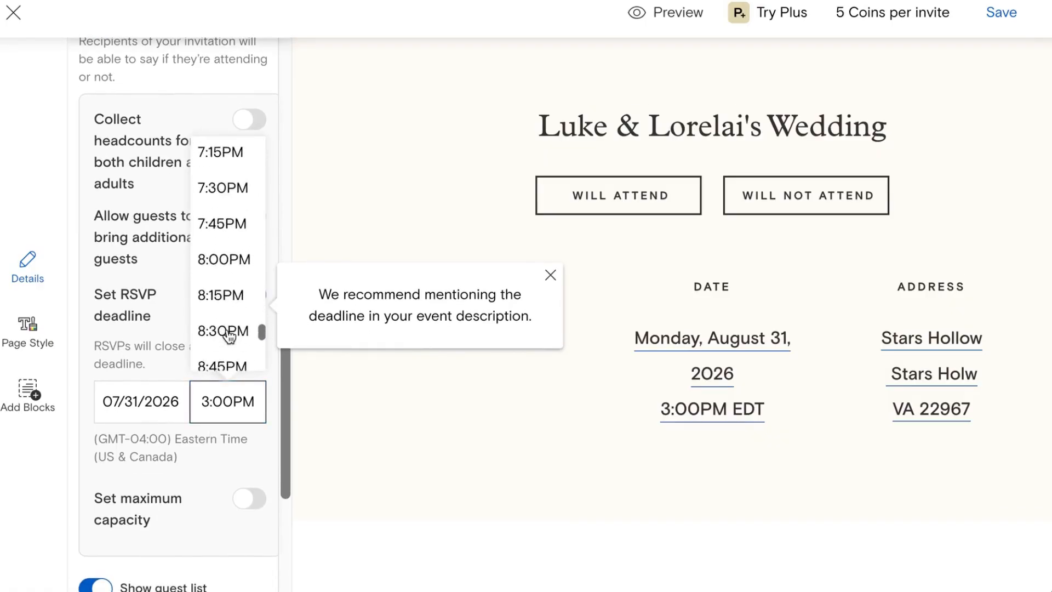
scroll(229, 337, "down", 10)
left_click(228, 353)
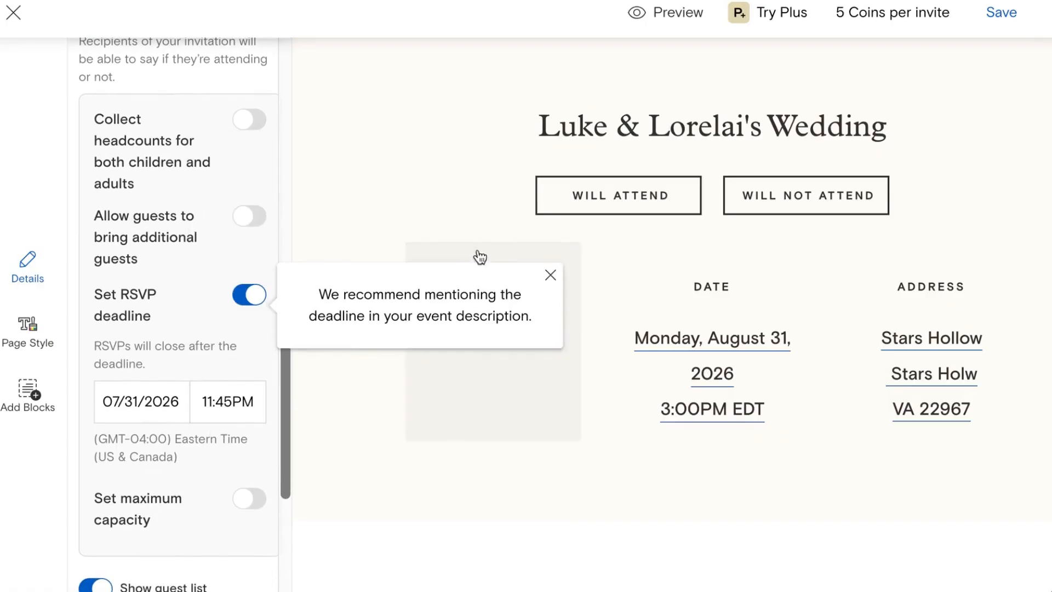
left_click(550, 275)
scroll(209, 449, "down", 1)
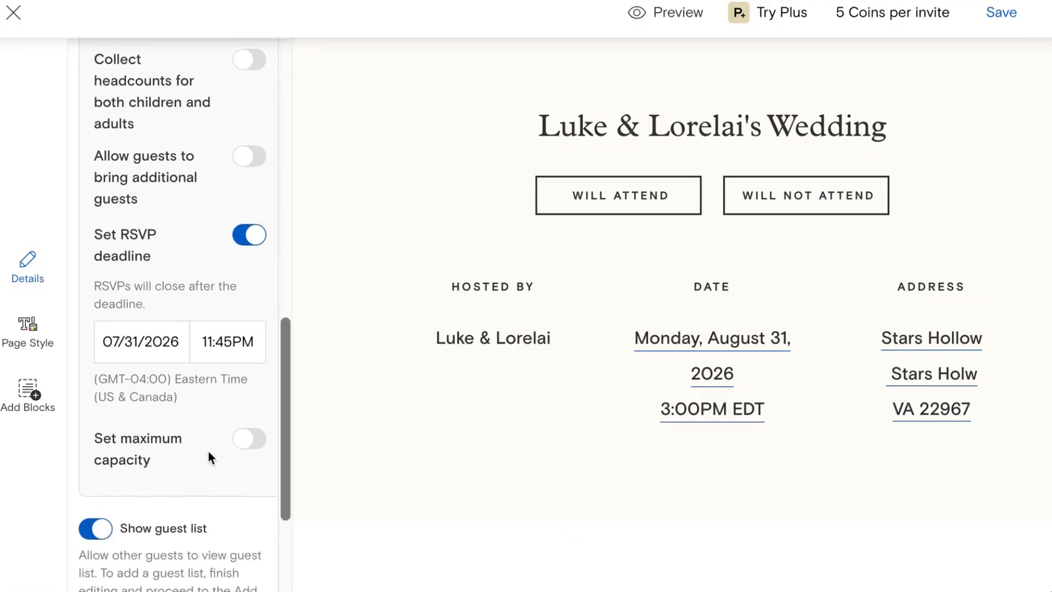
scroll(209, 452, "down", 2)
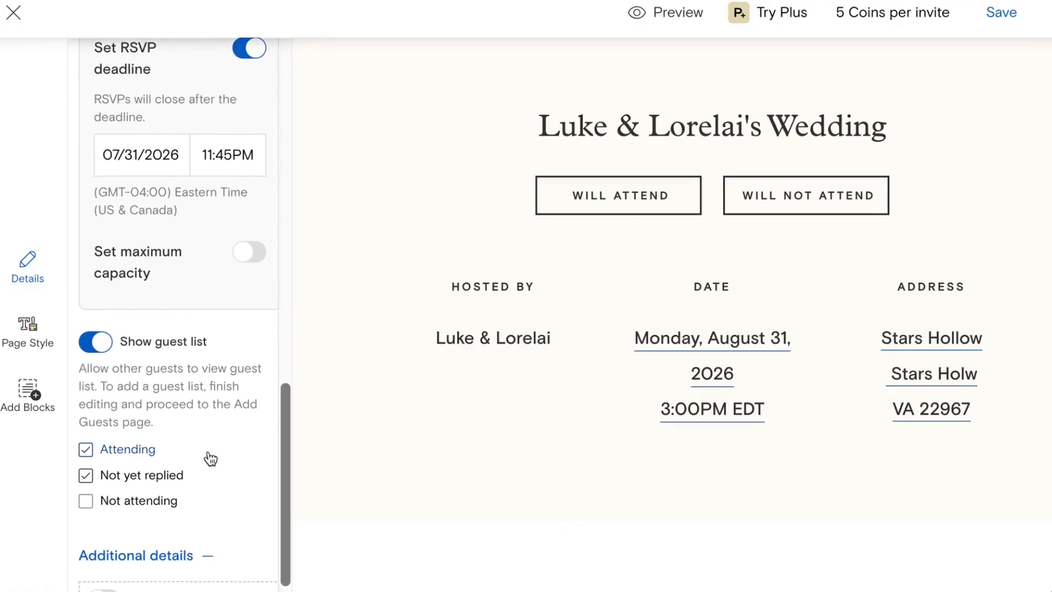
scroll(210, 459, "down", 1)
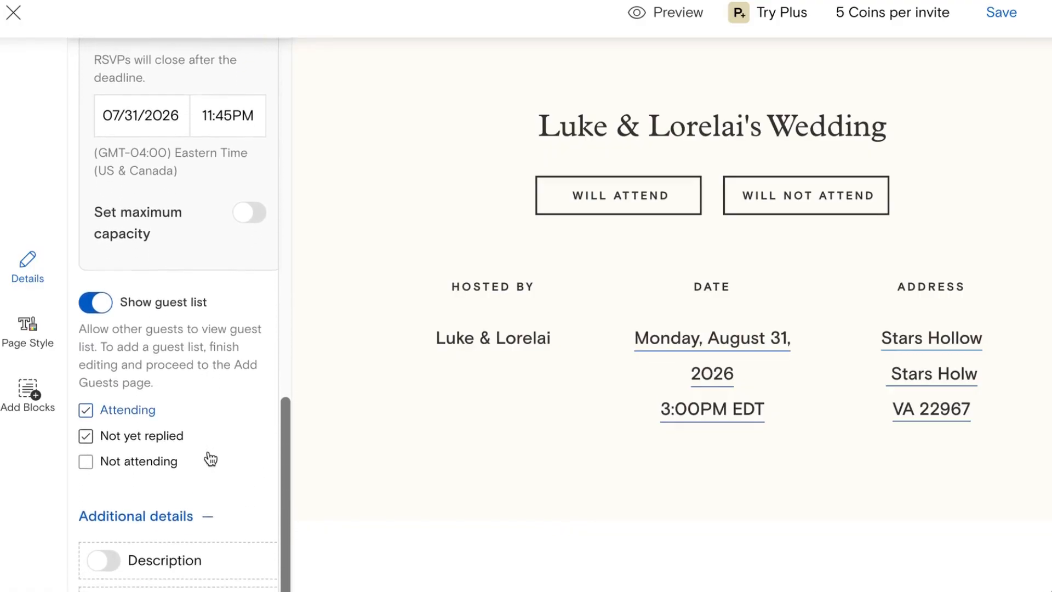
Step: Hide the guest list from invitees and turn on RSVP guest questions
left_click(95, 290)
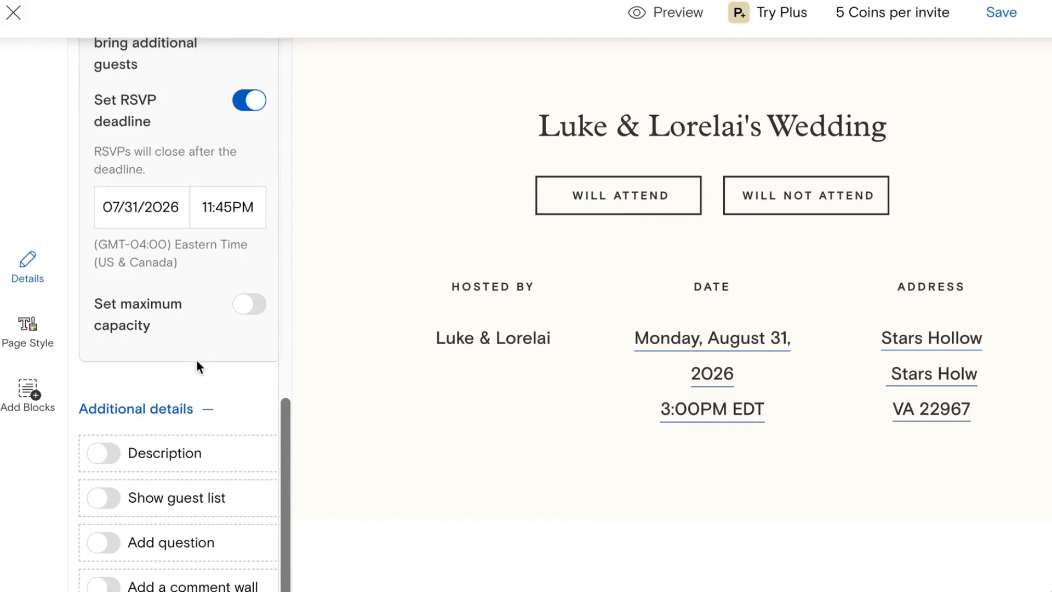
left_click(114, 549)
scroll(112, 544, "down", 3)
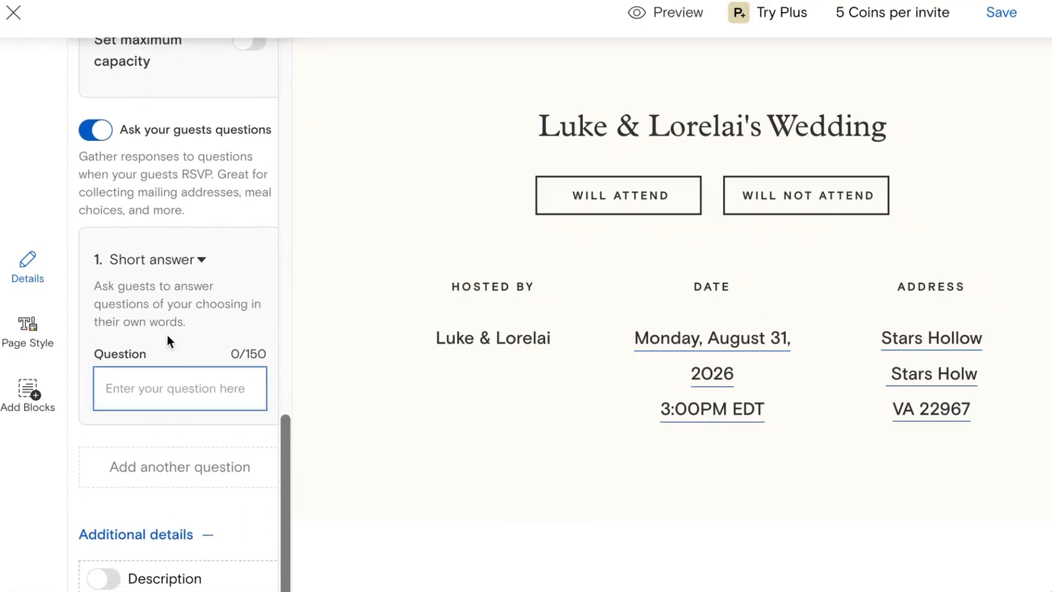
Step: Try the Checkboxes question type, then decline the Plus upgrade to keep Short answer
left_click(183, 267)
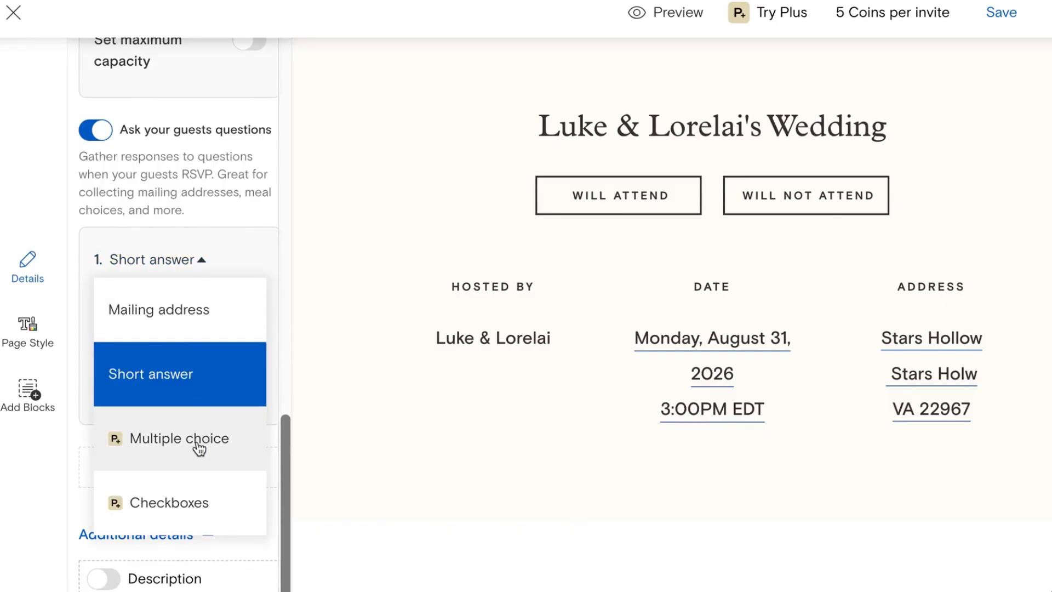
left_click(188, 508)
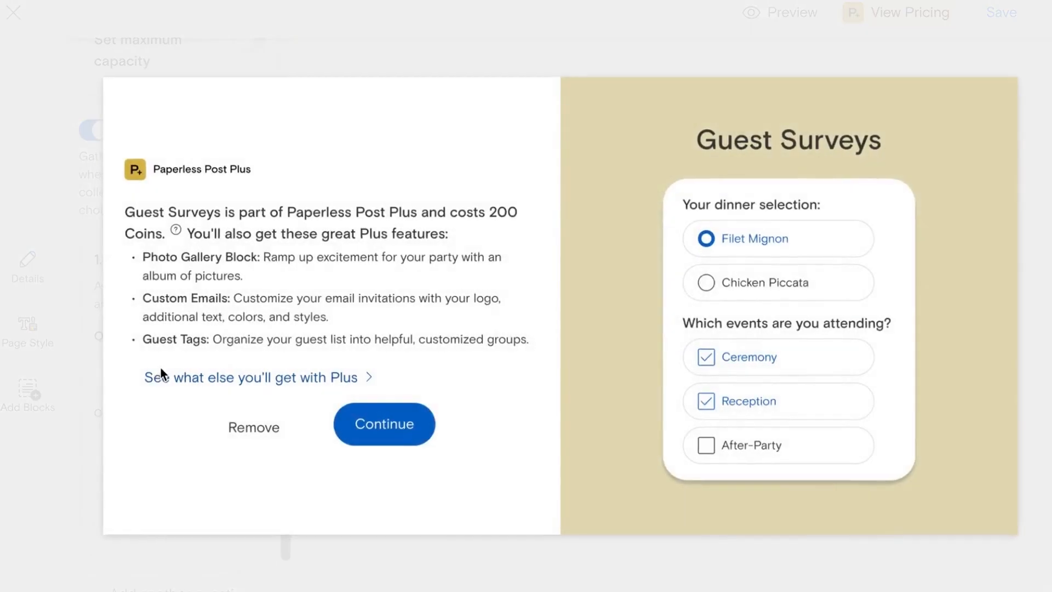
left_click(160, 369)
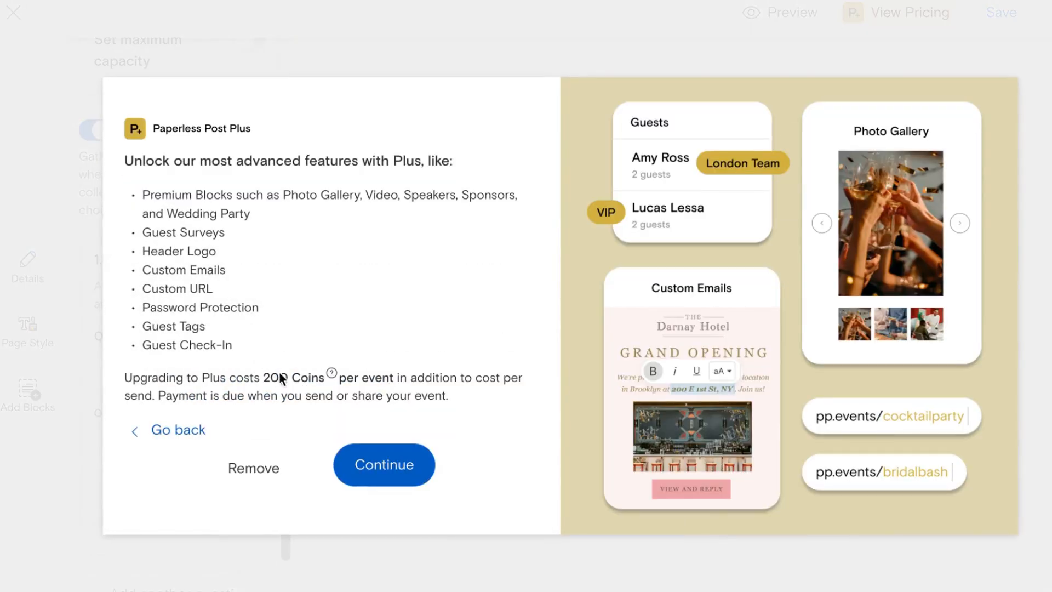
left_click(270, 472)
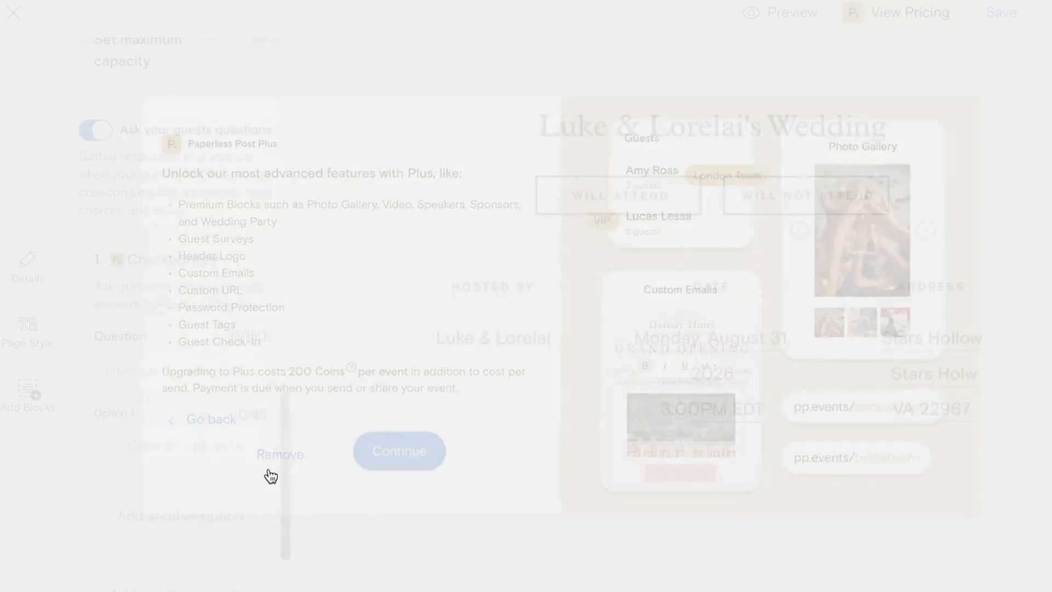
left_click(175, 261)
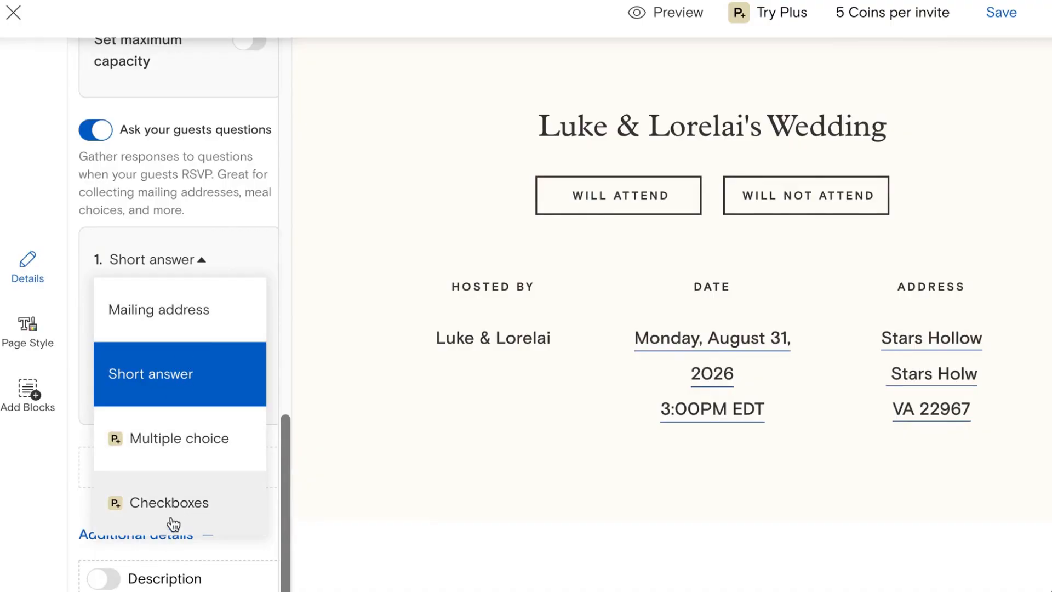
Step: Write question 1: 'Please identify your preferred main meal option between: (1) Chicken or (2) Fish'
left_click(192, 392)
type("Please identify")
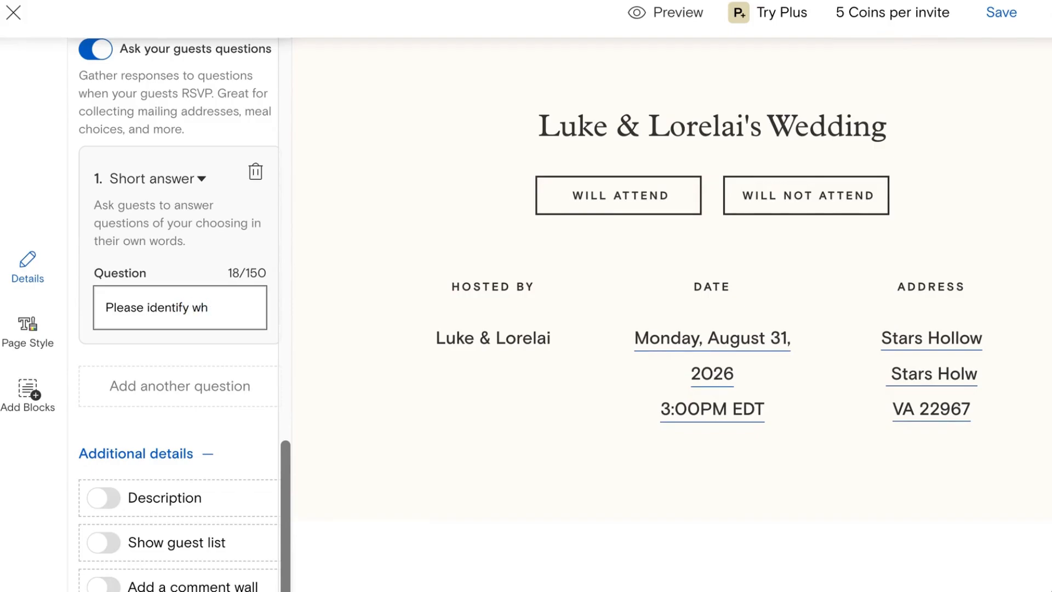
type(" wh")
key("ctrl+a")
type("Please identify your preferred m")
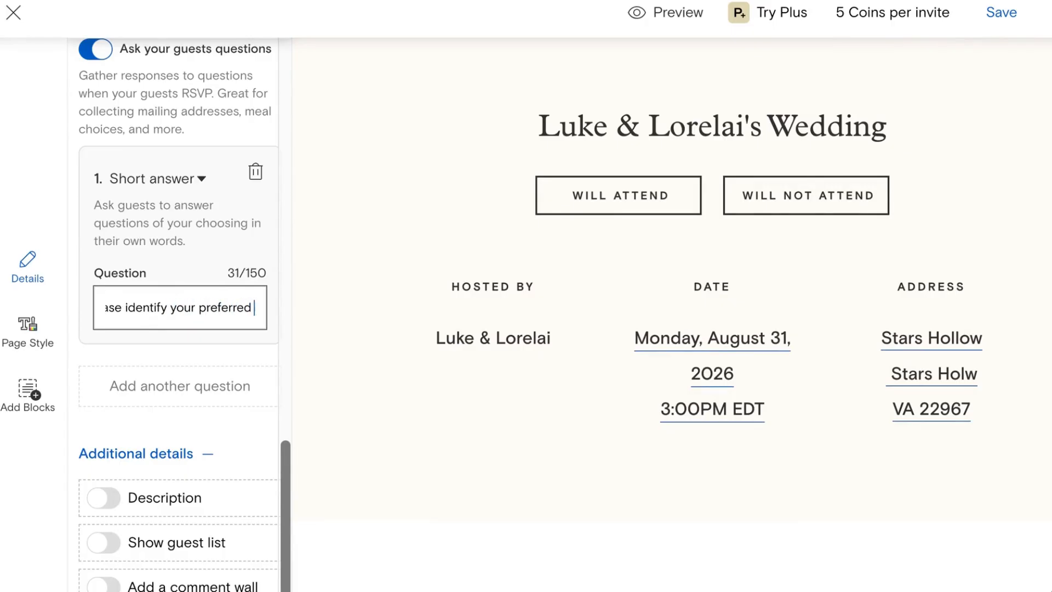
type("ain meal ")
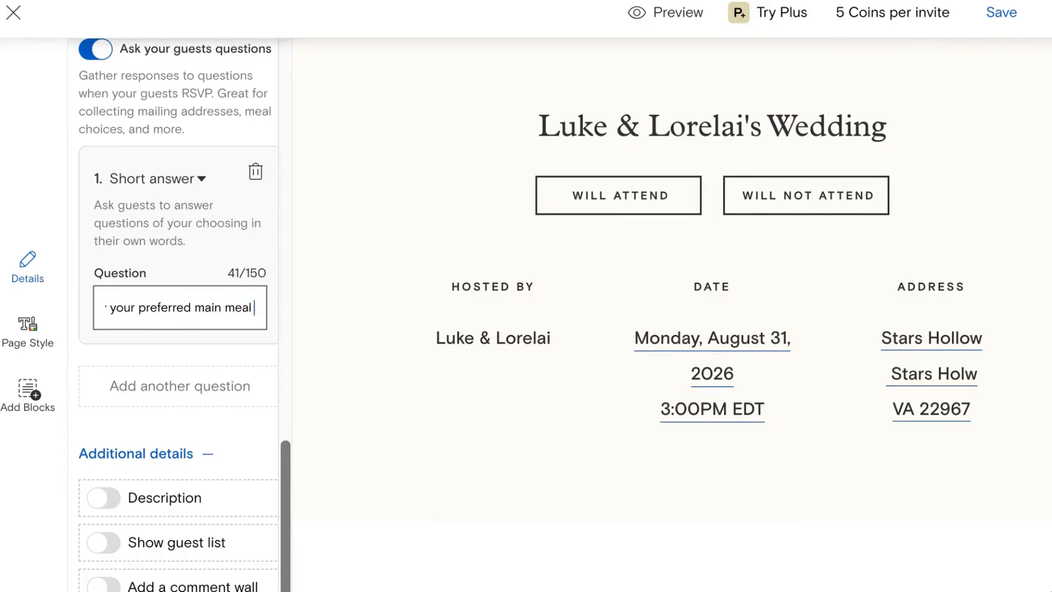
type("opti")
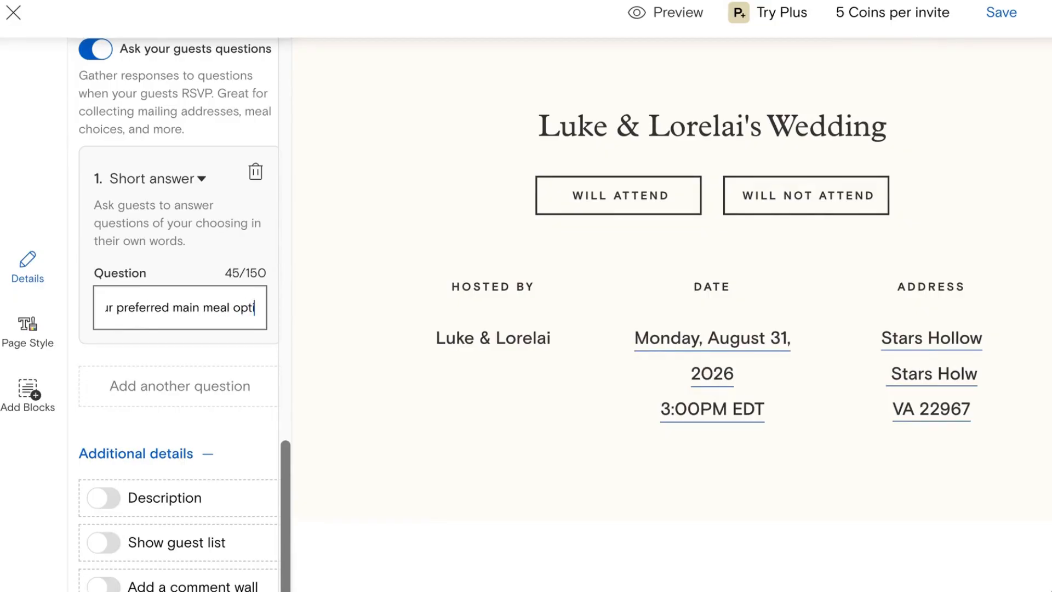
type("on between:")
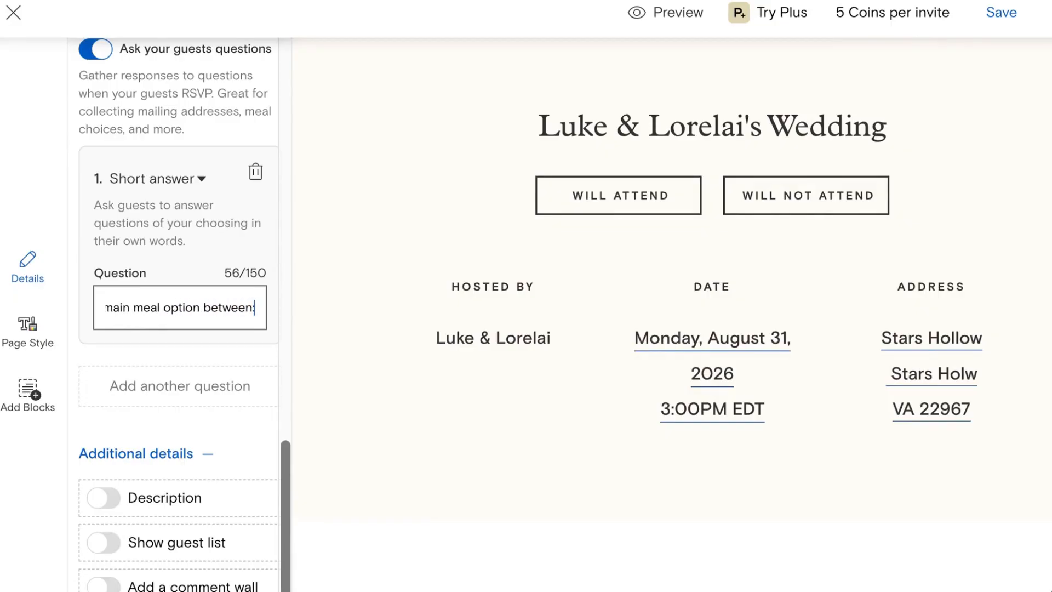
type(" (1")
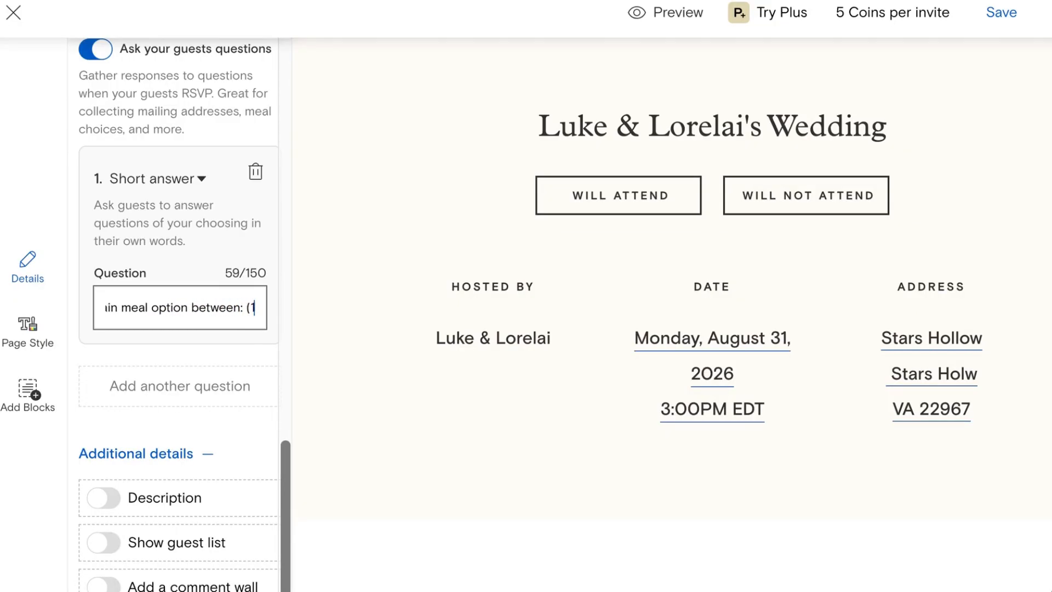
type(") Chicken")
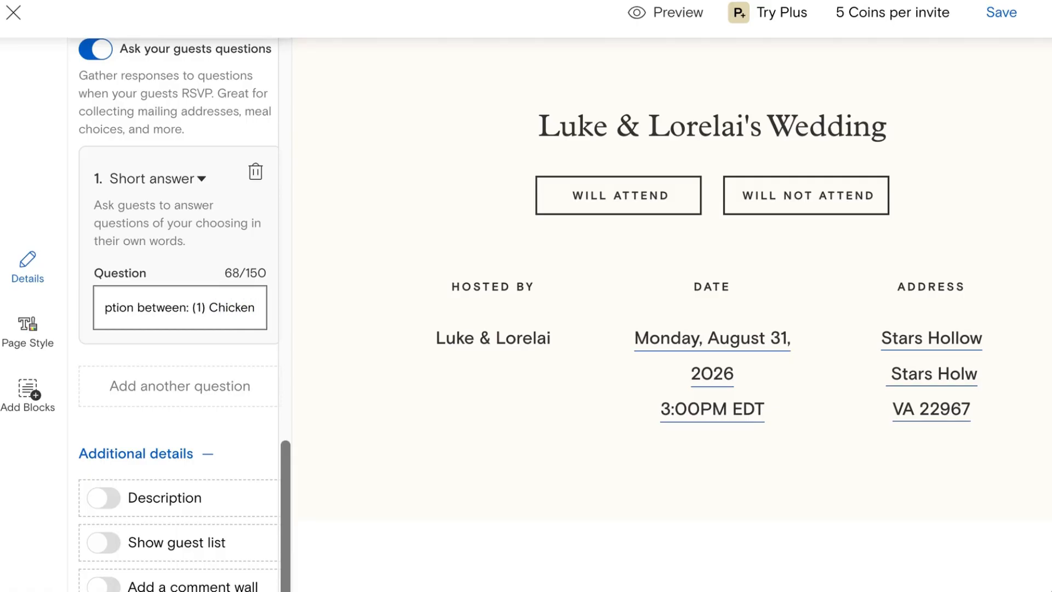
type(" or (2) ")
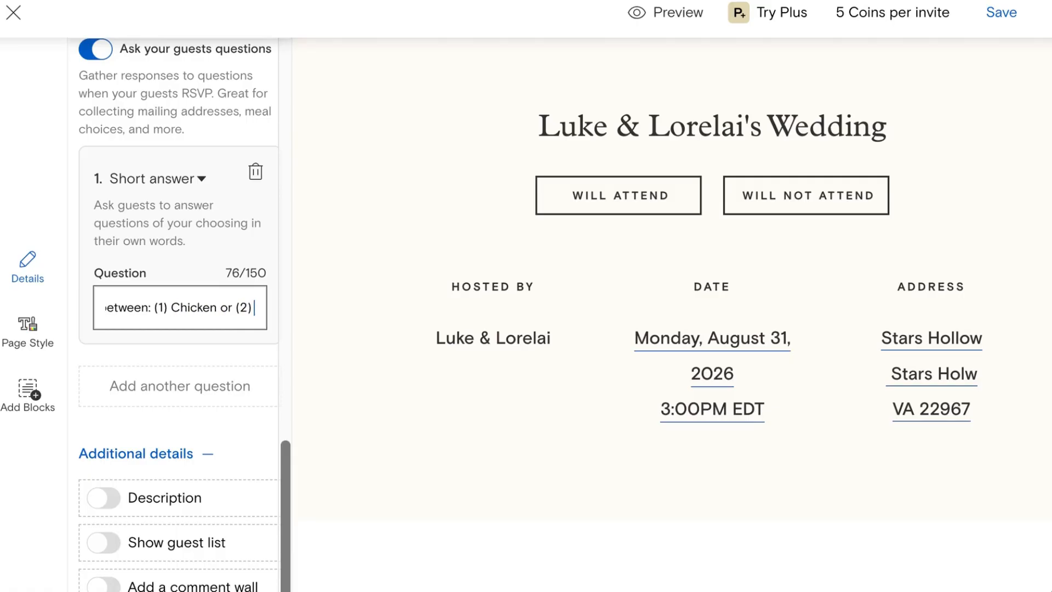
type("Fish")
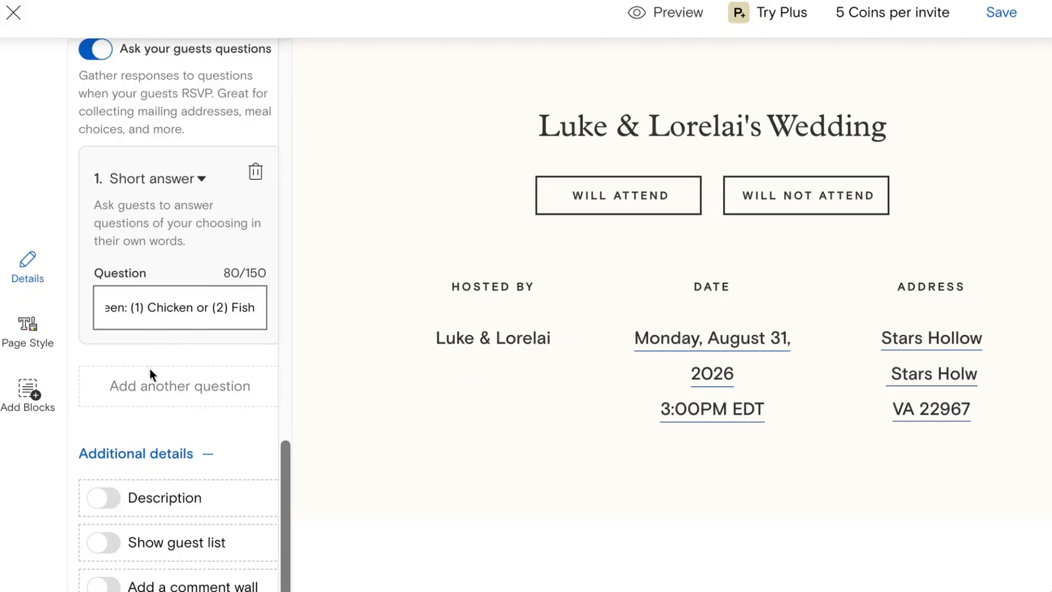
Step: Add a short-answer question 2: 'Please indicate whether you have any food allergies or intolerances.'
left_click(200, 388)
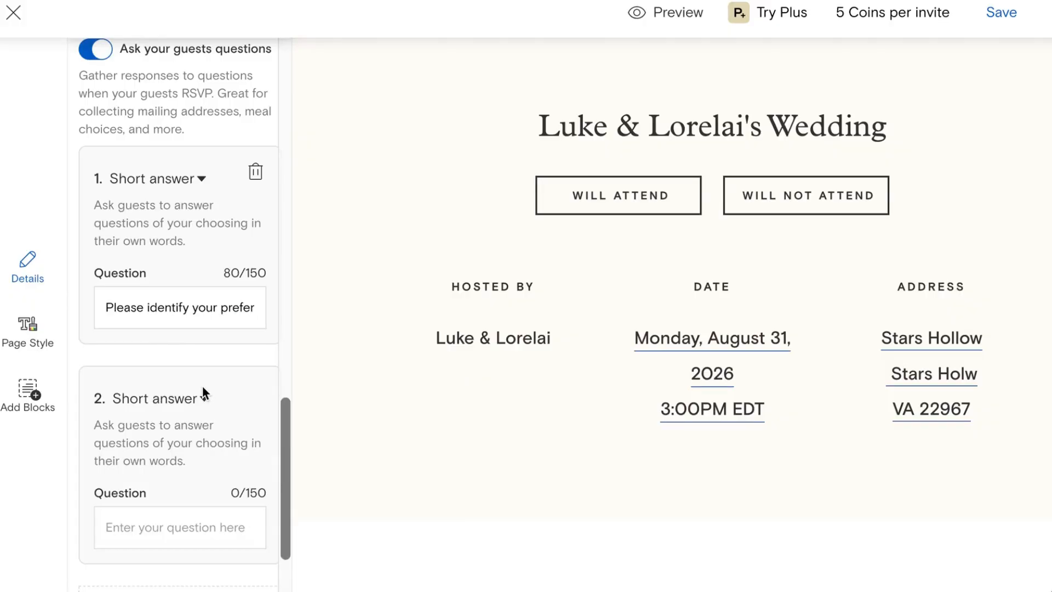
scroll(194, 351, "down", 2)
left_click(187, 296)
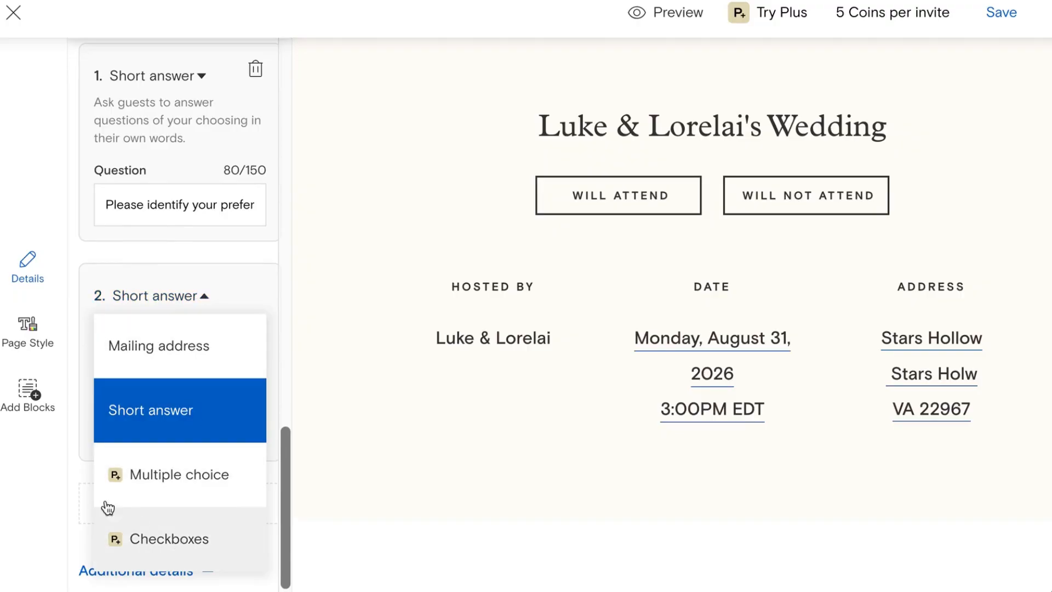
left_click(58, 481)
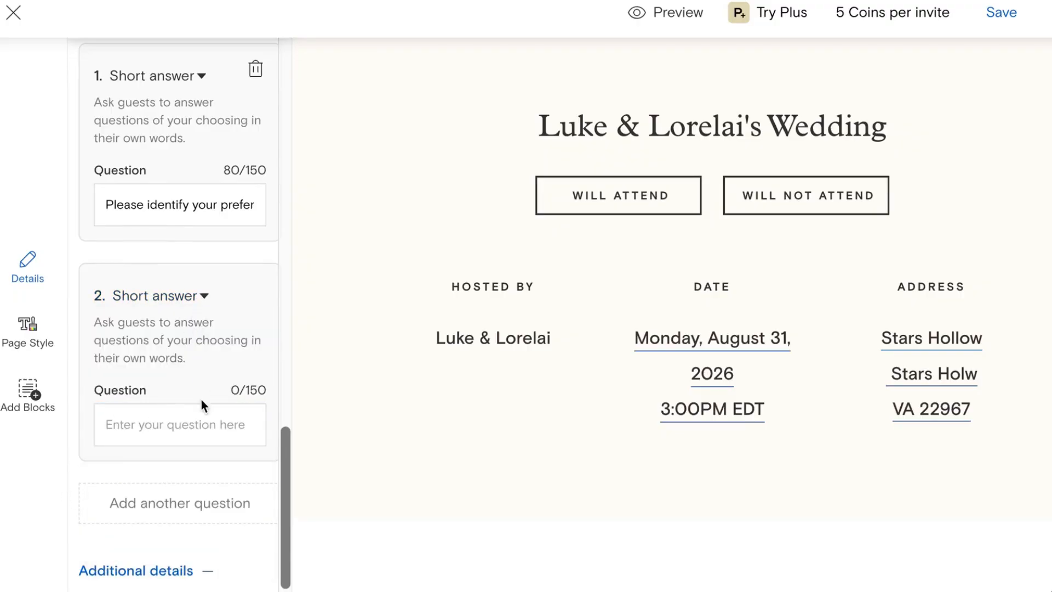
left_click(198, 424)
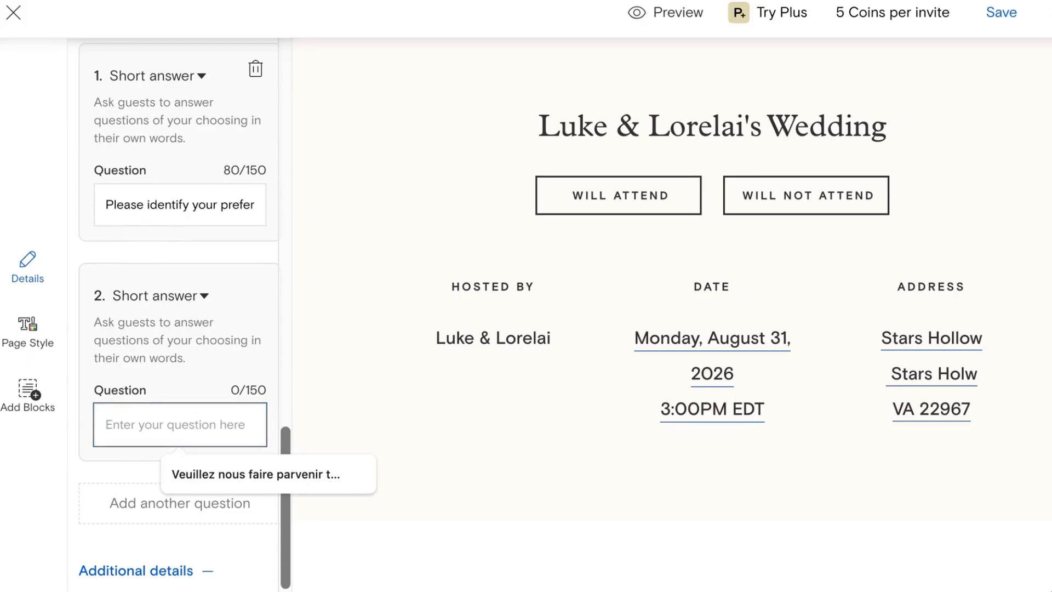
type("Pleas")
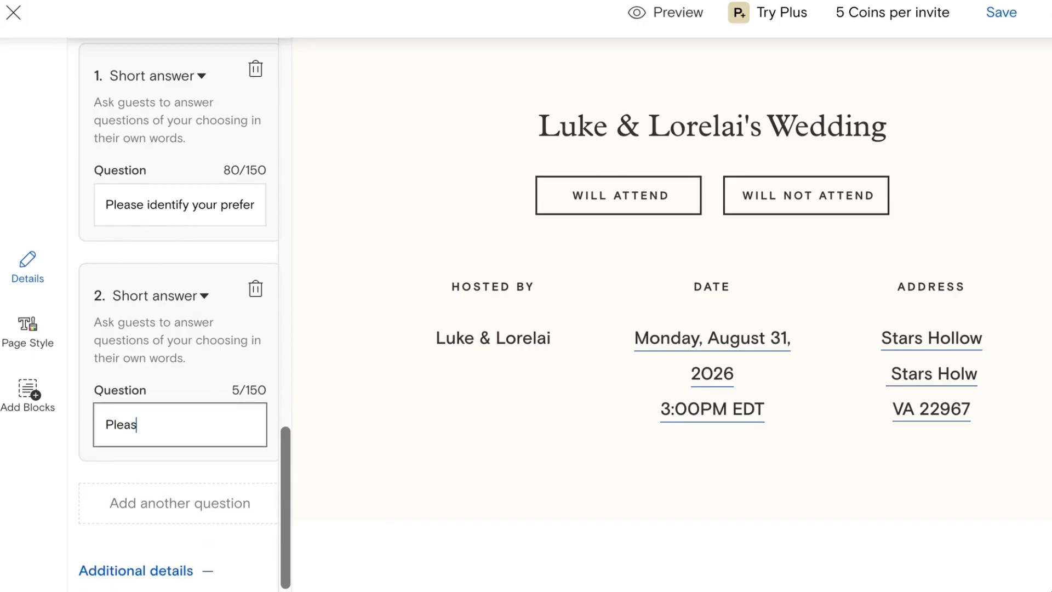
type("e indicate whe")
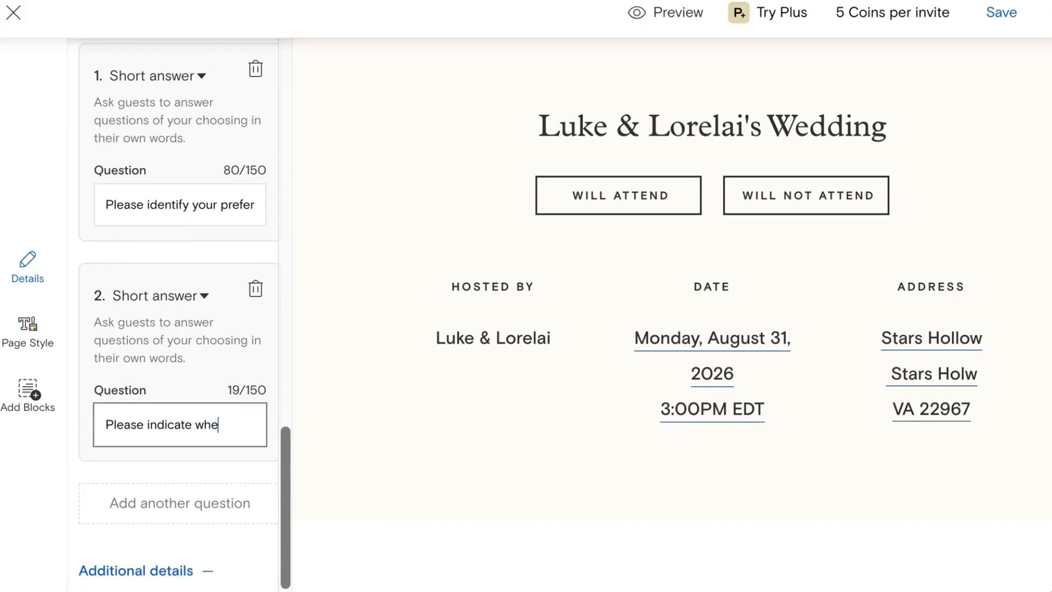
type("ther you have any fo")
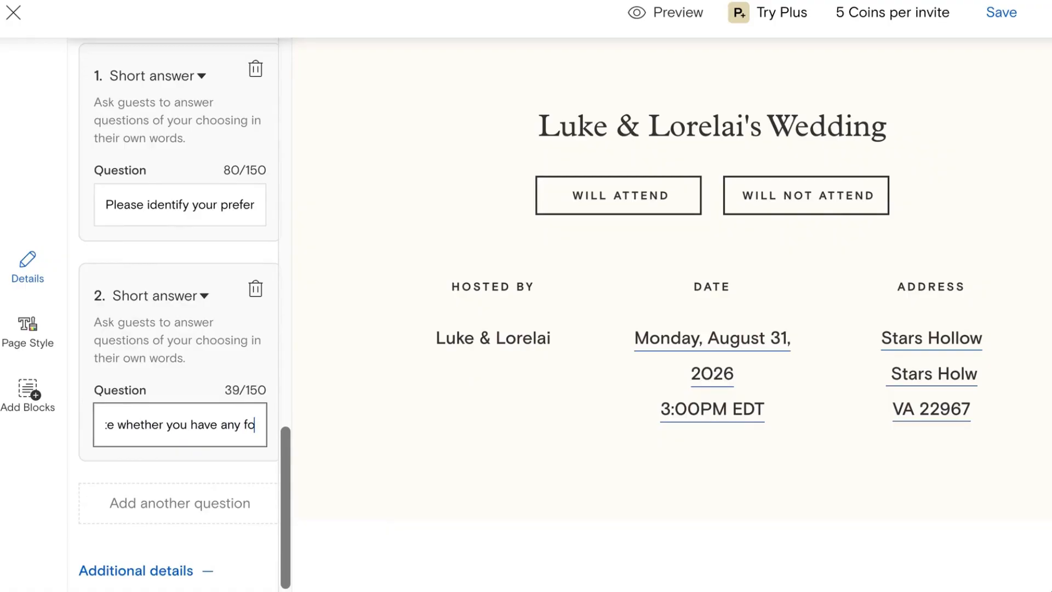
type("od allergies or i")
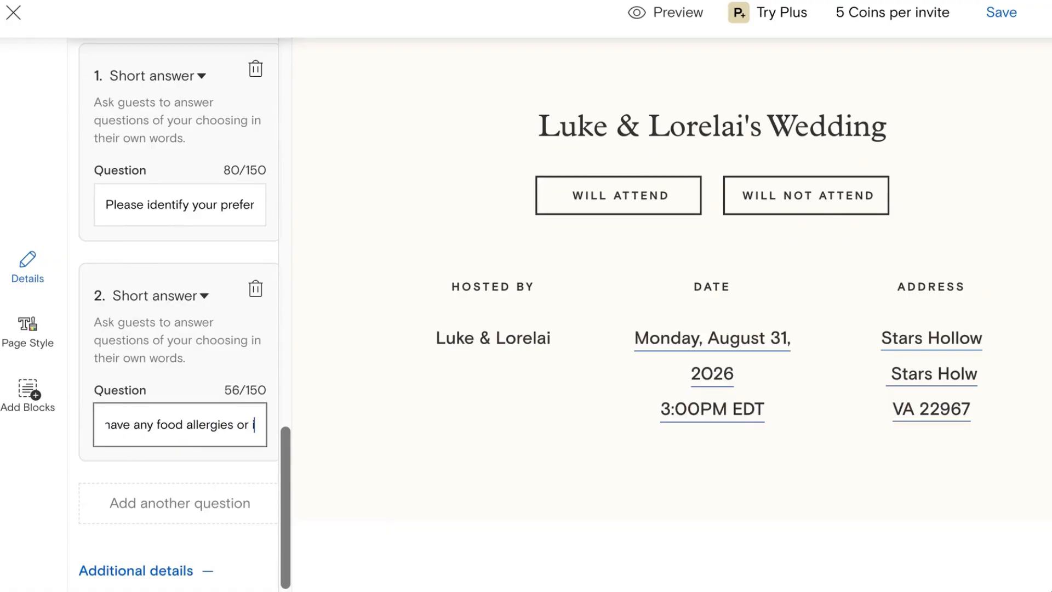
type("ntolerances.")
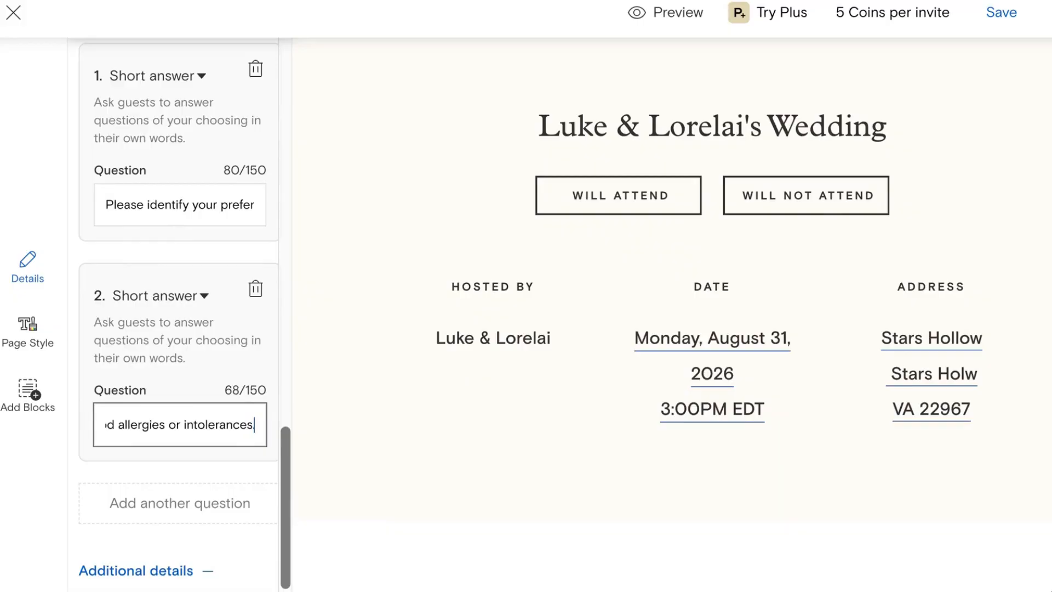
Step: Save the invitation with both guest questions
scroll(164, 475, "down", 2)
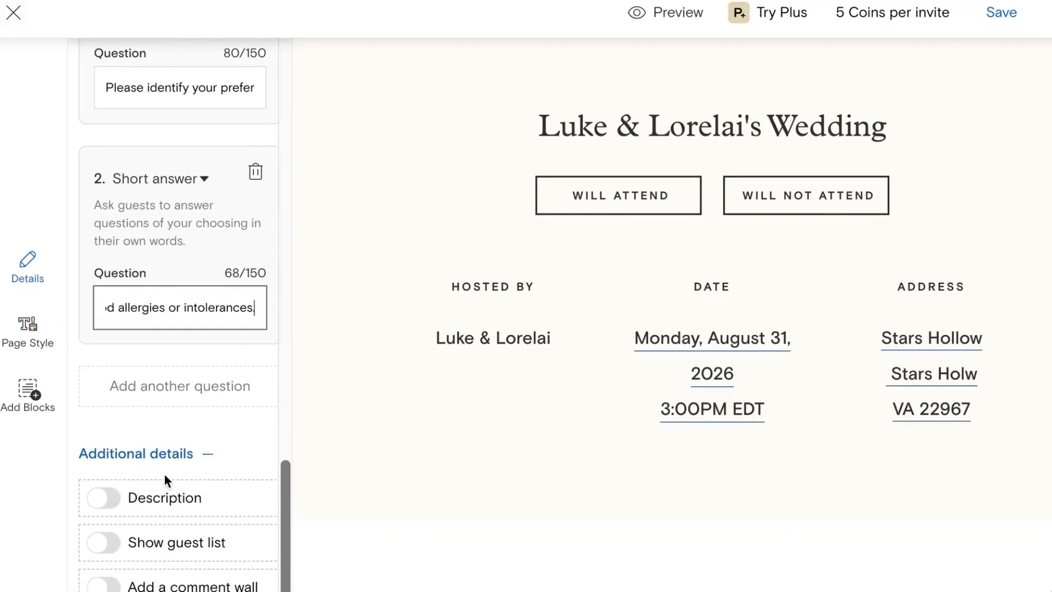
scroll(406, 489, "up", 4)
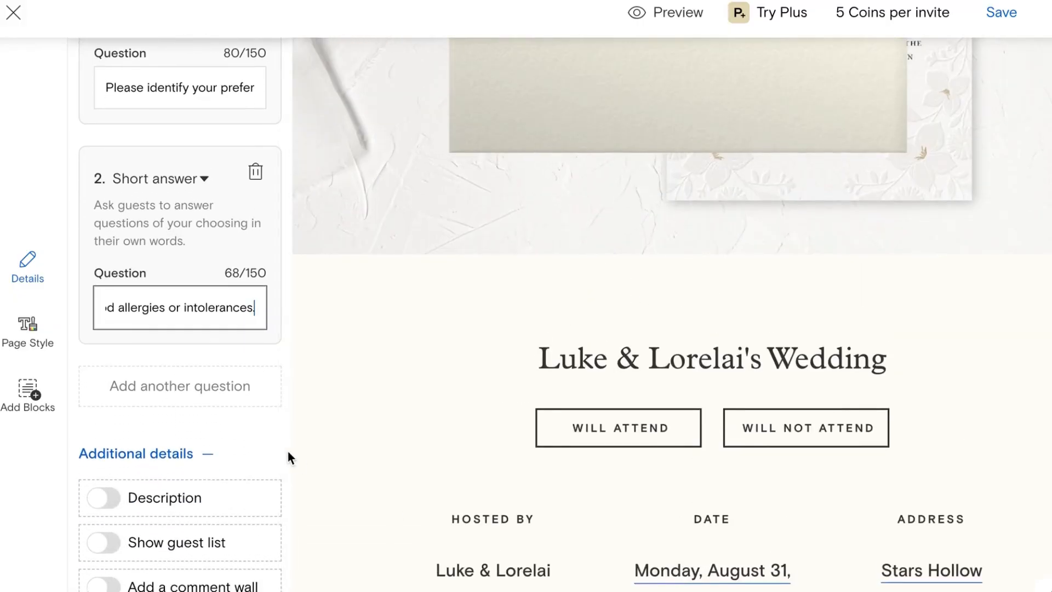
scroll(287, 455, "up", 8)
scroll(234, 384, "up", 12)
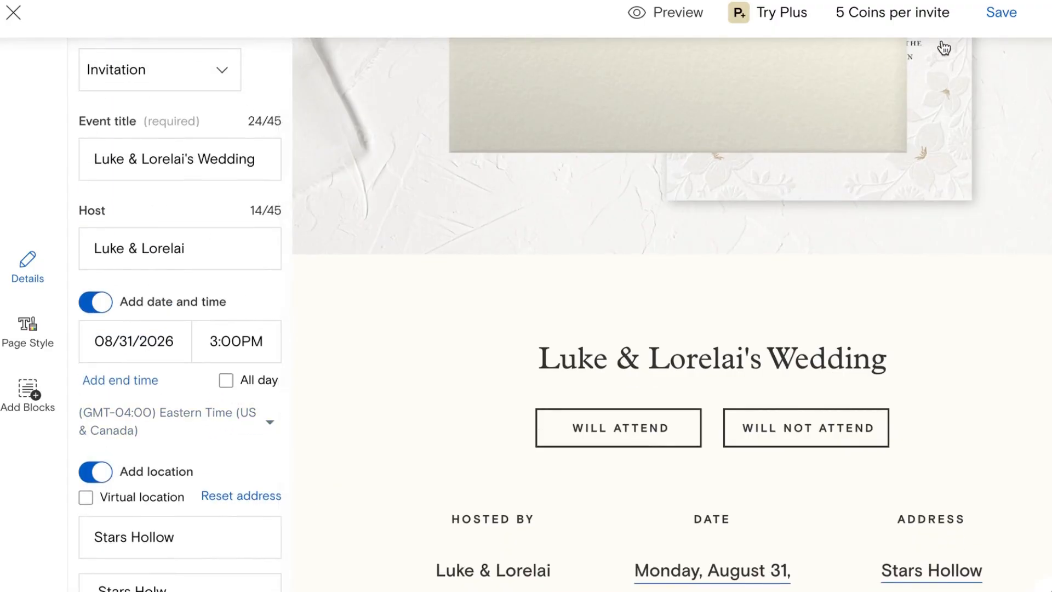
left_click(999, 13)
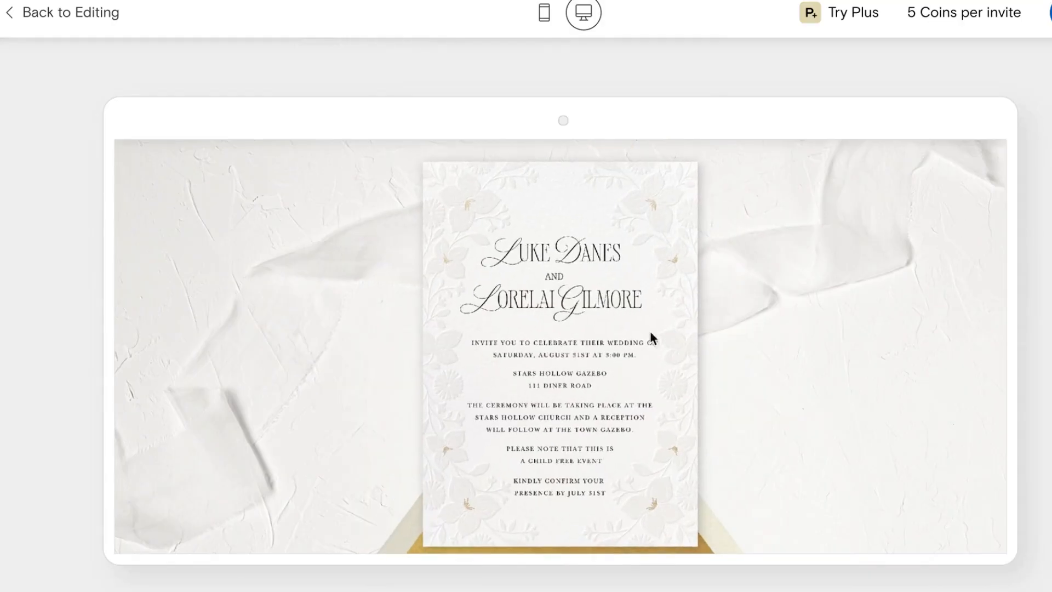
Step: Preview the RSVP as an attending guest, enter 'chi' for the meal question, then close the questions
scroll(585, 366, "down", 1)
scroll(585, 366, "down", 5)
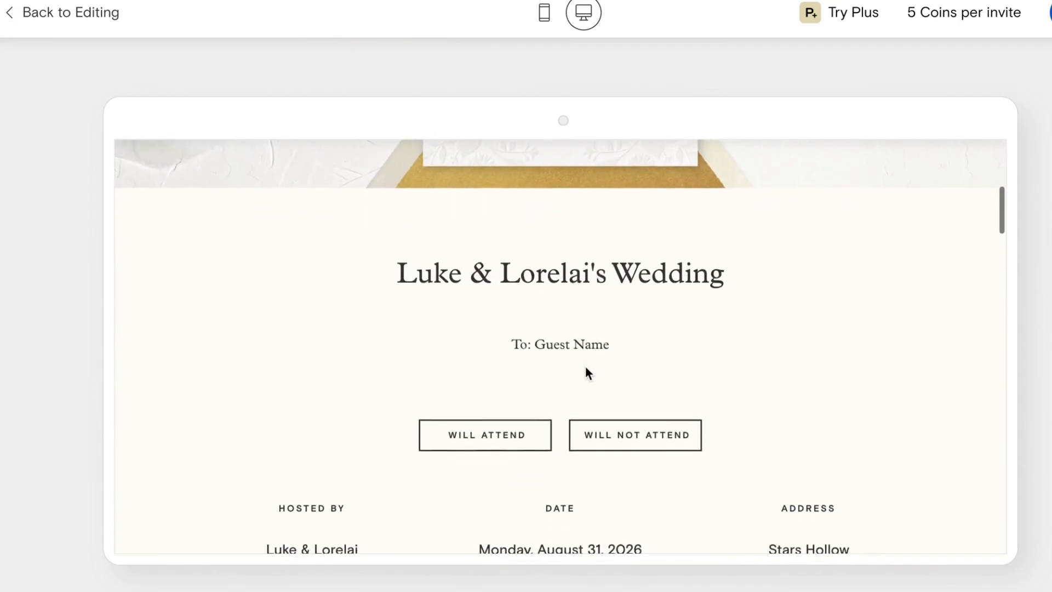
left_click(458, 357)
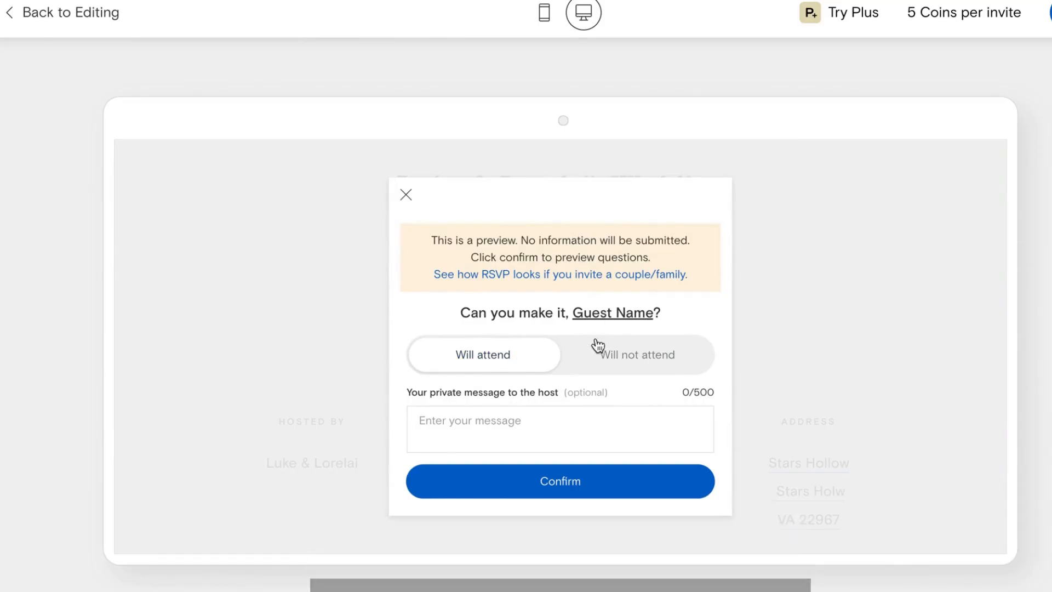
left_click(594, 485)
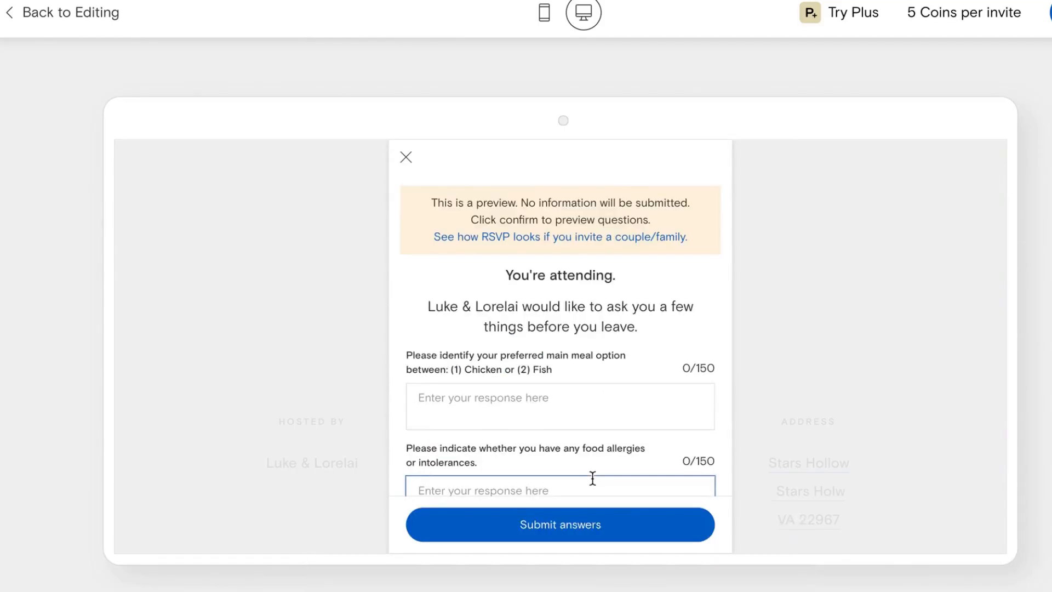
scroll(570, 416, "down", 1)
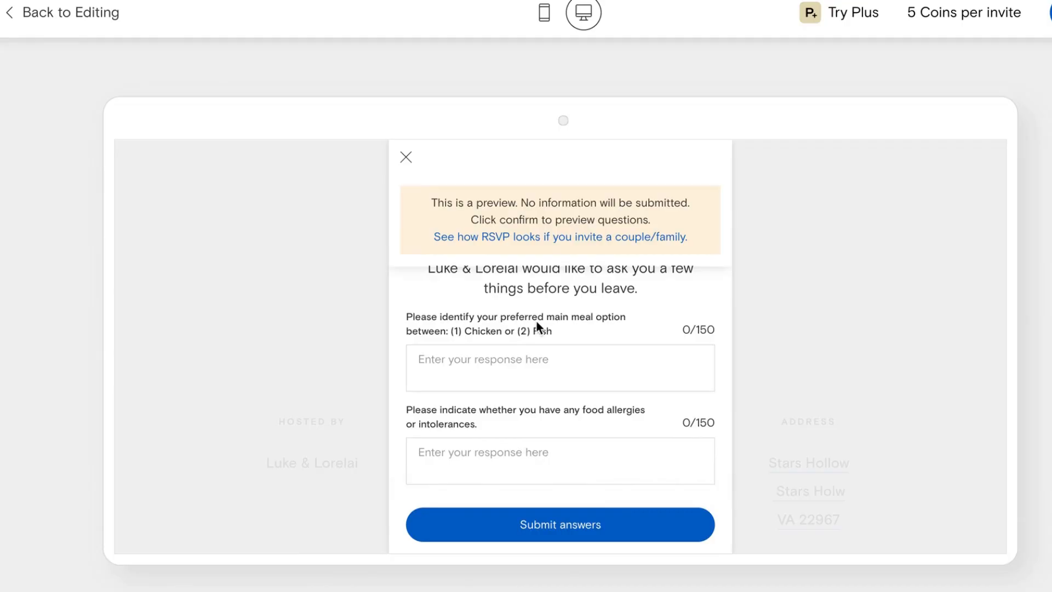
left_click(521, 364)
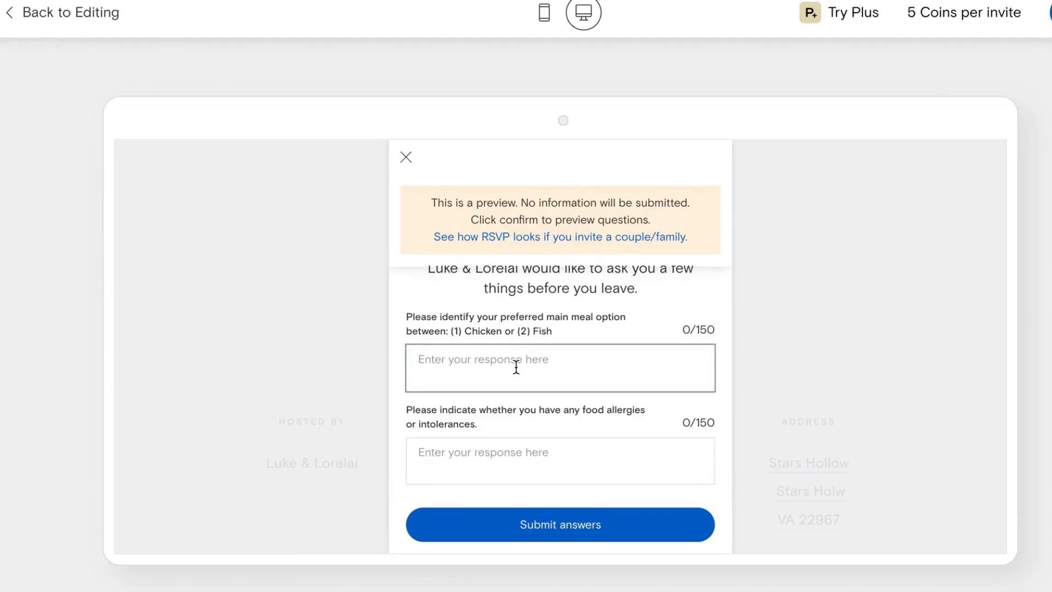
type("chicken")
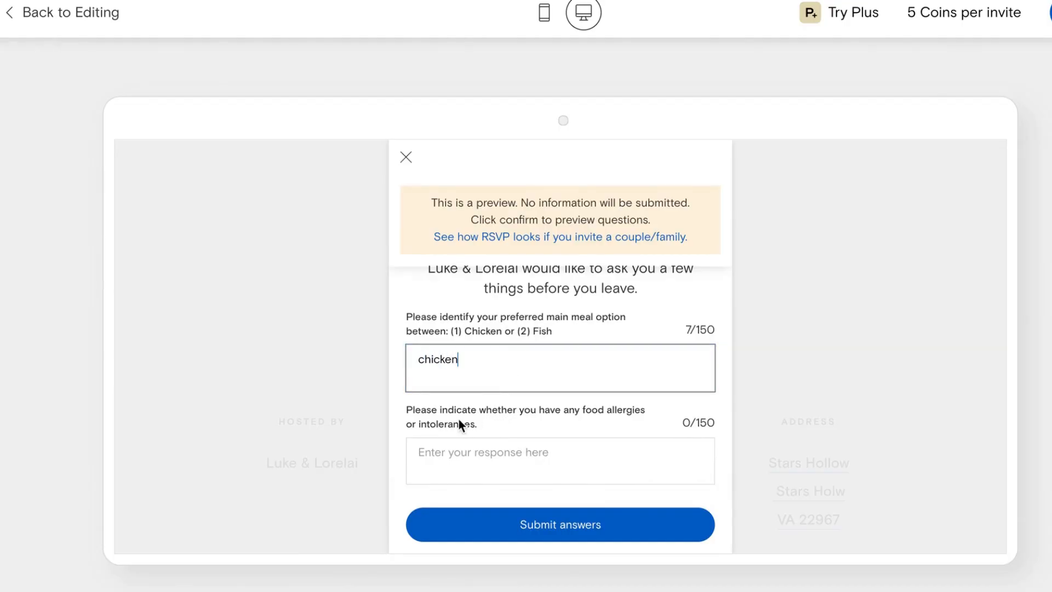
left_click(506, 452)
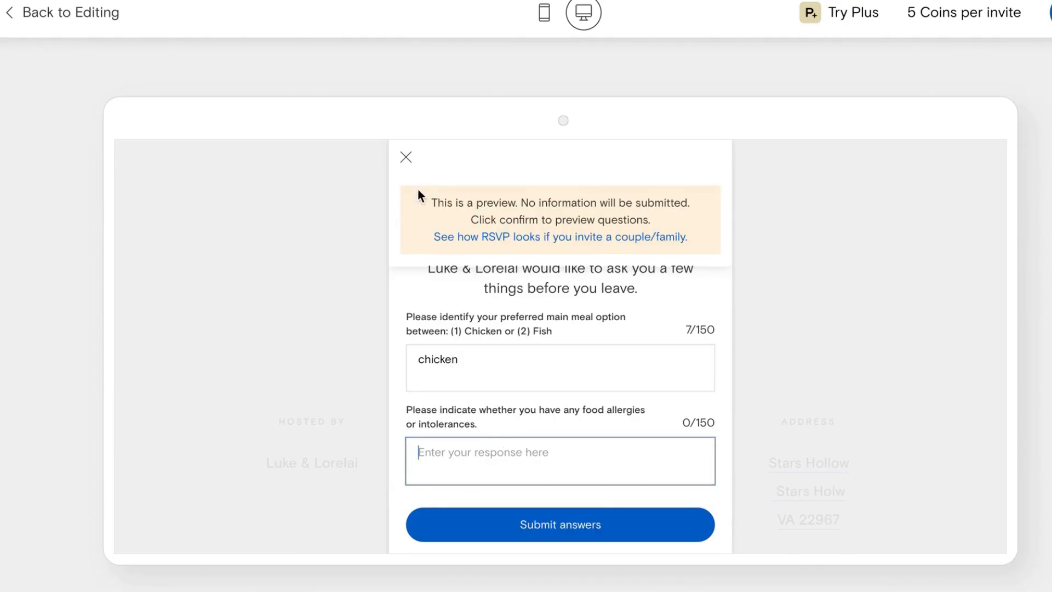
left_click(406, 157)
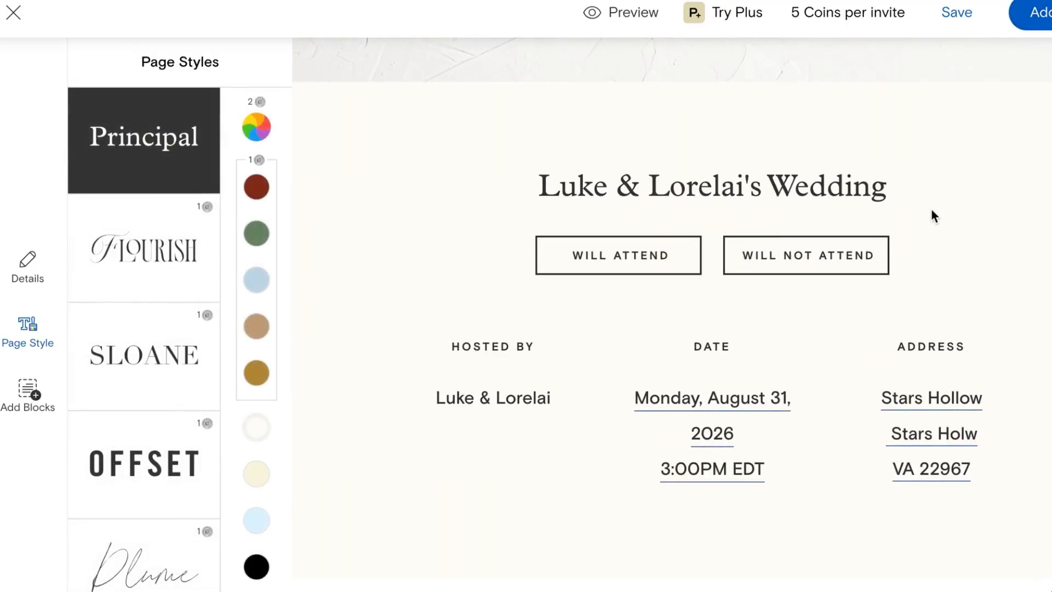
Step: Save the invitation with Add and continue to the guest-sending page
left_click(1045, 22)
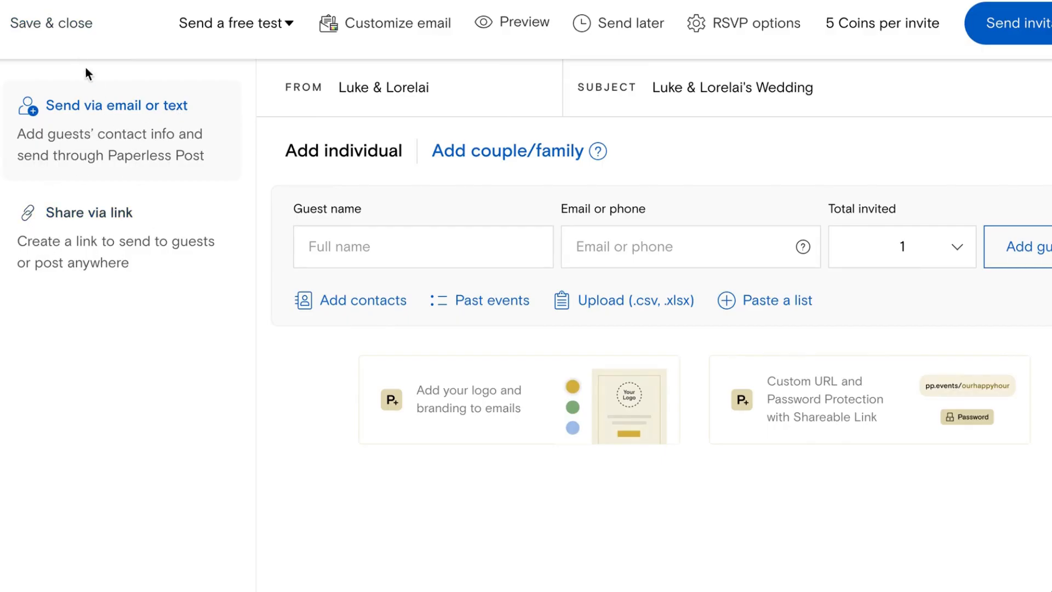
Step: Save and close the invitation draft and browse to the earlier wedding event
left_click(68, 27)
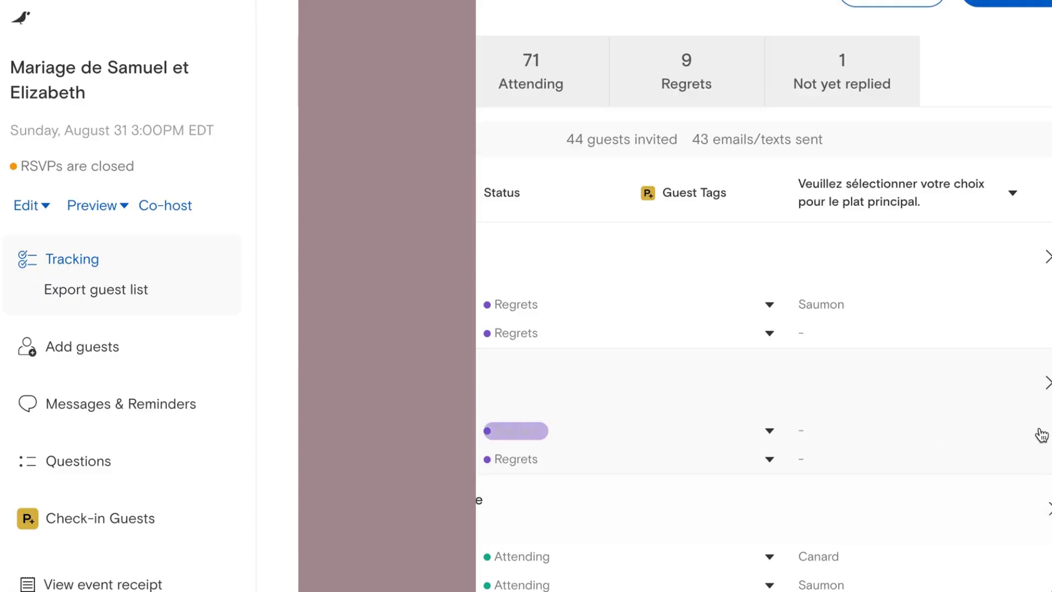
scroll(822, 383, "down", 1)
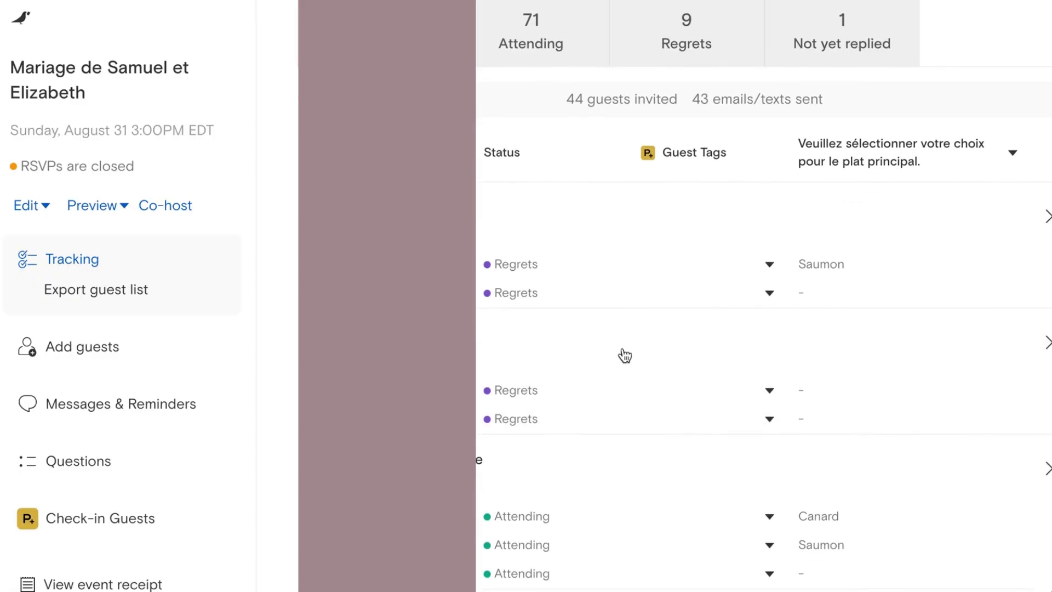
scroll(576, 444, "down", 3)
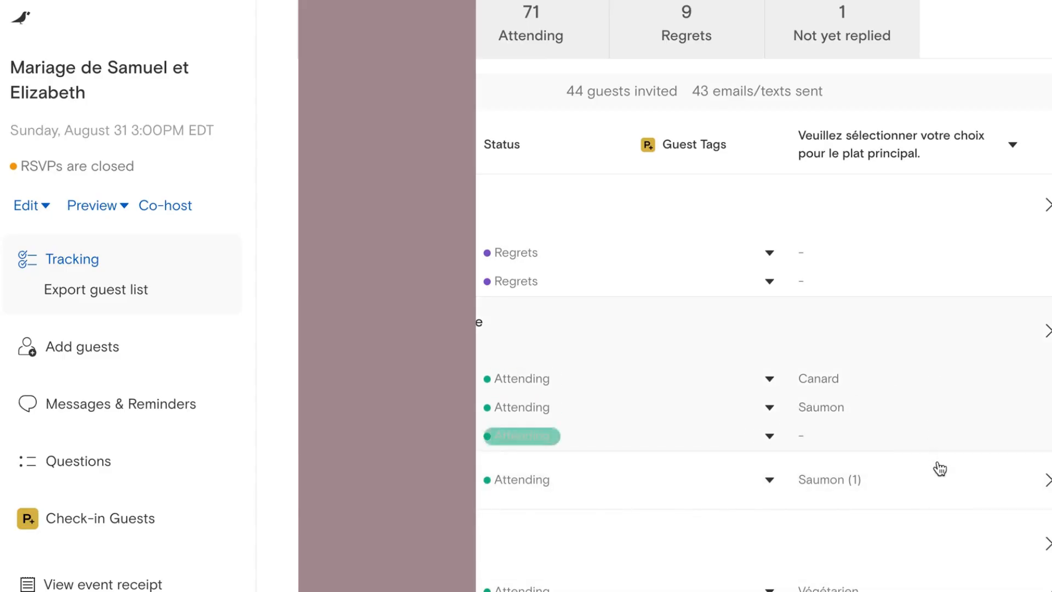
scroll(935, 489, "down", 3)
scroll(942, 509, "down", 7)
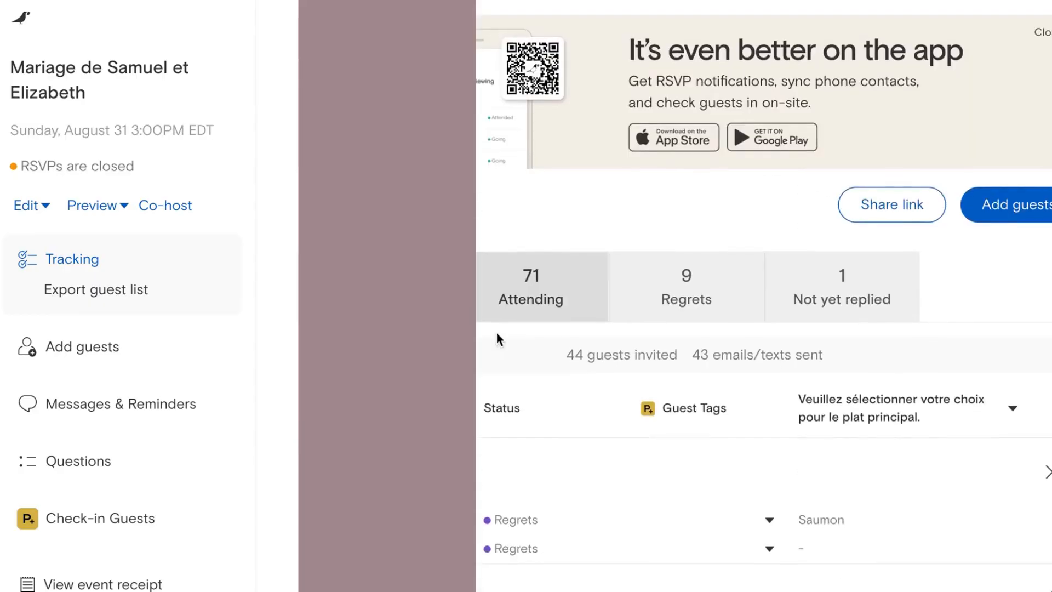
scroll(496, 334, "down", 2)
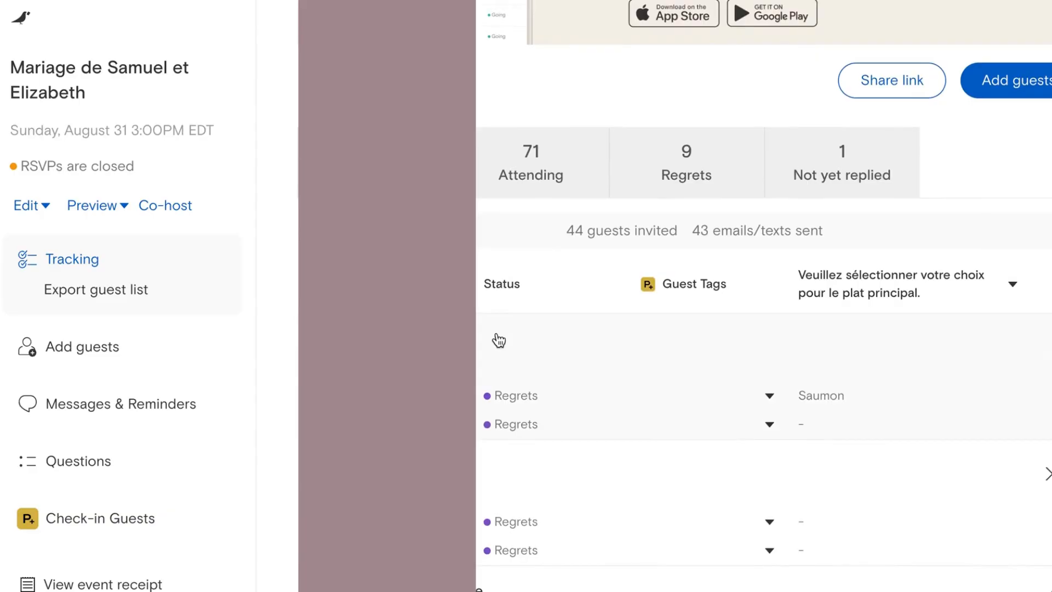
scroll(499, 339, "down", 1)
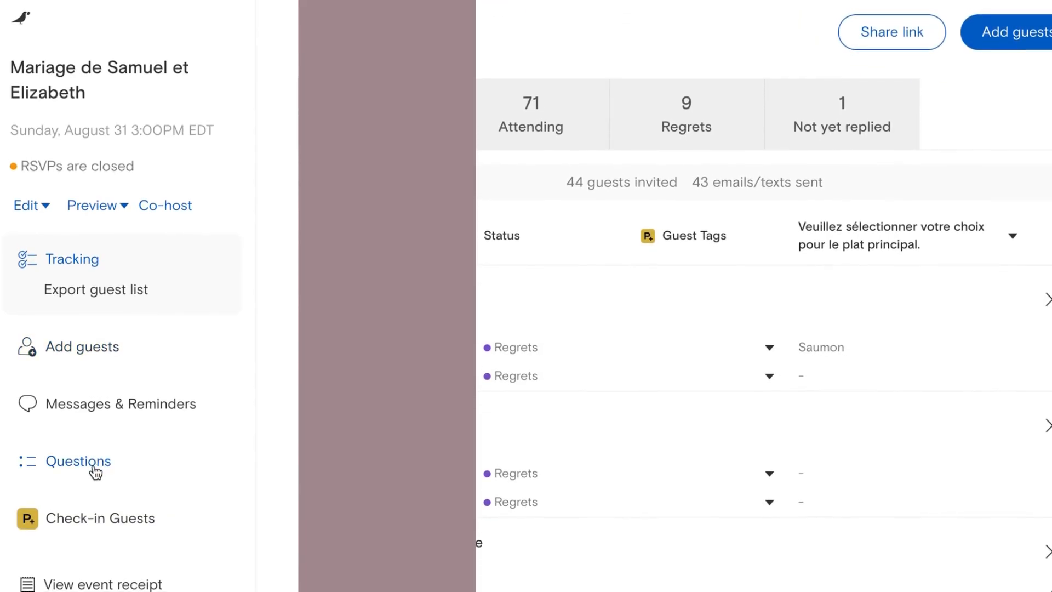
Step: Review guests' meal and allergy answers in the earlier event's Questions table
left_click(95, 473)
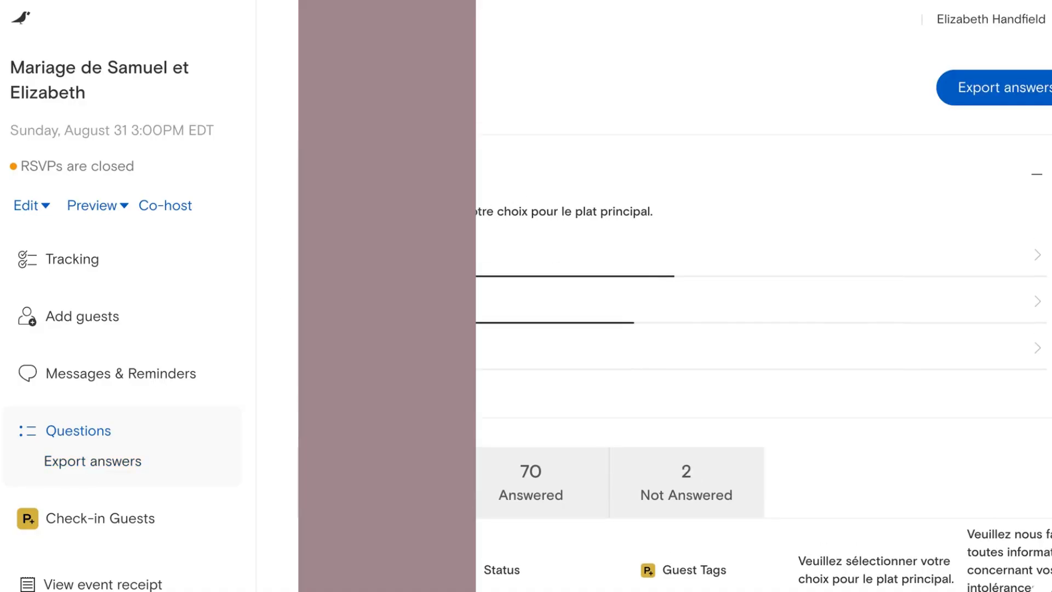
scroll(284, 335, "down", 2)
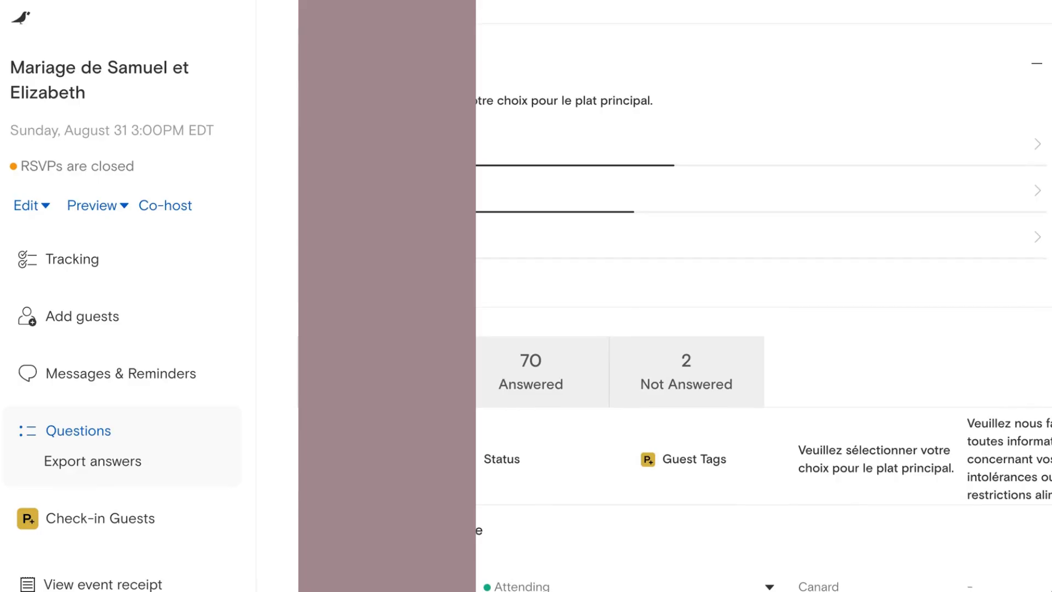
scroll(284, 336, "down", 3)
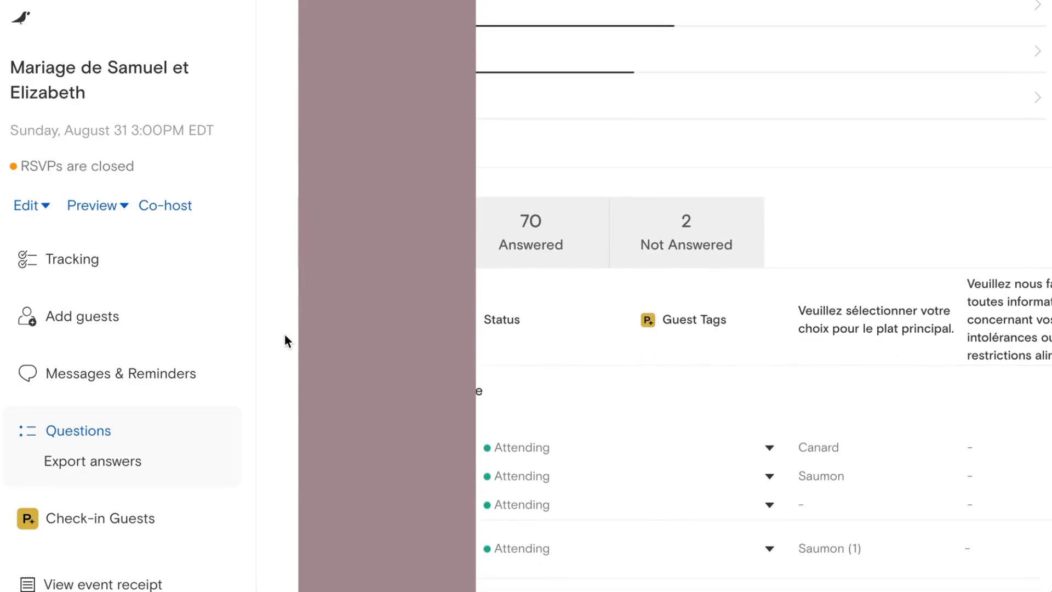
scroll(810, 430, "right", 3)
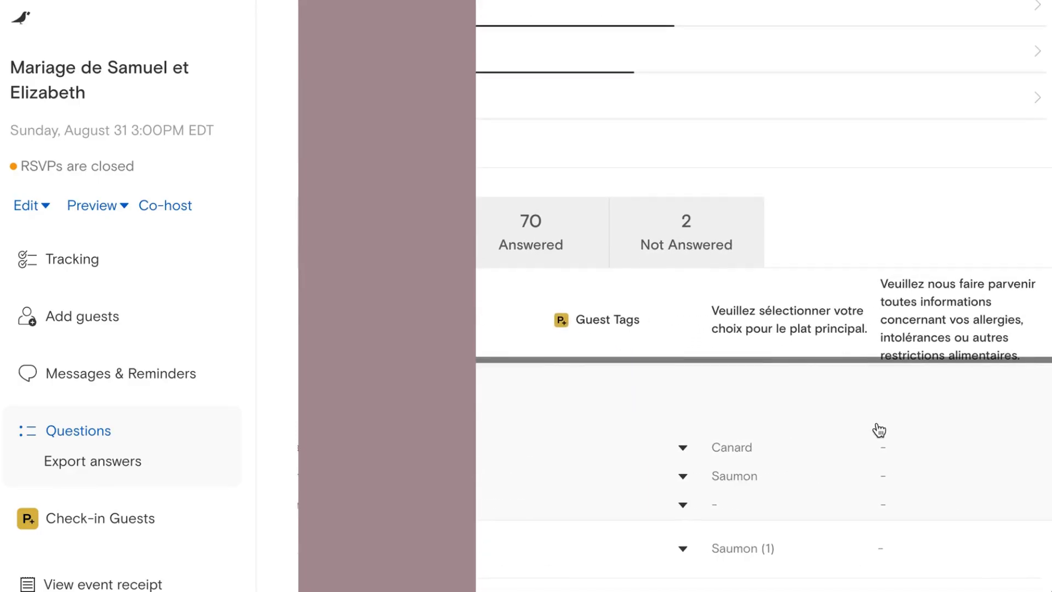
scroll(1005, 423, "down", 2)
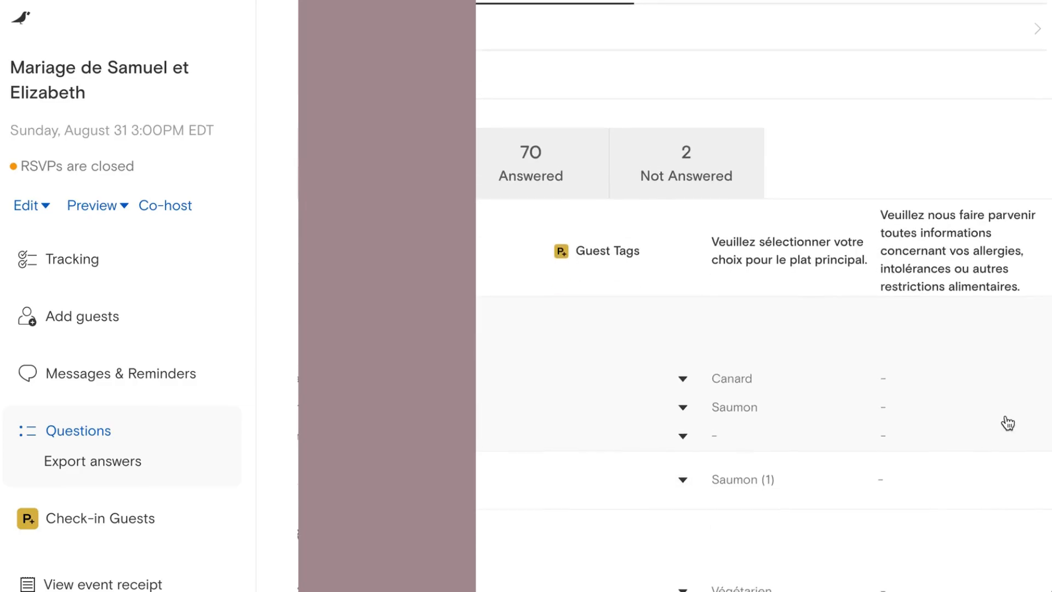
scroll(1008, 423, "down", 10)
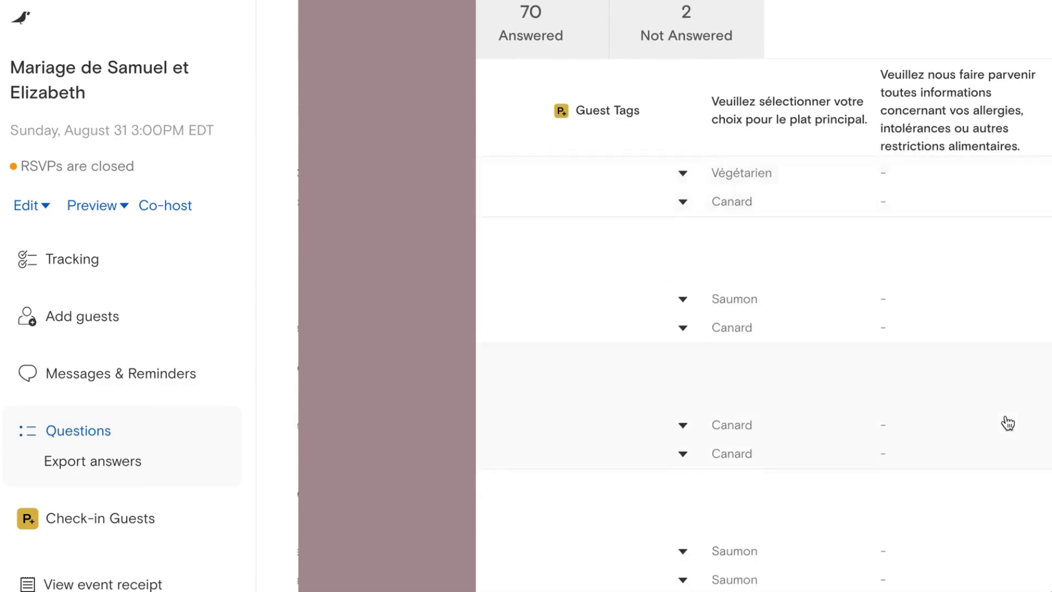
scroll(1008, 422, "down", 10)
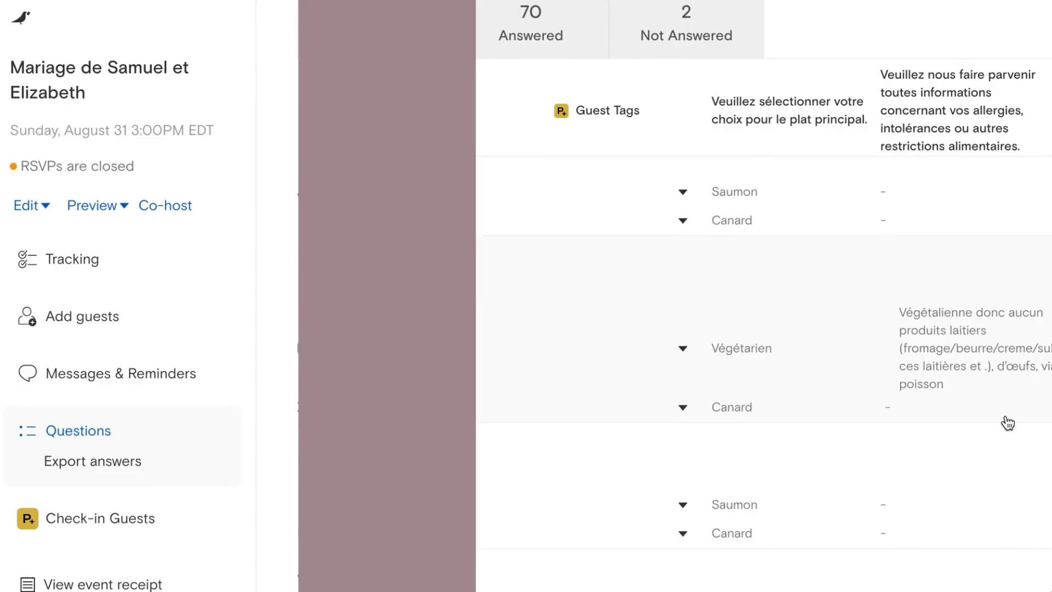
scroll(1039, 388, "down", 3)
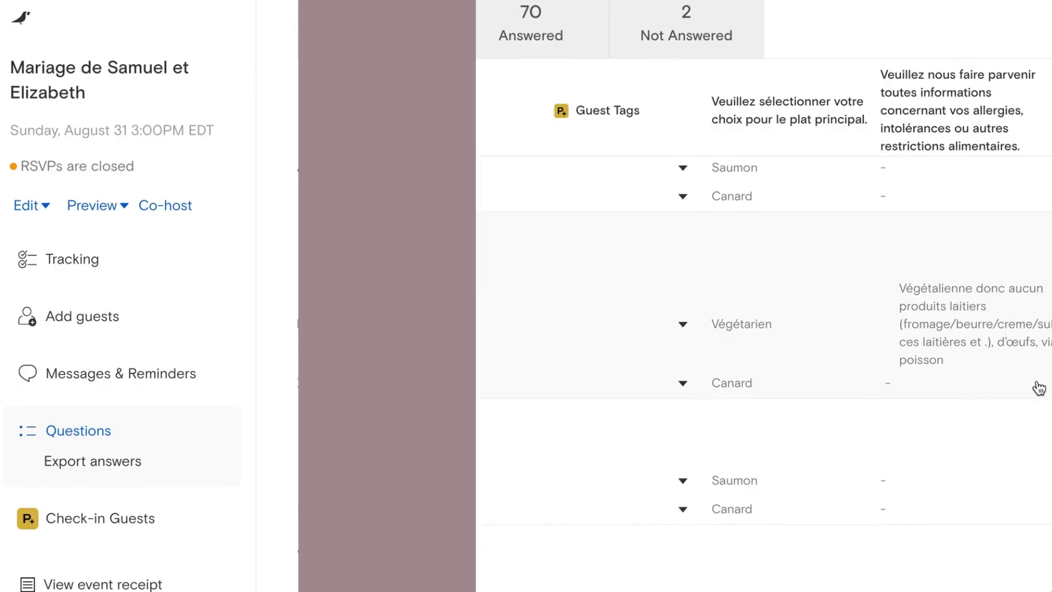
scroll(1039, 388, "down", 10)
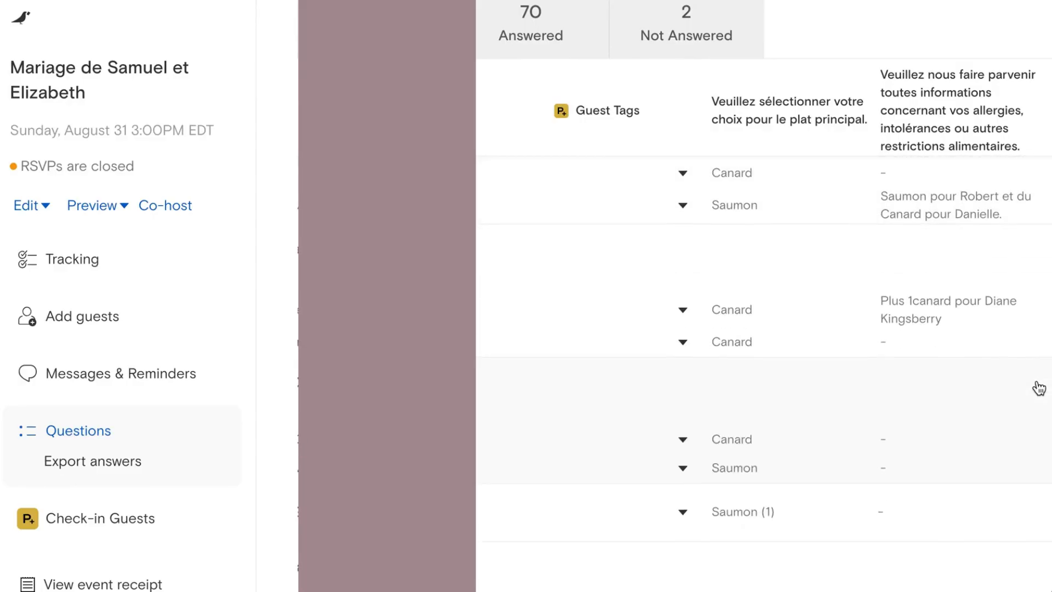
scroll(1039, 388, "down", 5)
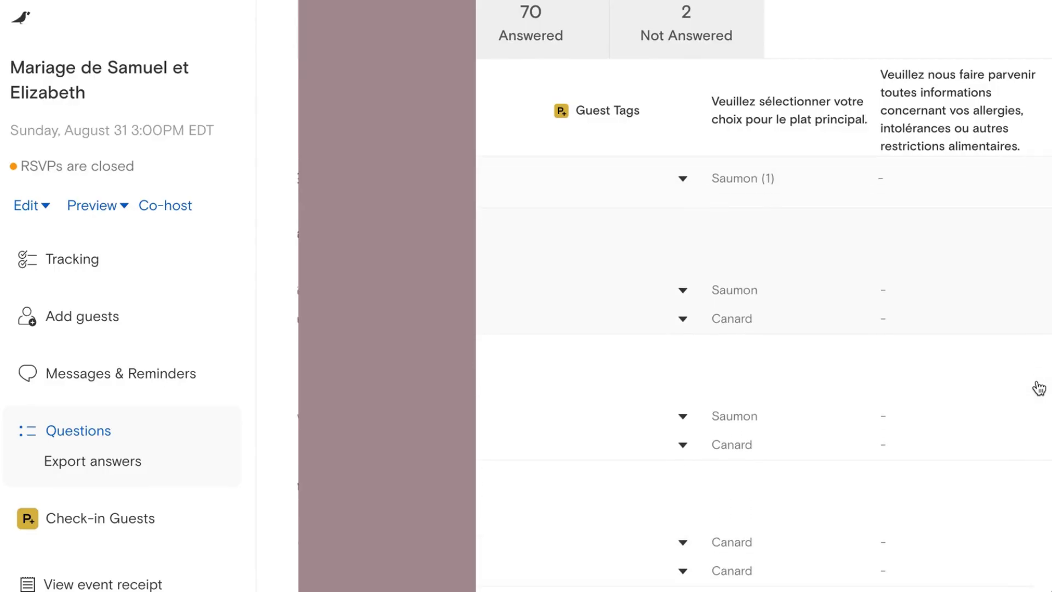
scroll(1039, 388, "up", 7)
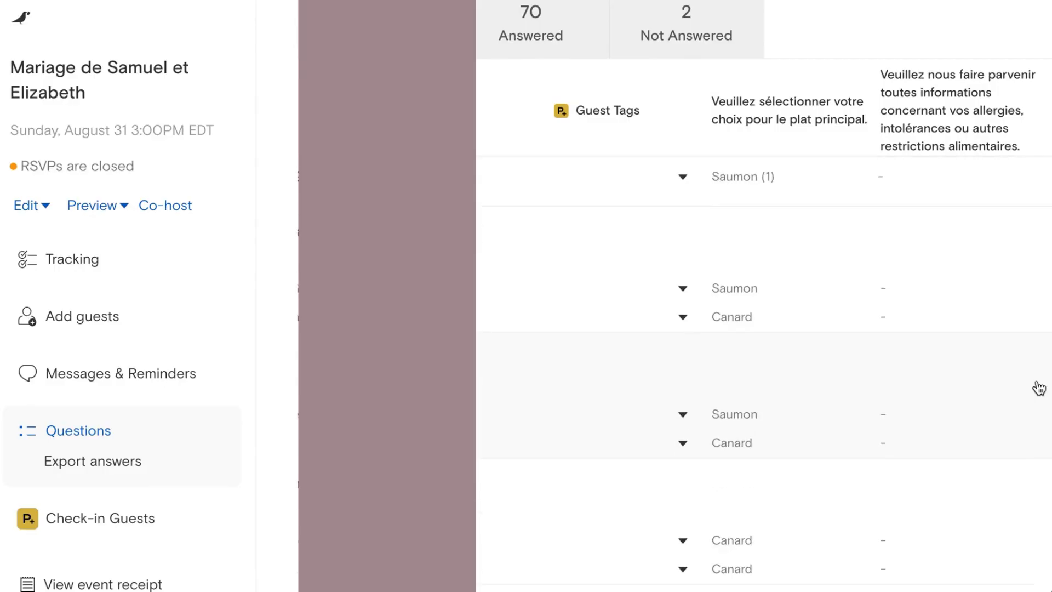
left_click(121, 373)
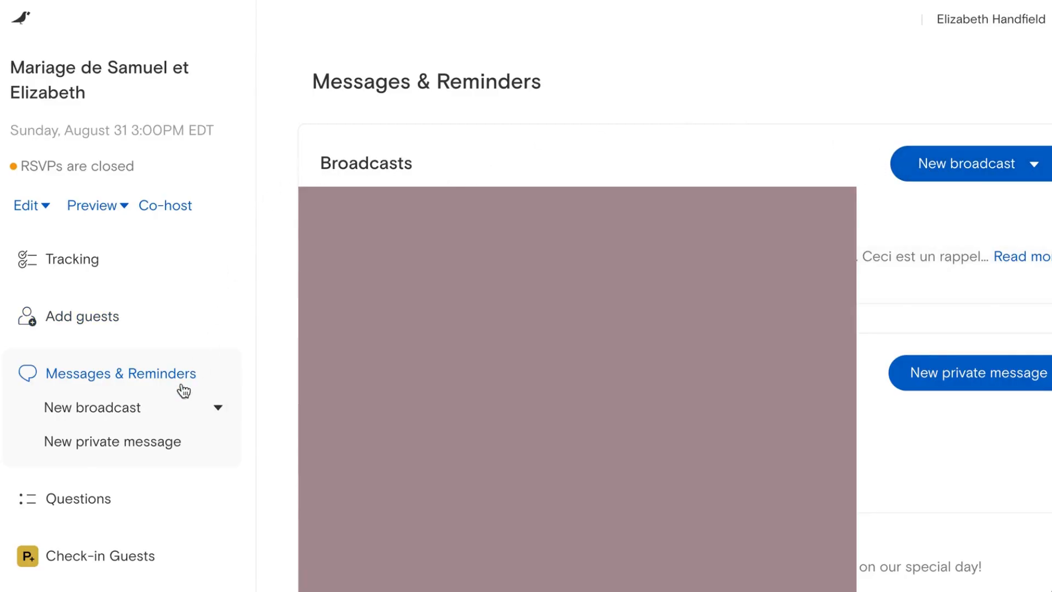
Step: View the available New broadcast message types for the earlier event, then close the list
left_click(133, 411)
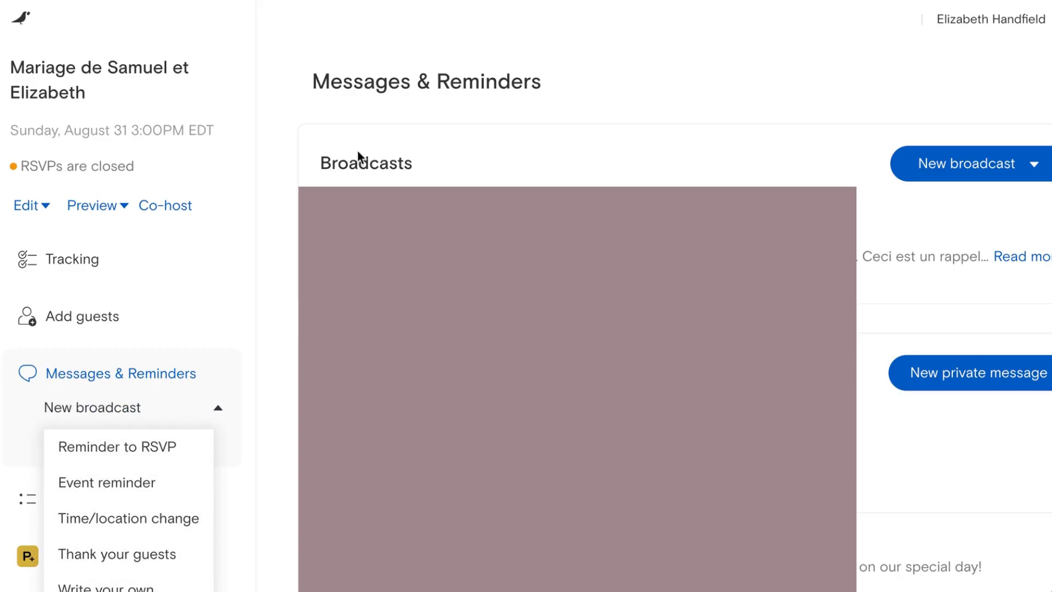
left_click(378, 65)
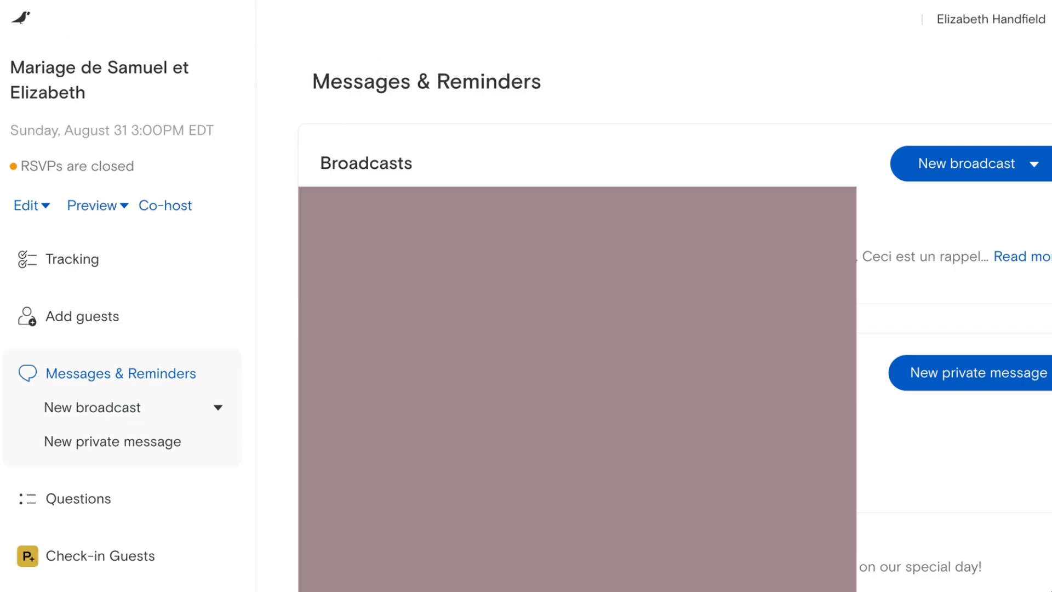